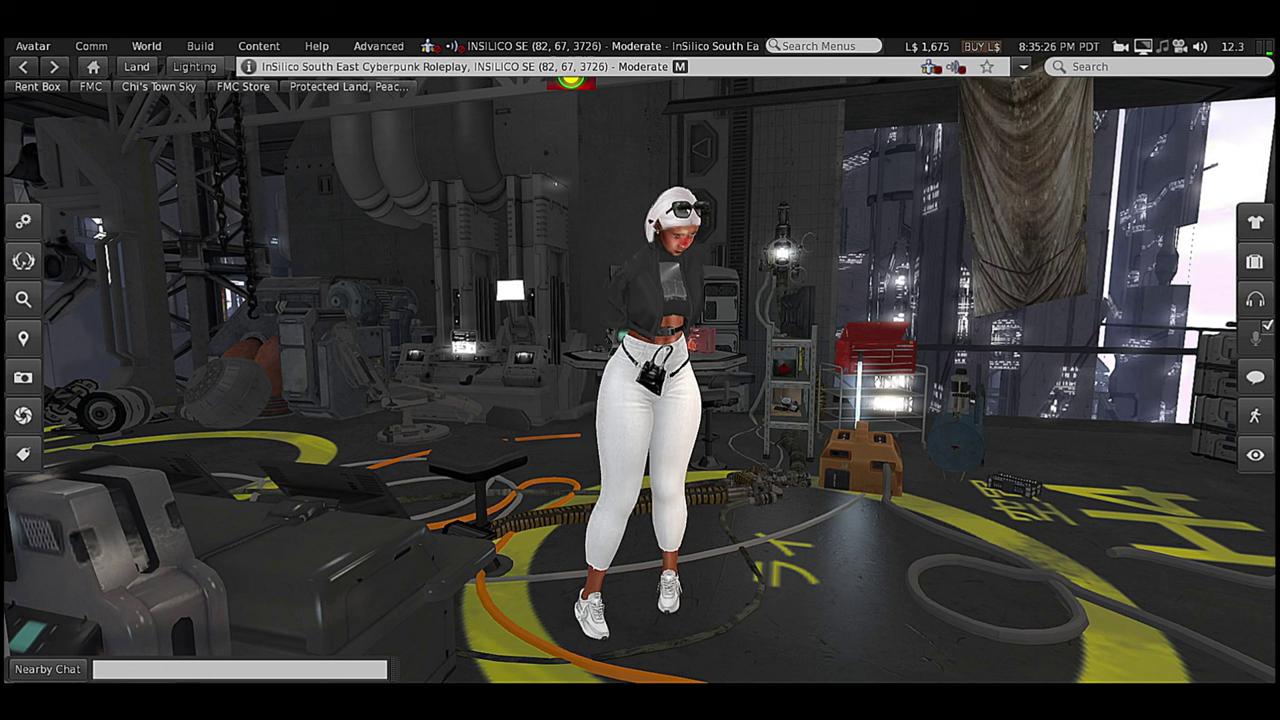
# Show the camera controls and switch the camera to the rear view of the avatar
pyautogui.click(1255, 454)
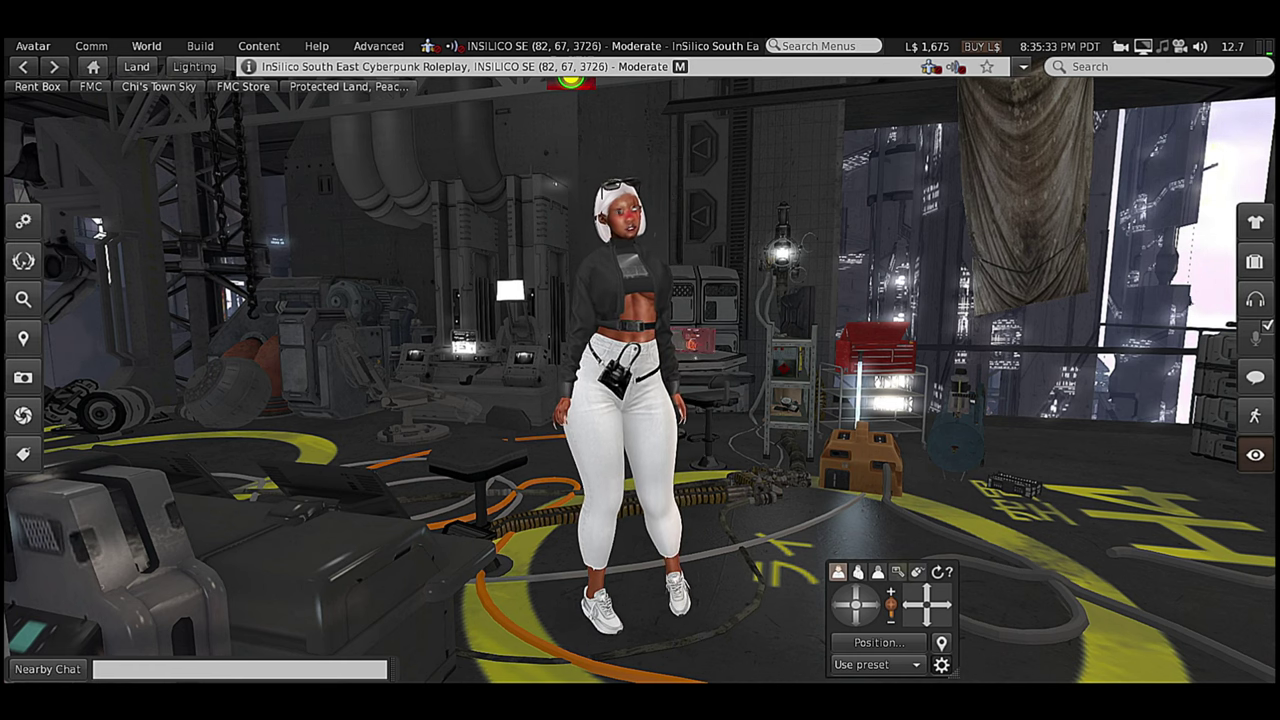
pyautogui.click(877, 571)
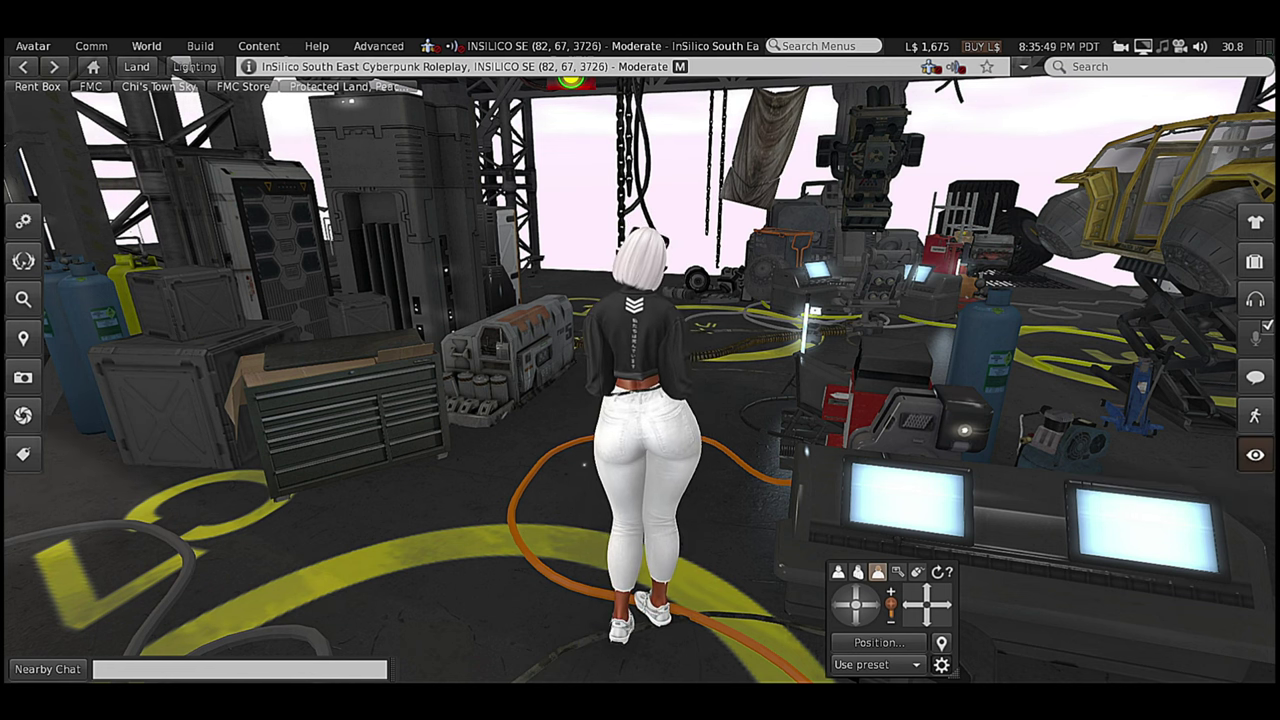
# Try orbiting and panning the camera sideways, up and down around the avatar, resetting it to the rear view
pyautogui.hotkey('alt', 'Right')
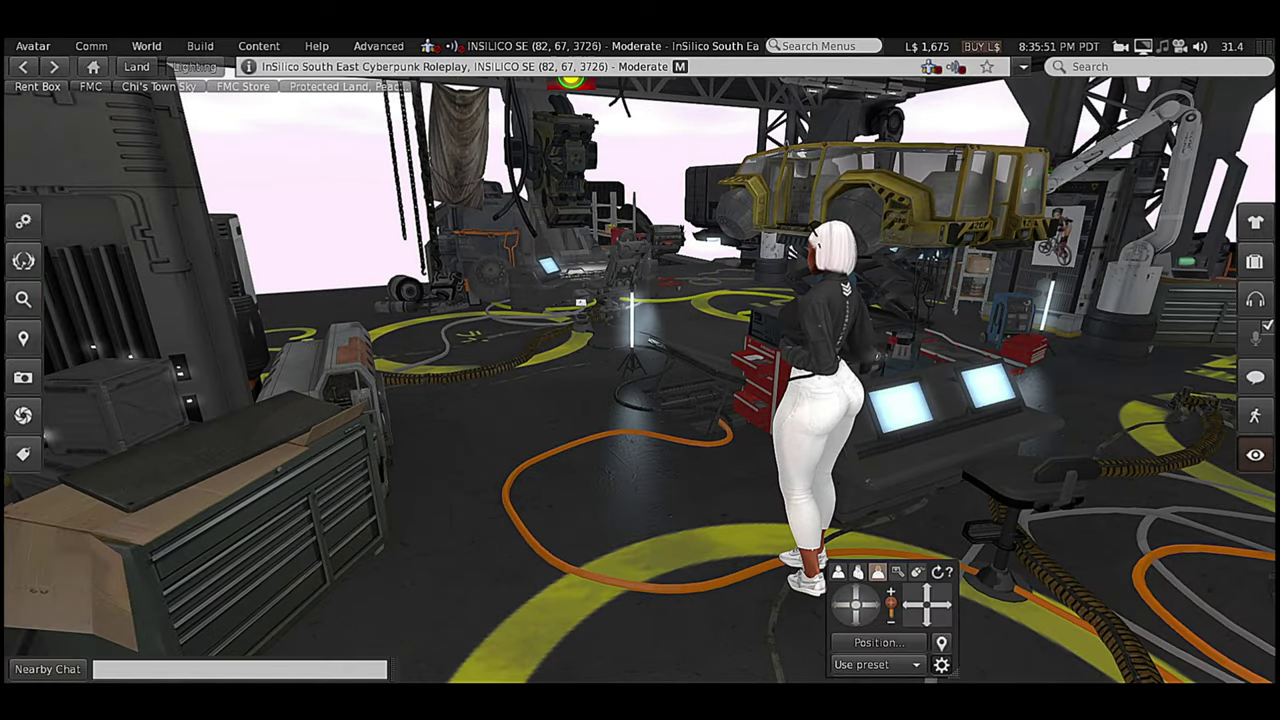
pyautogui.hotkey('alt', 'Left')
pyautogui.press('Escape')
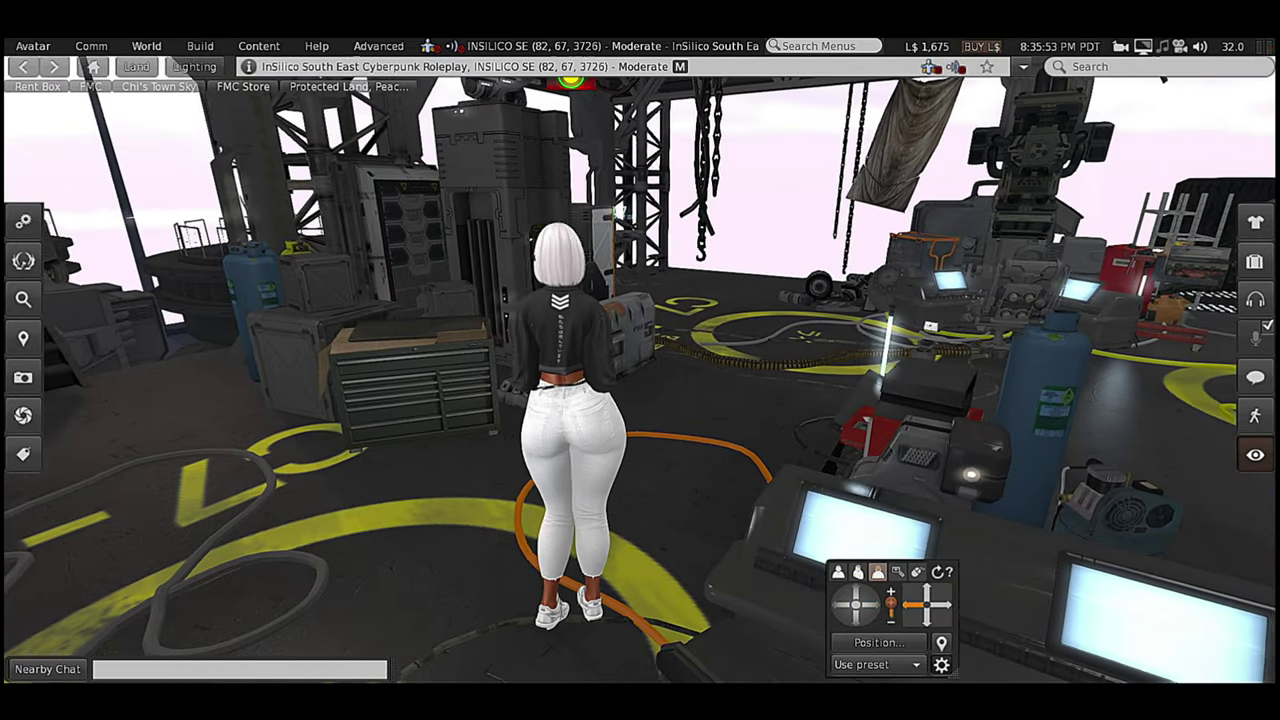
pyautogui.press('Escape')
pyautogui.hotkey('ctrl', 'alt', 'shift', 'Up')
pyautogui.press('Up')
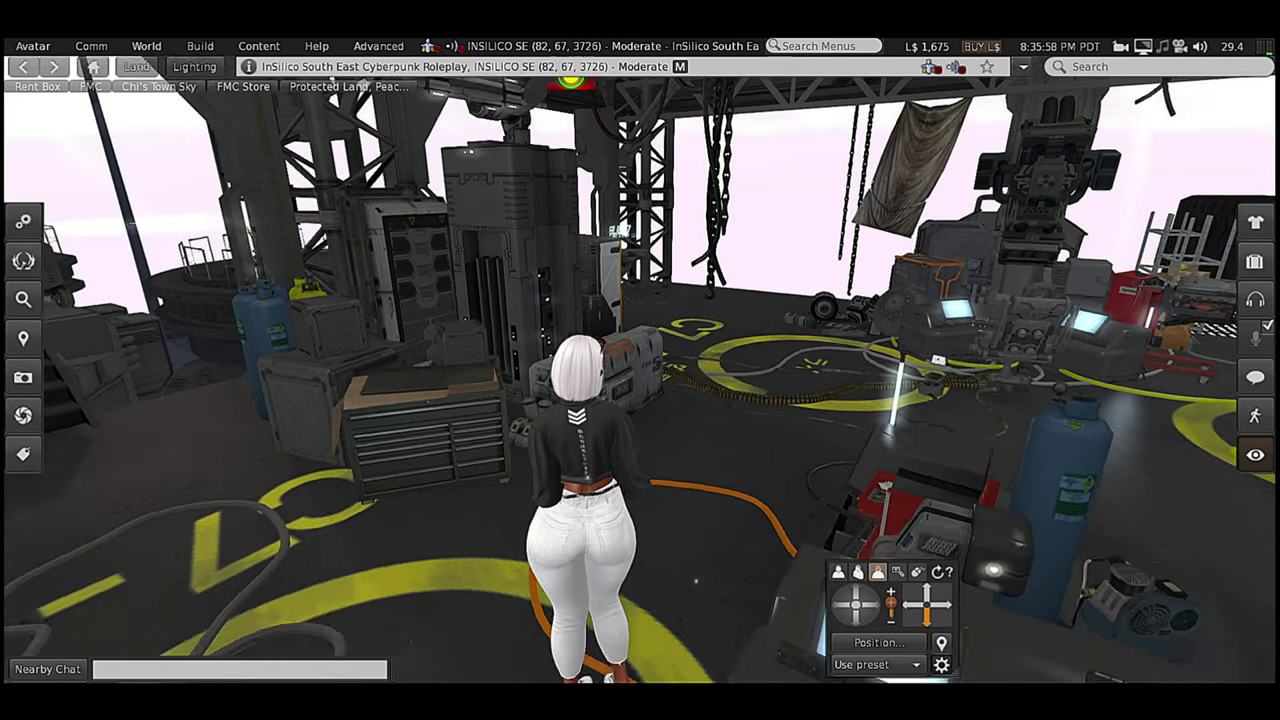
pyautogui.hotkey('ctrl', 'alt', 'Down')
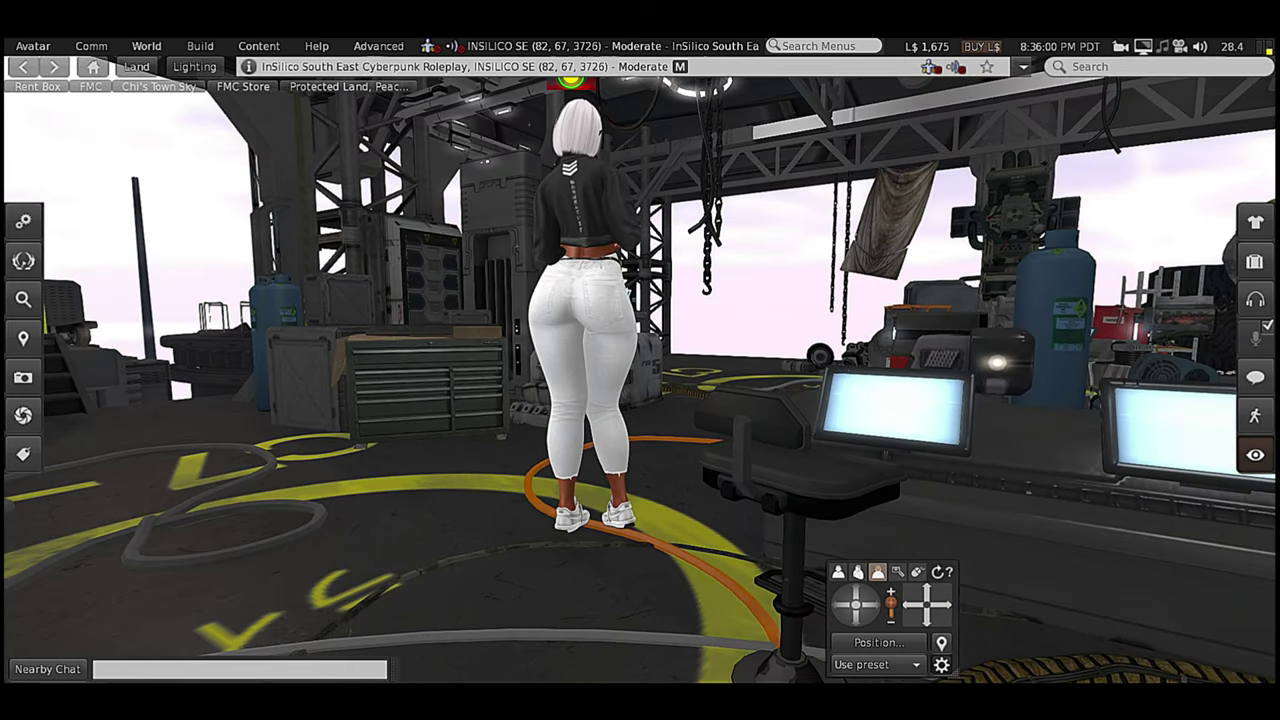
pyautogui.press('Escape')
pyautogui.hotkey('alt', 'Right')
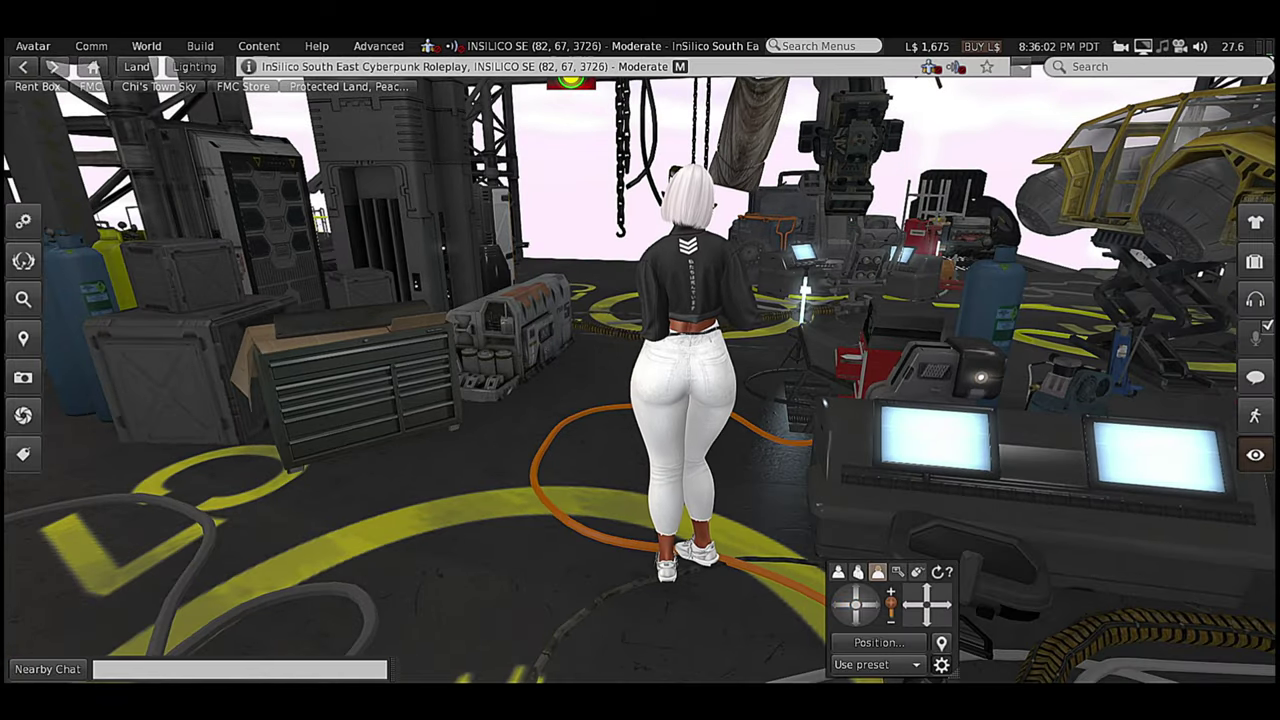
pyautogui.press('Escape')
pyautogui.press('Up')
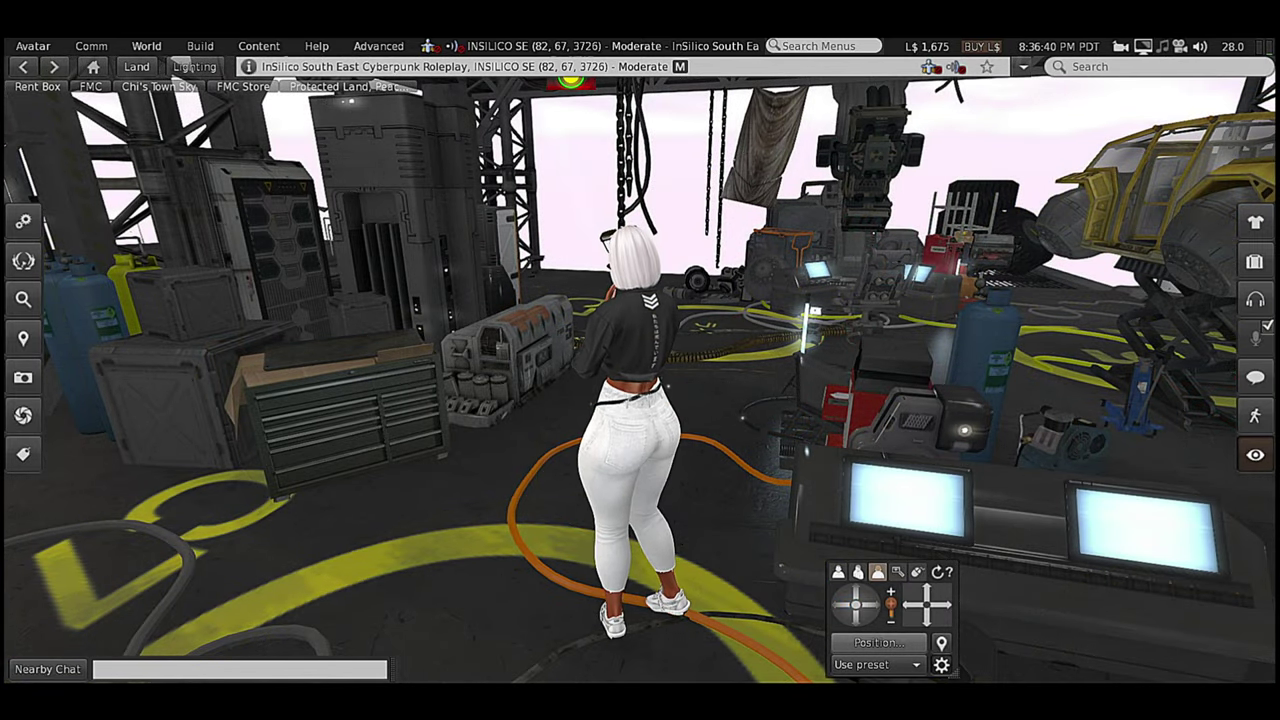
# Open the camera position settings and set the camera offset X to -3
pyautogui.click(879, 642)
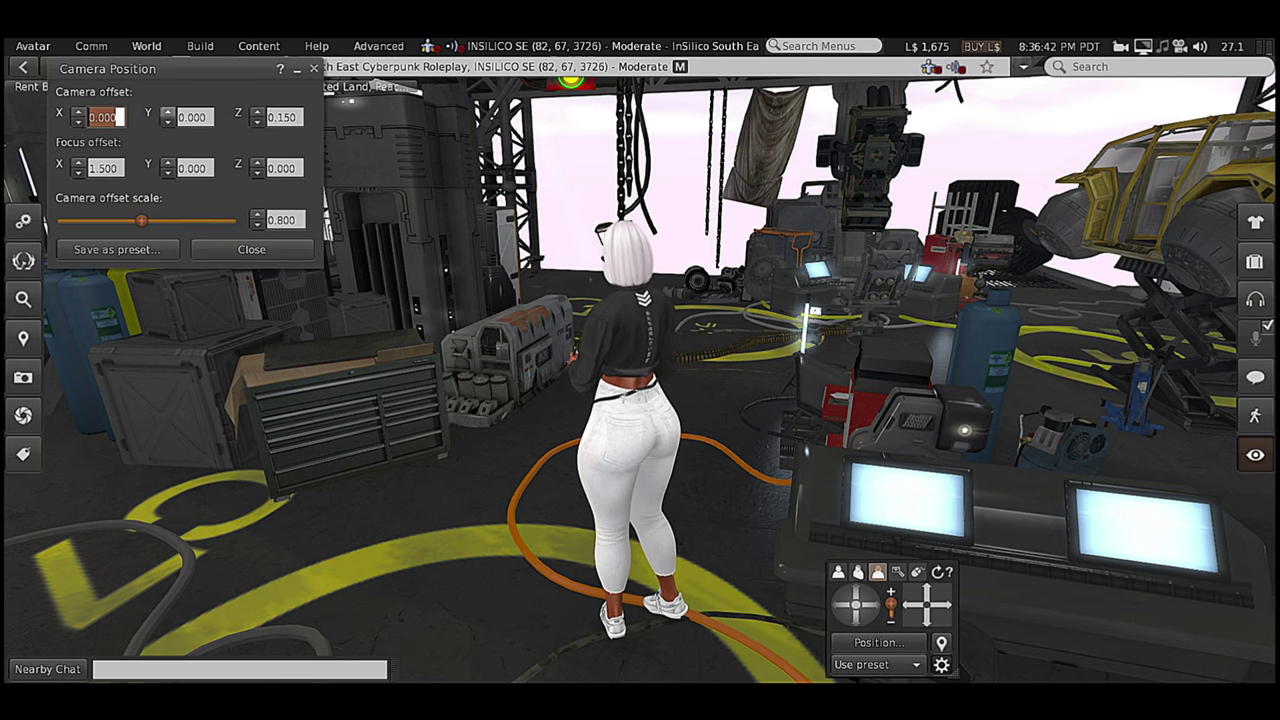
pyautogui.press('Right')
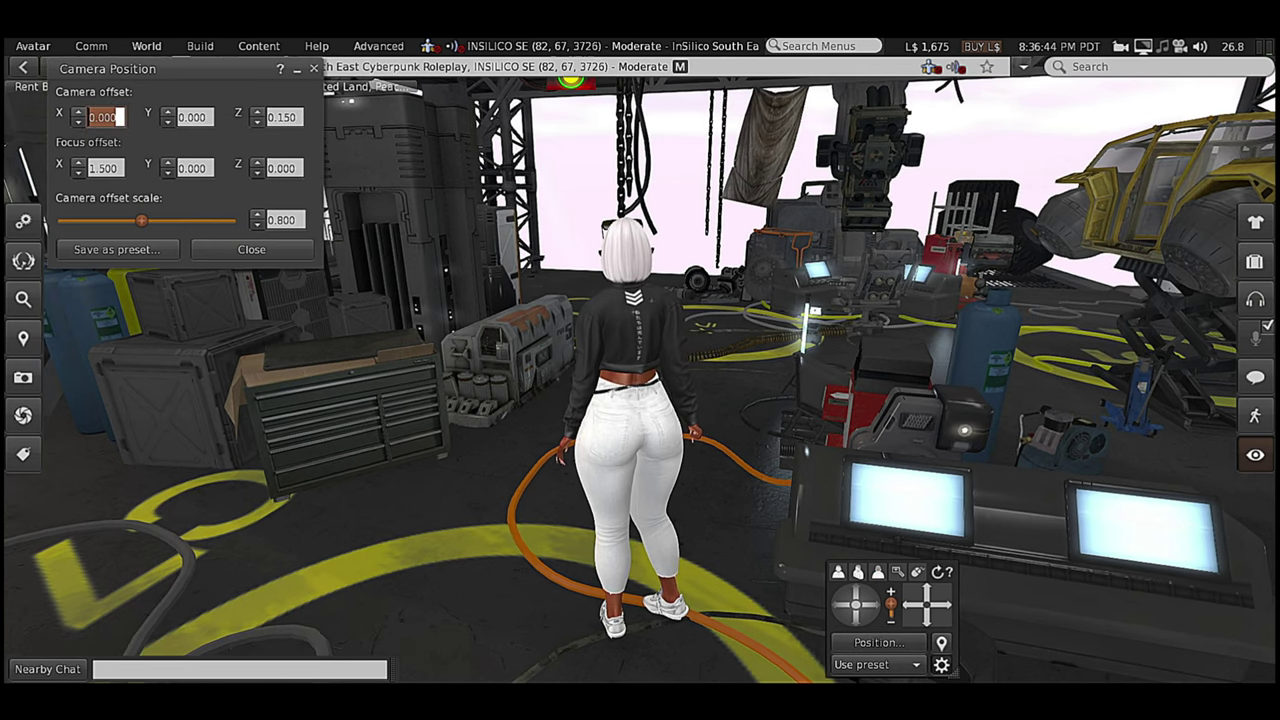
pyautogui.press('Right')
pyautogui.press('Right')
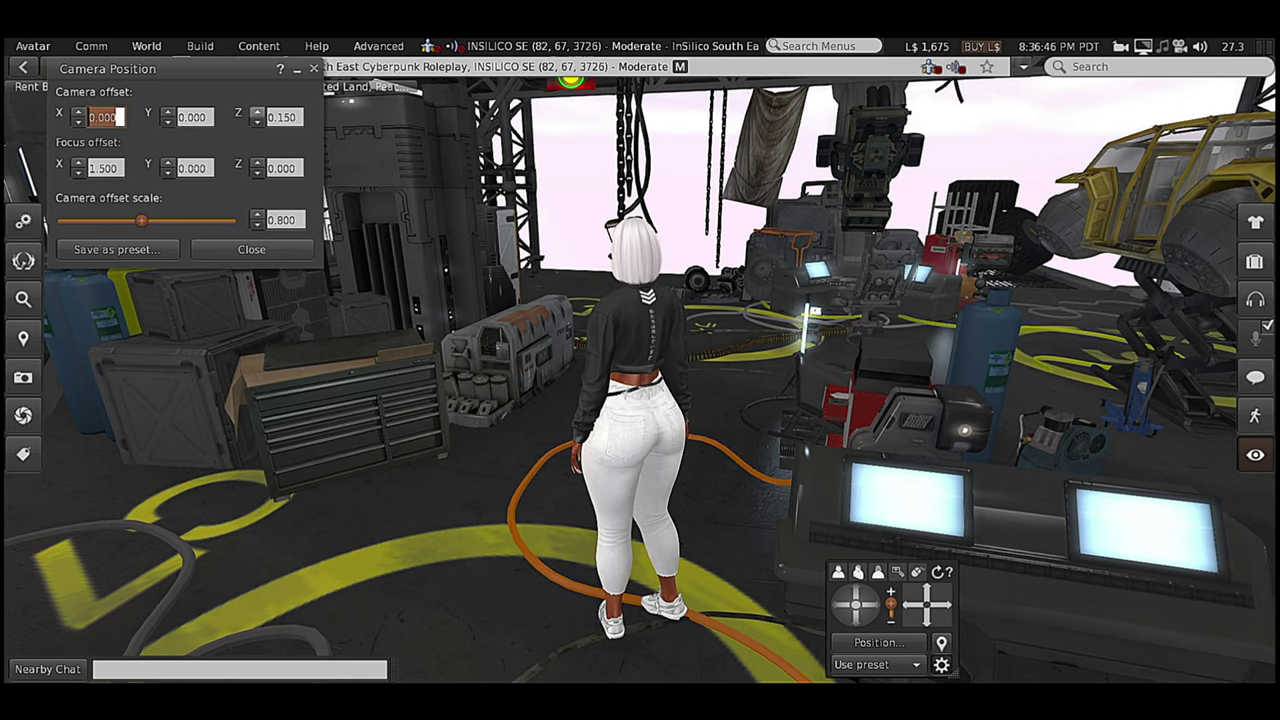
pyautogui.click(78, 173)
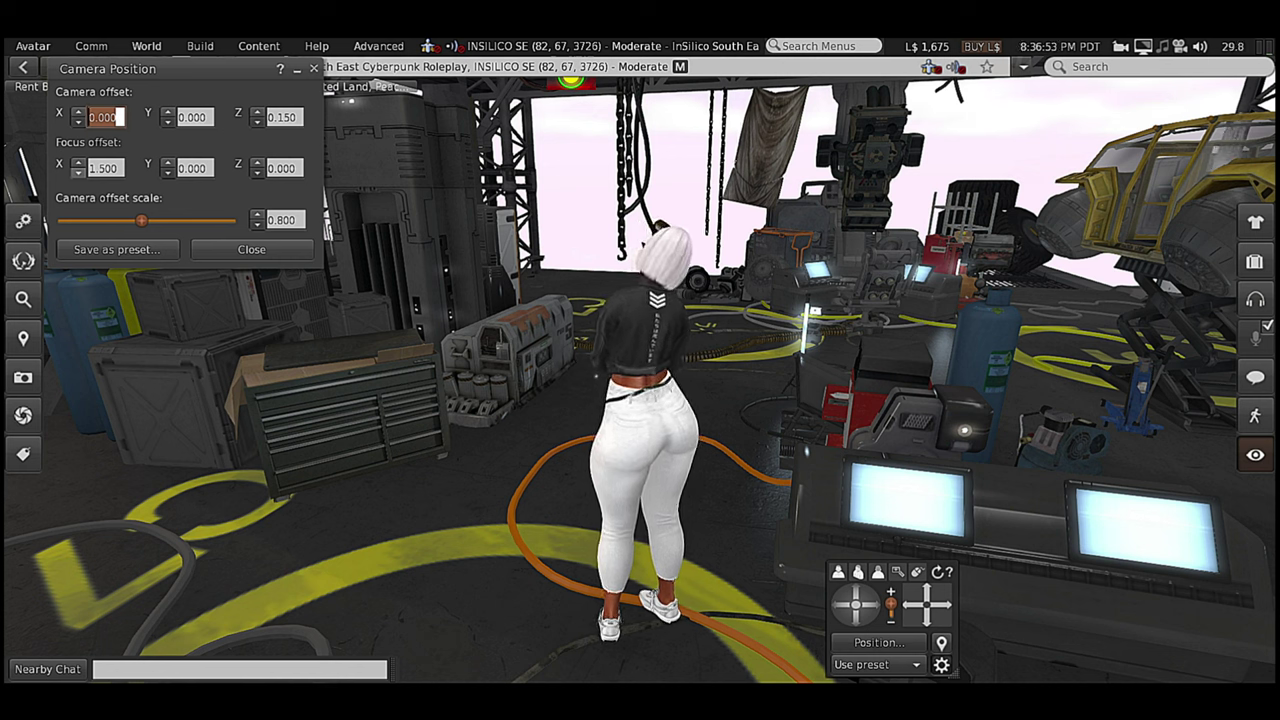
pyautogui.write('-3')
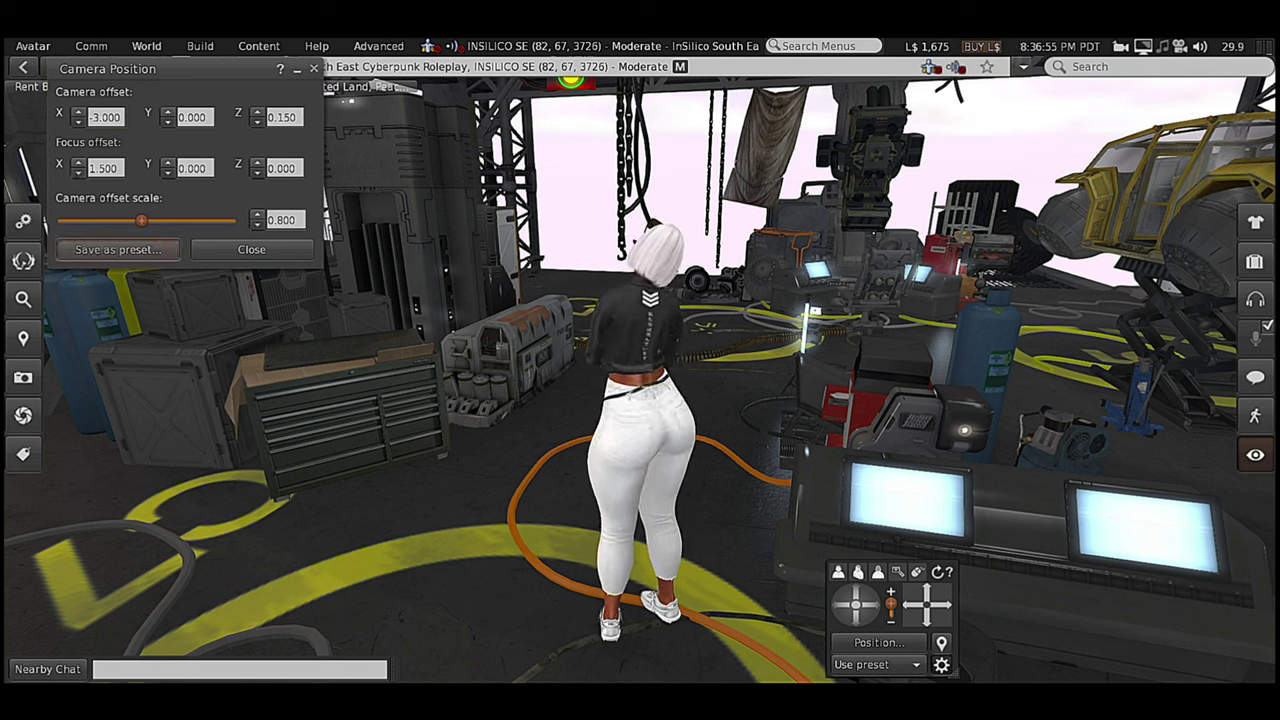
# Look through the available camera presets without choosing one, and close the camera position settings
pyautogui.click(117, 249)
pyautogui.press('Escape')
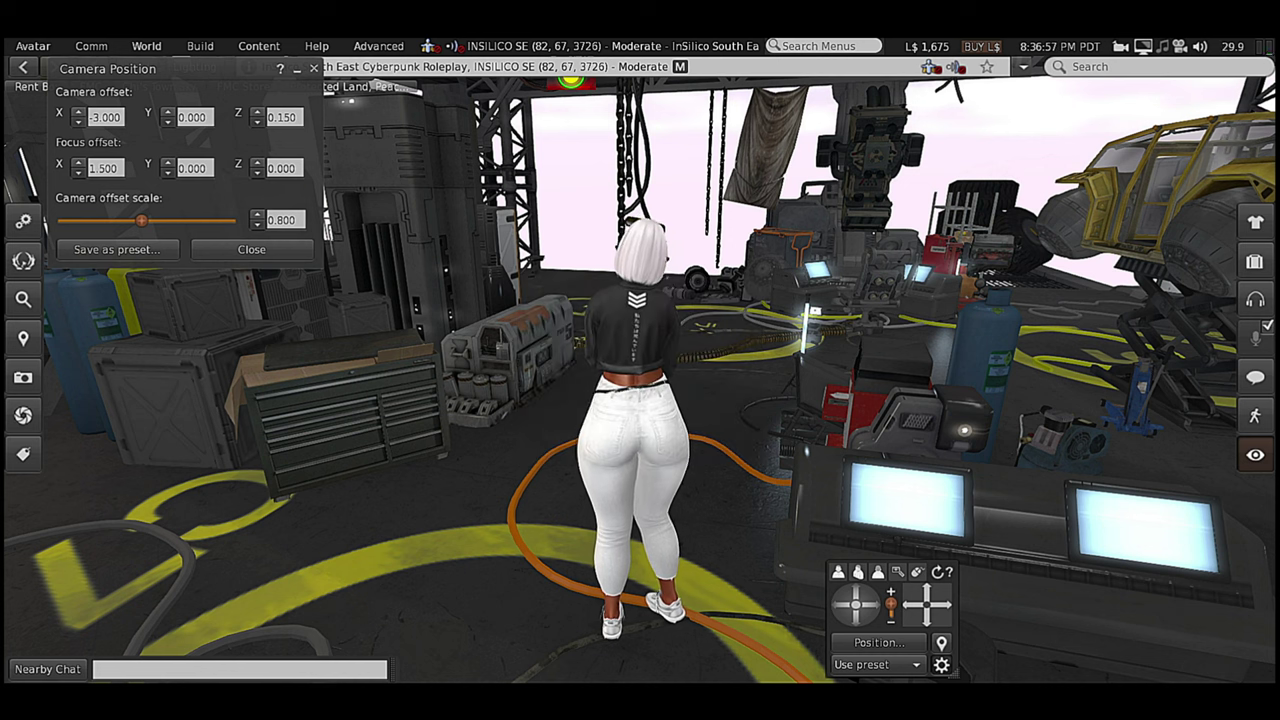
pyautogui.click(877, 664)
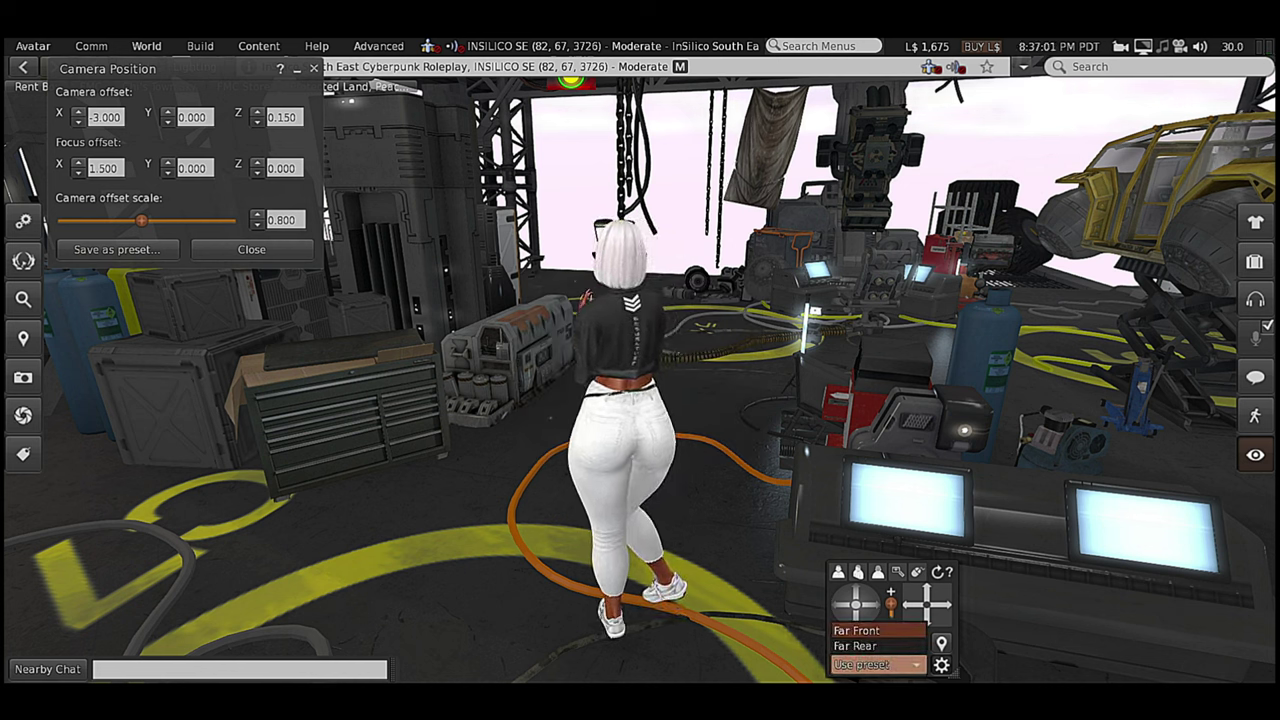
pyautogui.click(877, 664)
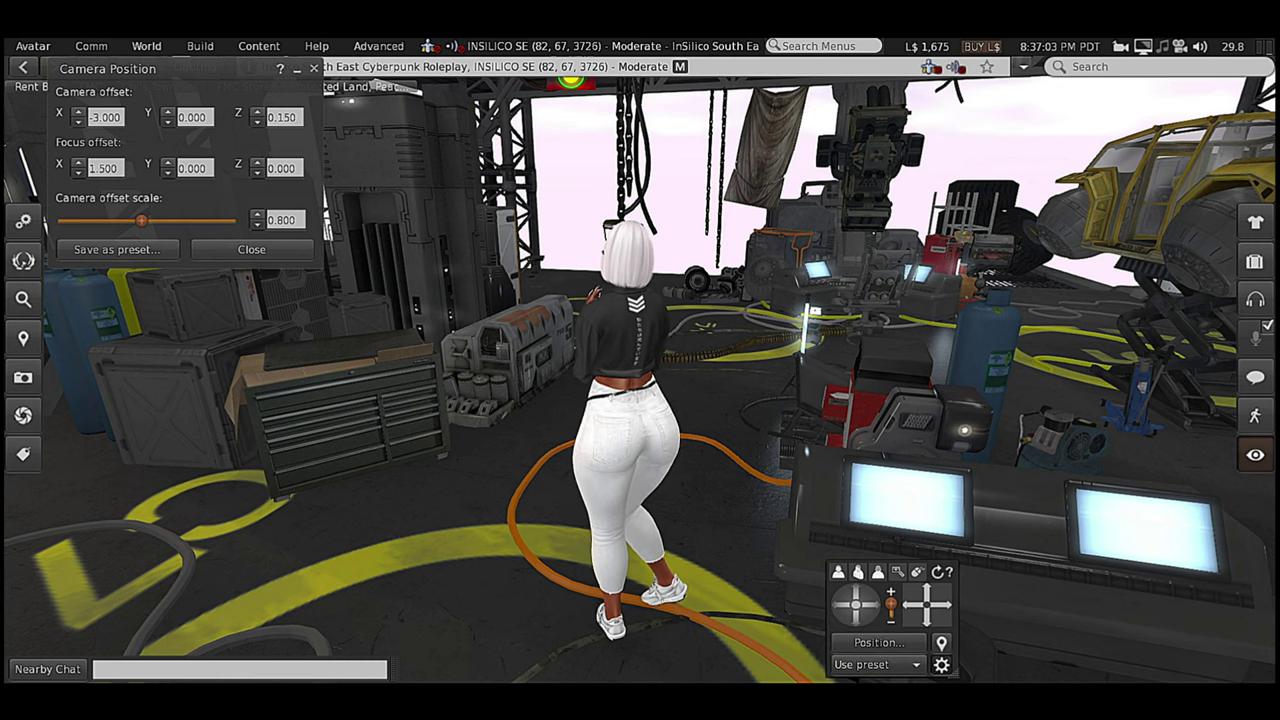
pyautogui.click(251, 249)
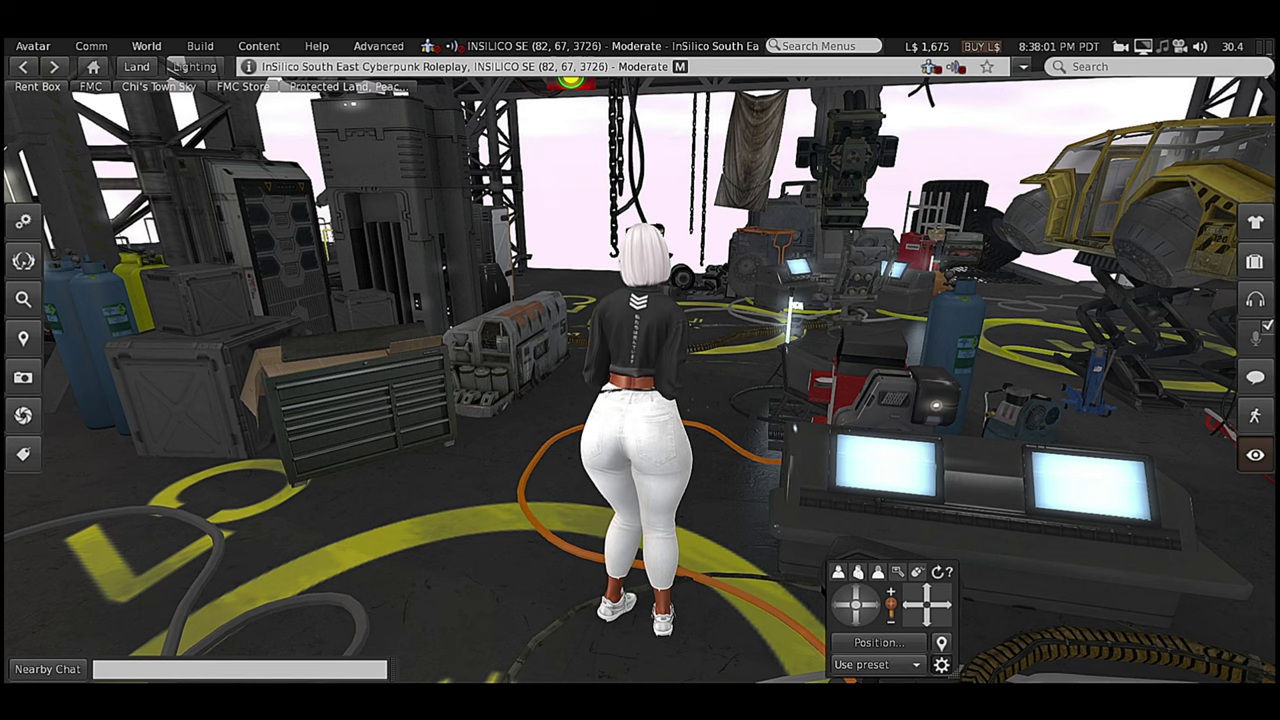
# Walk the avatar forward and backward on the workshop floor, and turn it left and right
pyautogui.press('Up')
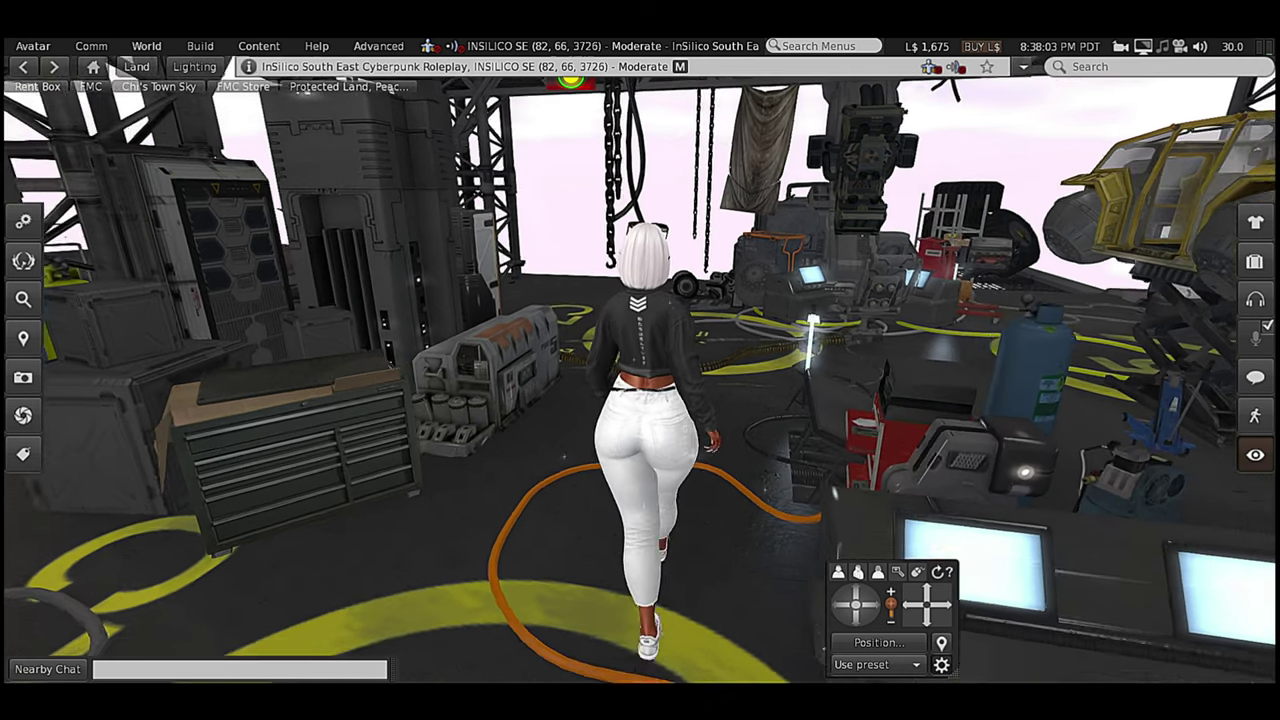
pyautogui.press('Down')
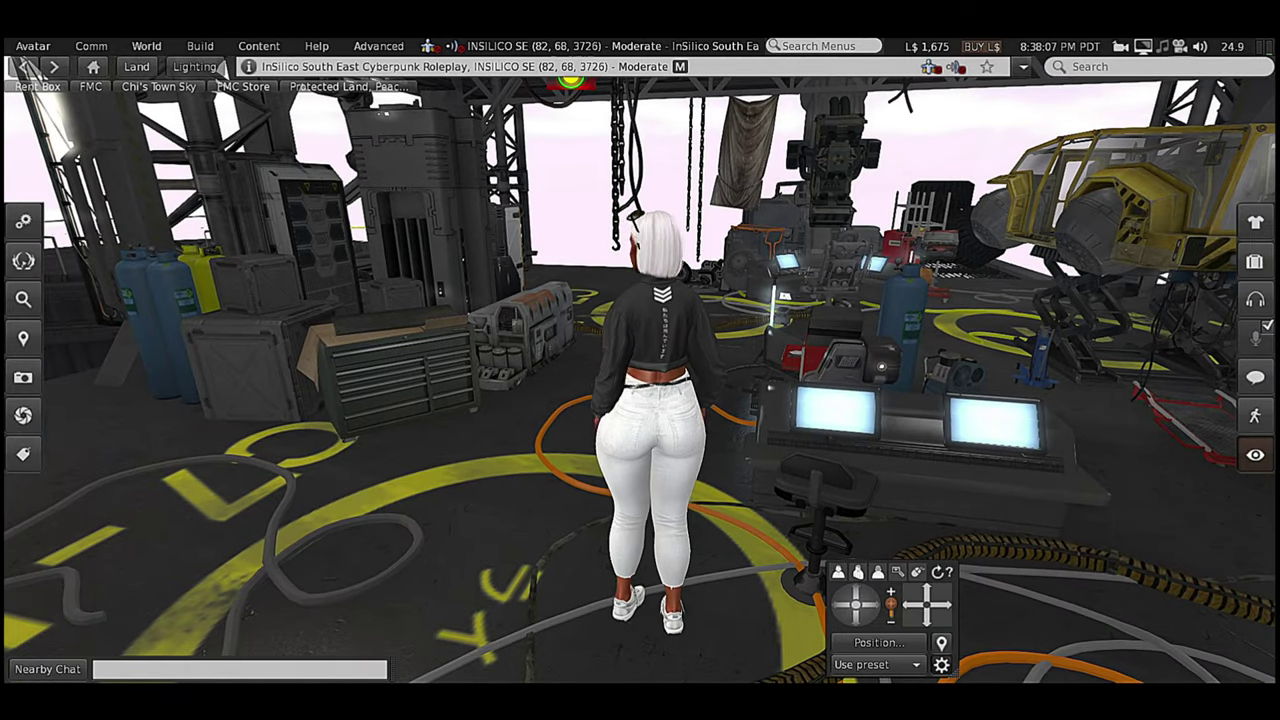
pyautogui.press('Left')
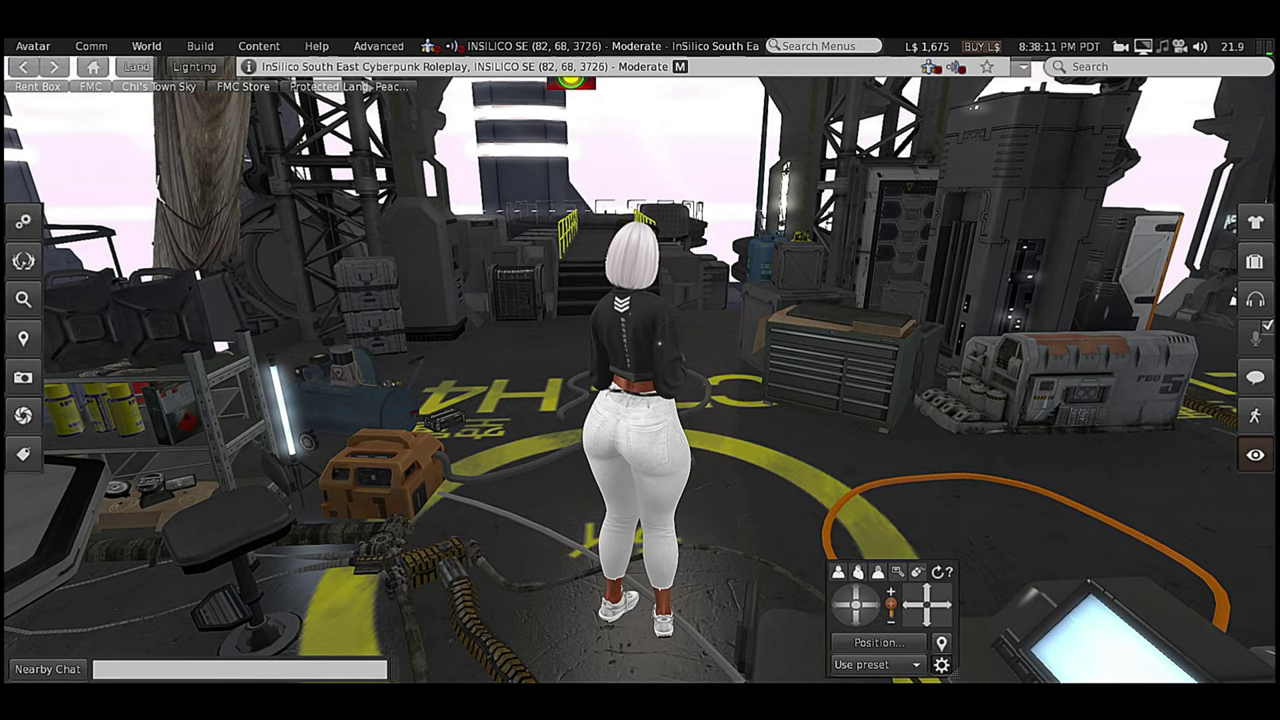
pyautogui.press('Up')
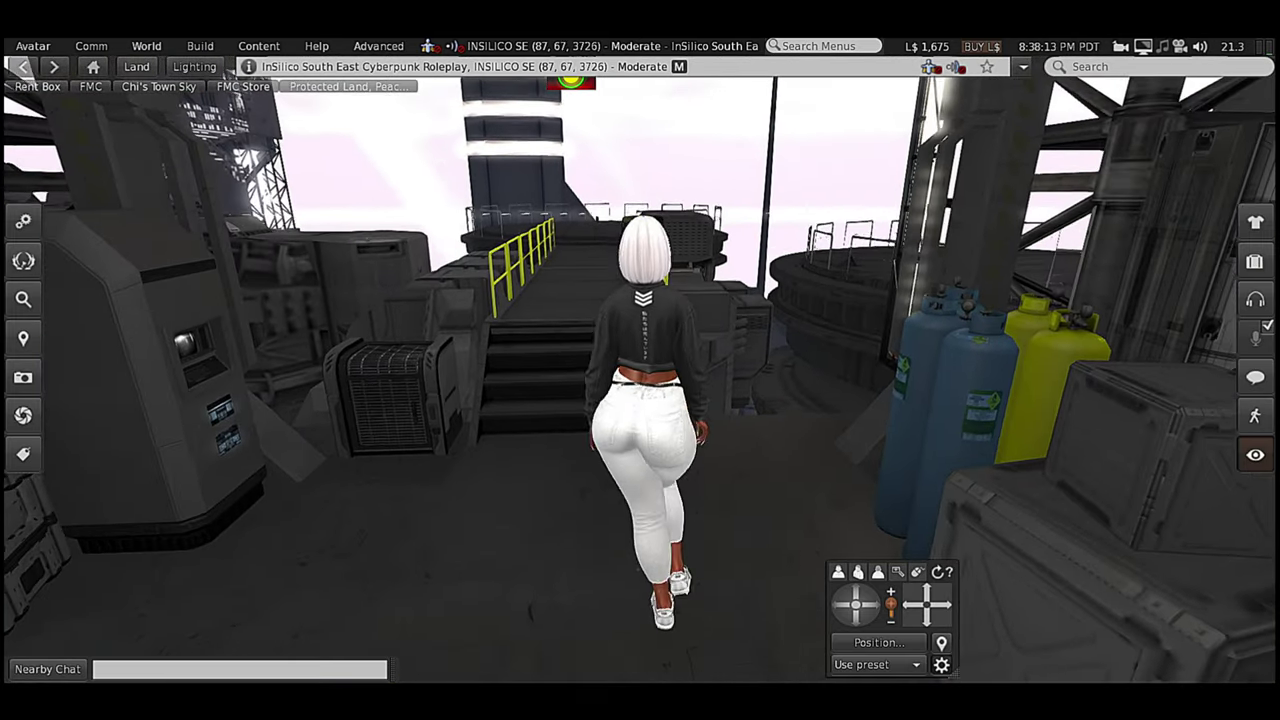
pyautogui.press('Down')
pyautogui.press('Right')
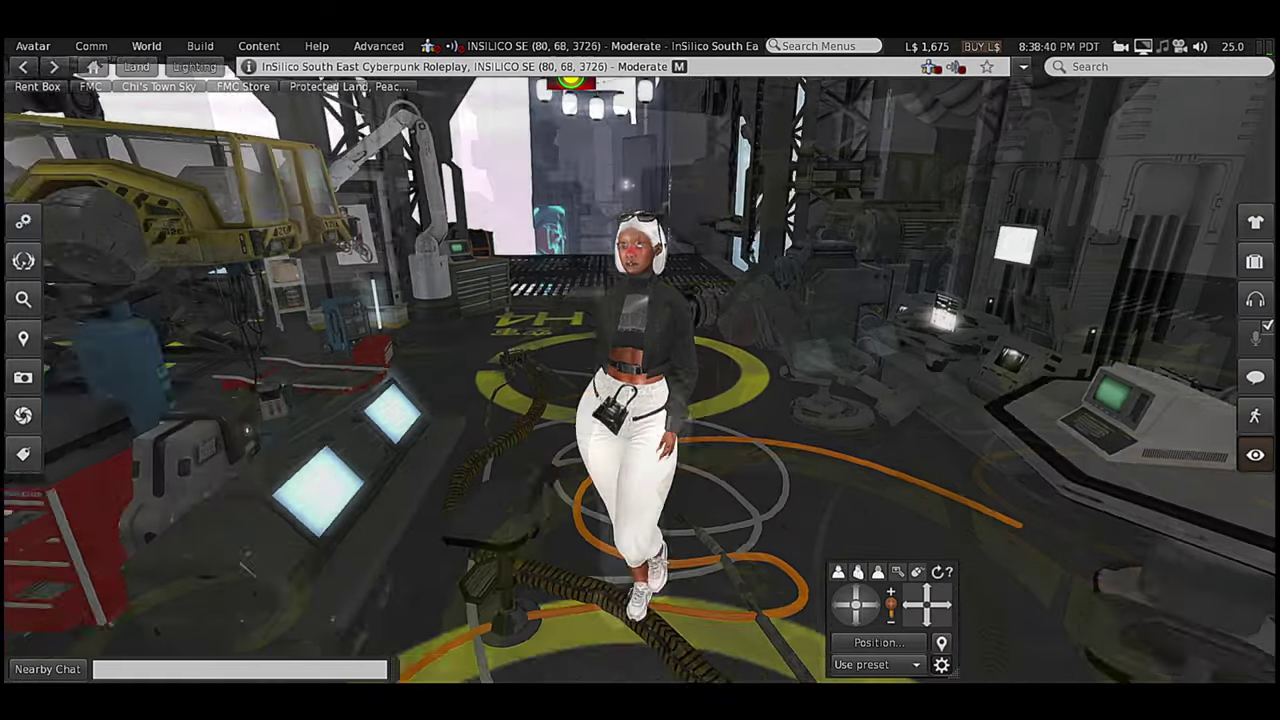
pyautogui.press('Up')
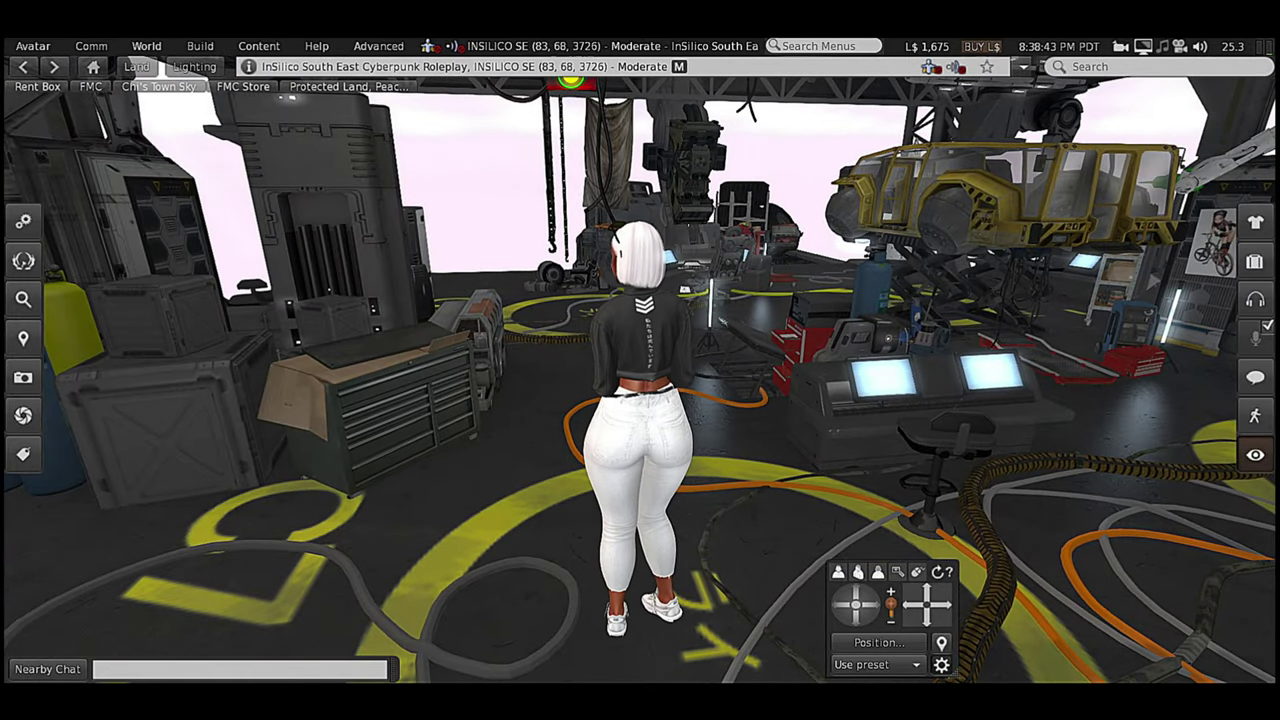
# Show the toolbar buttons with icons and labels, and open the walk / run / fly controls
pyautogui.rightClick(1255, 415)
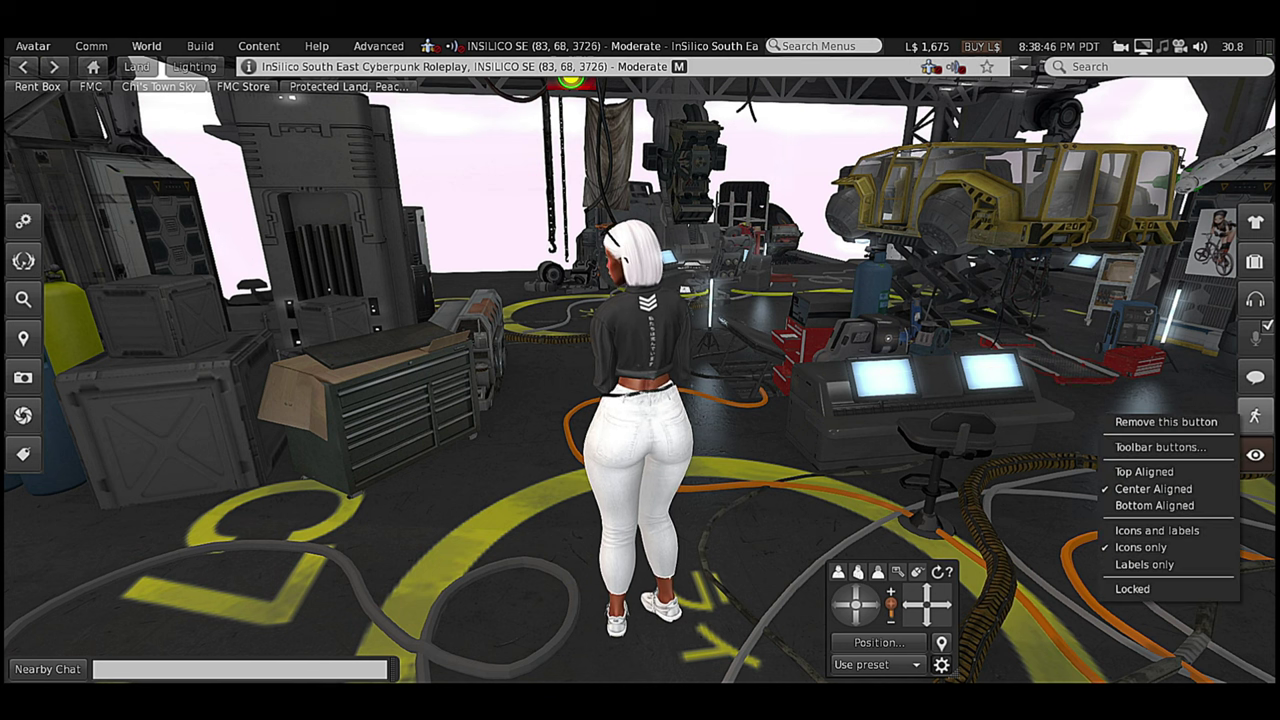
pyautogui.click(1160, 531)
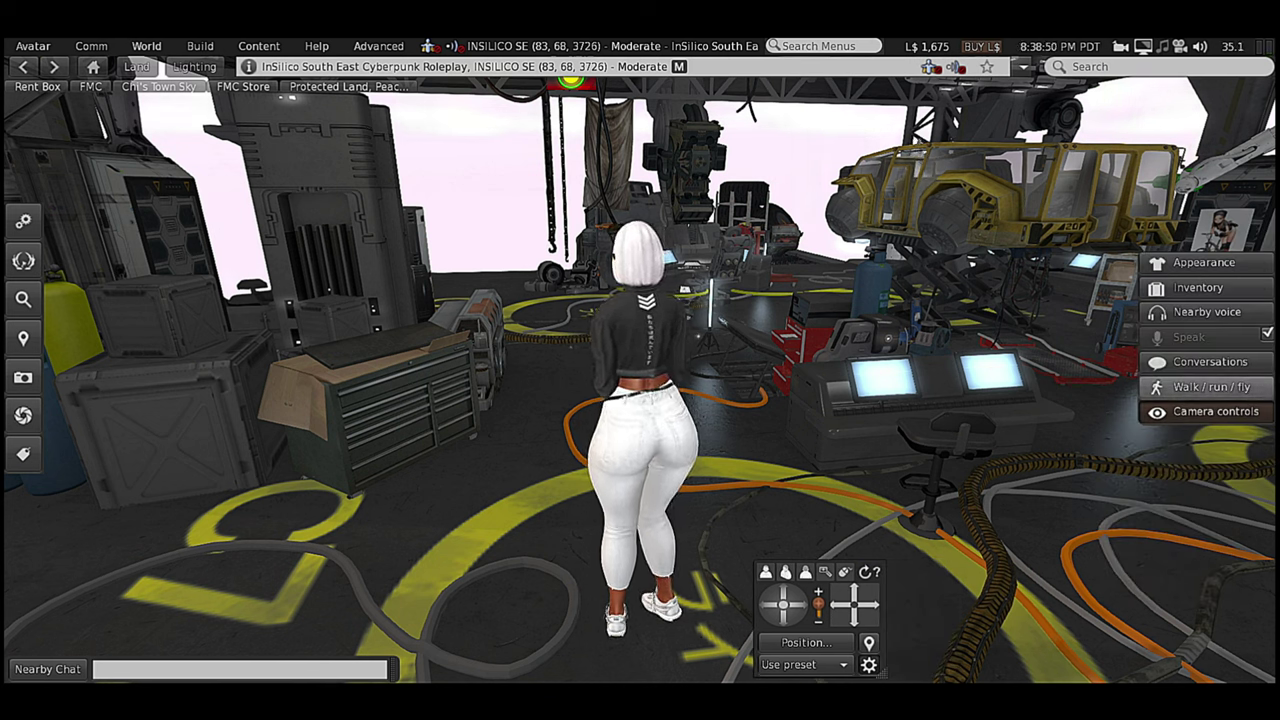
pyautogui.click(1210, 386)
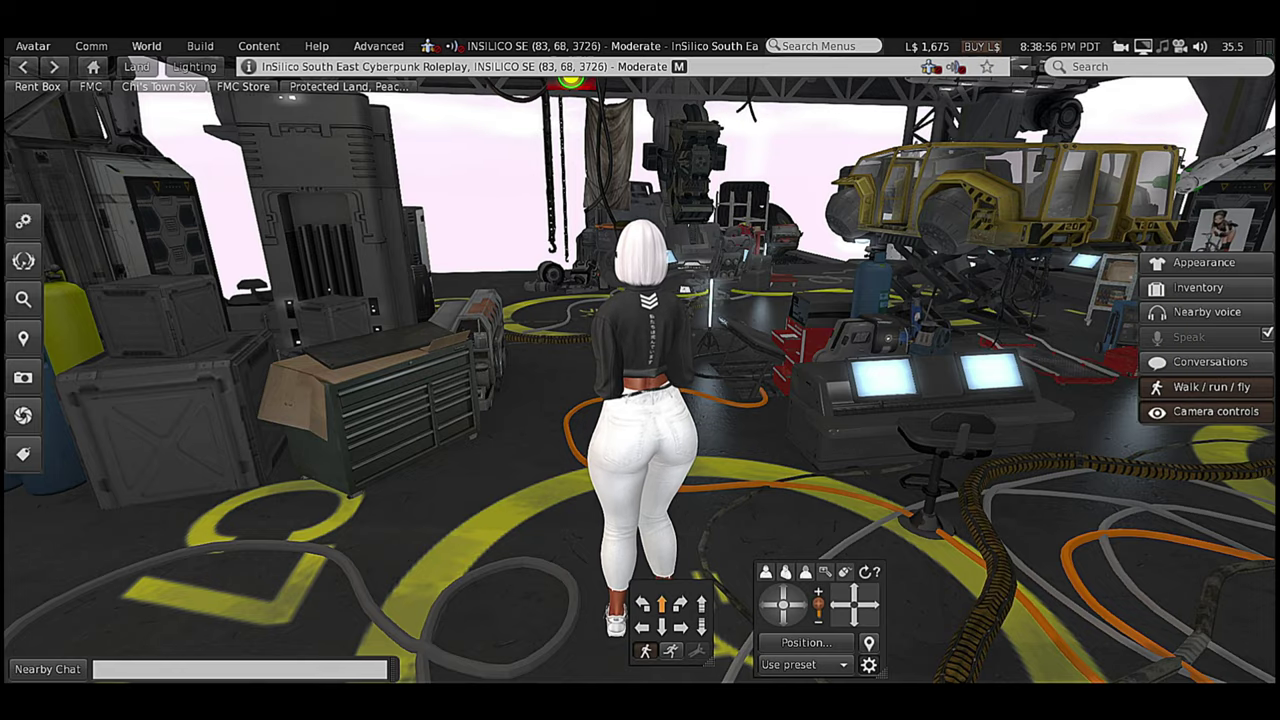
# Turn the avatar left and walk it toward the stairs with the yellow railings
pyautogui.press('Up')
pyautogui.press('Down')
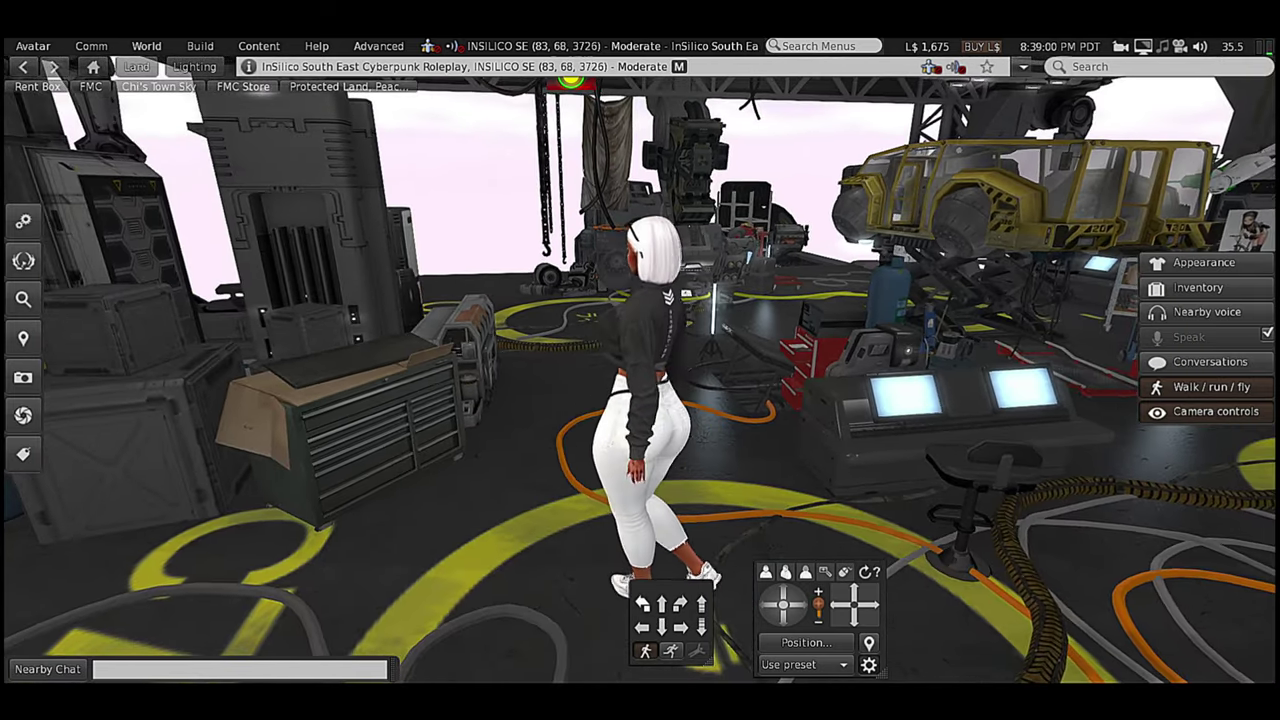
pyautogui.press('Left')
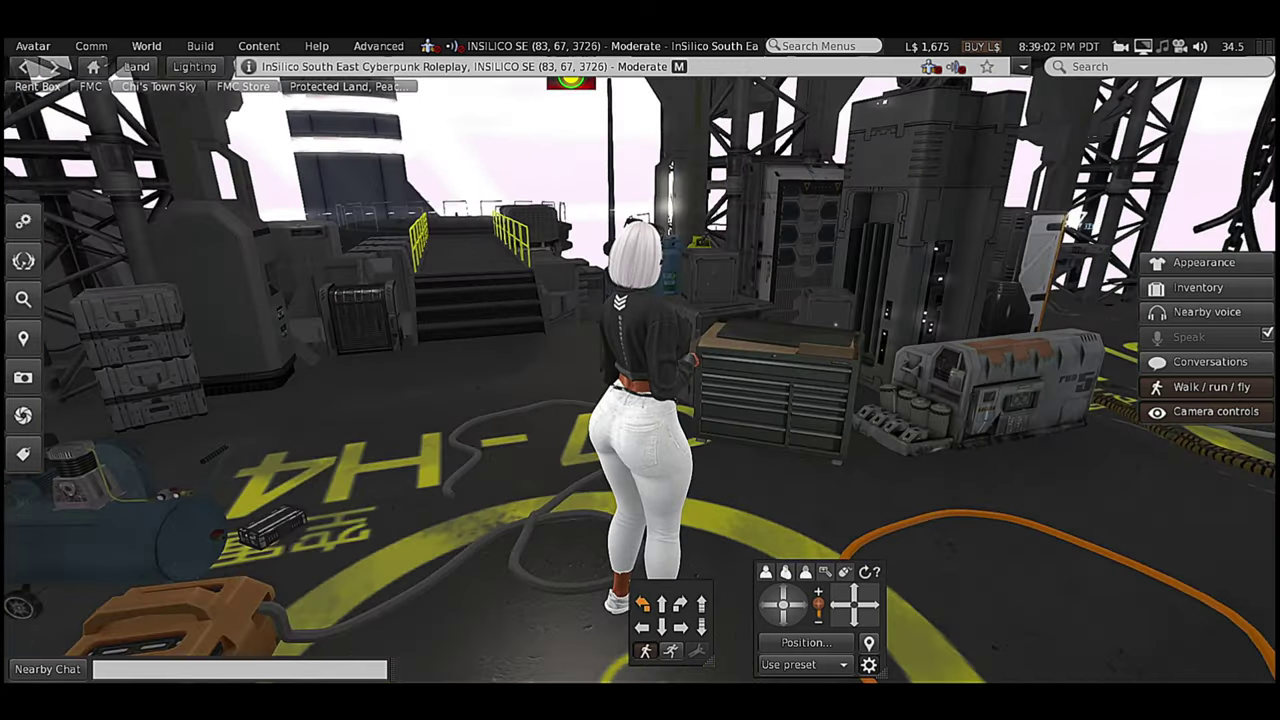
pyautogui.press('Up')
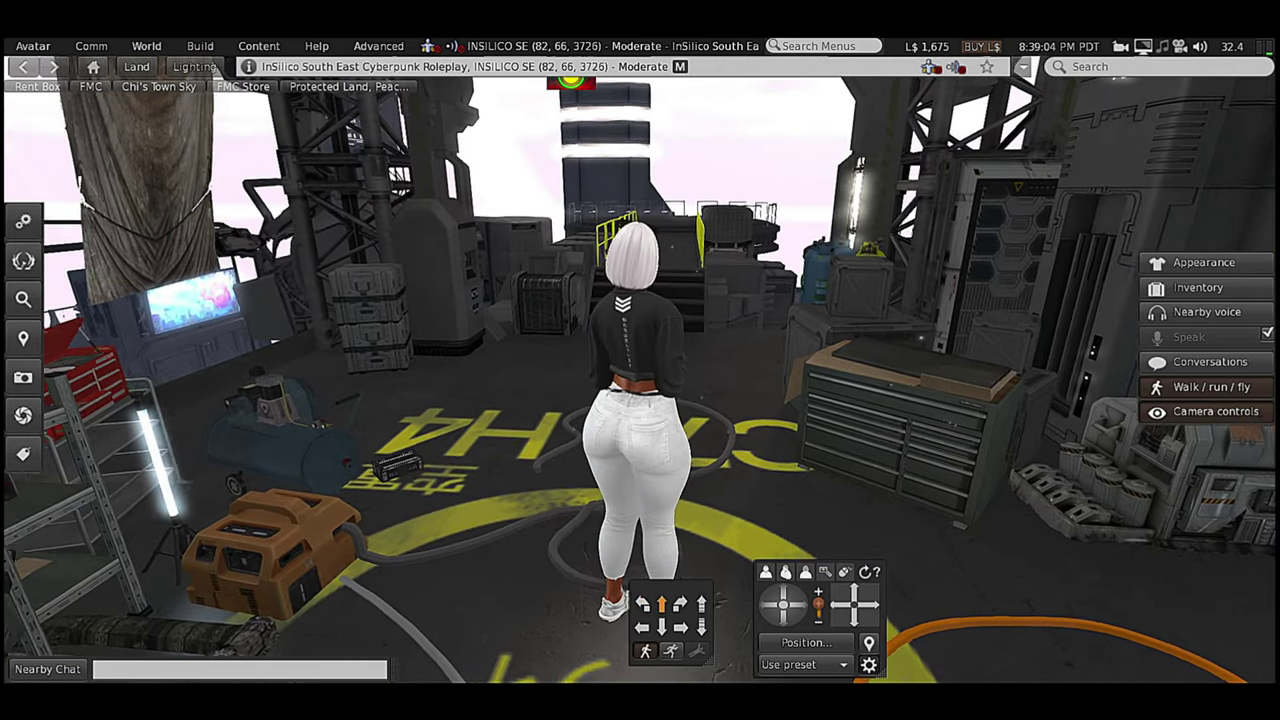
pyautogui.press('Up')
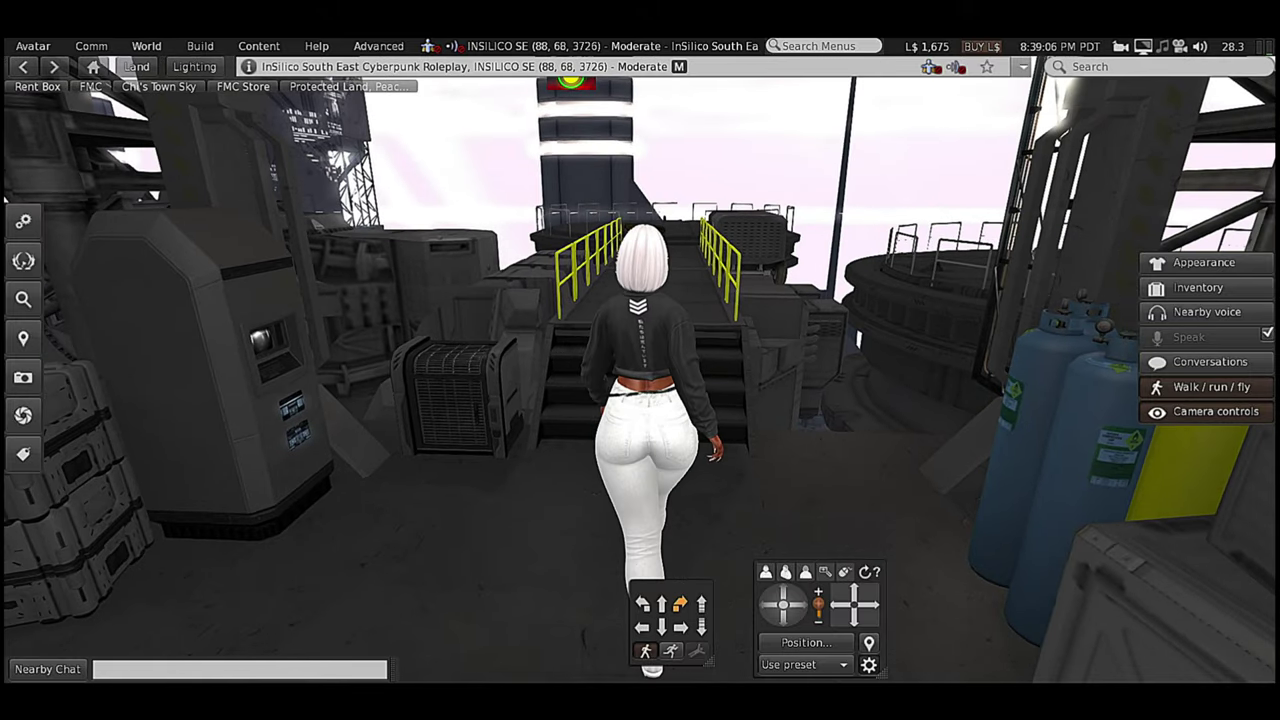
# Turn the avatar right to face the workshop again and sidestep it left across the floor
pyautogui.press('Right')
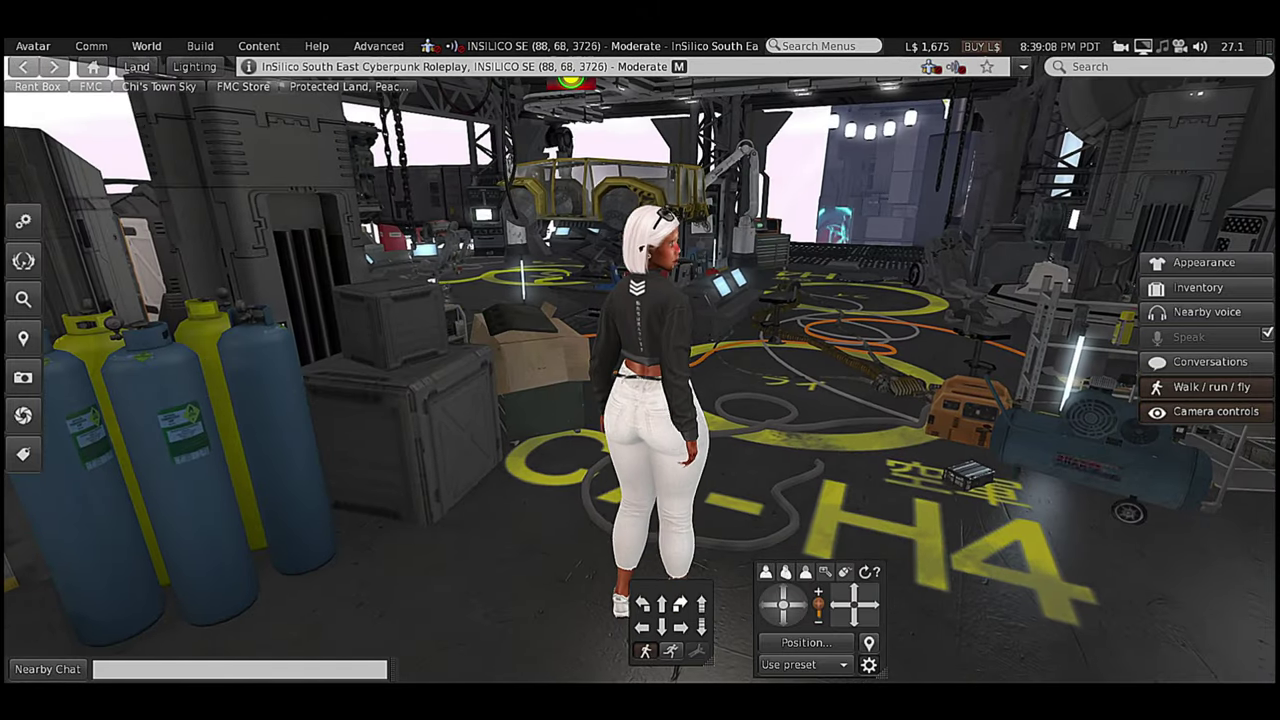
pyautogui.press('Right')
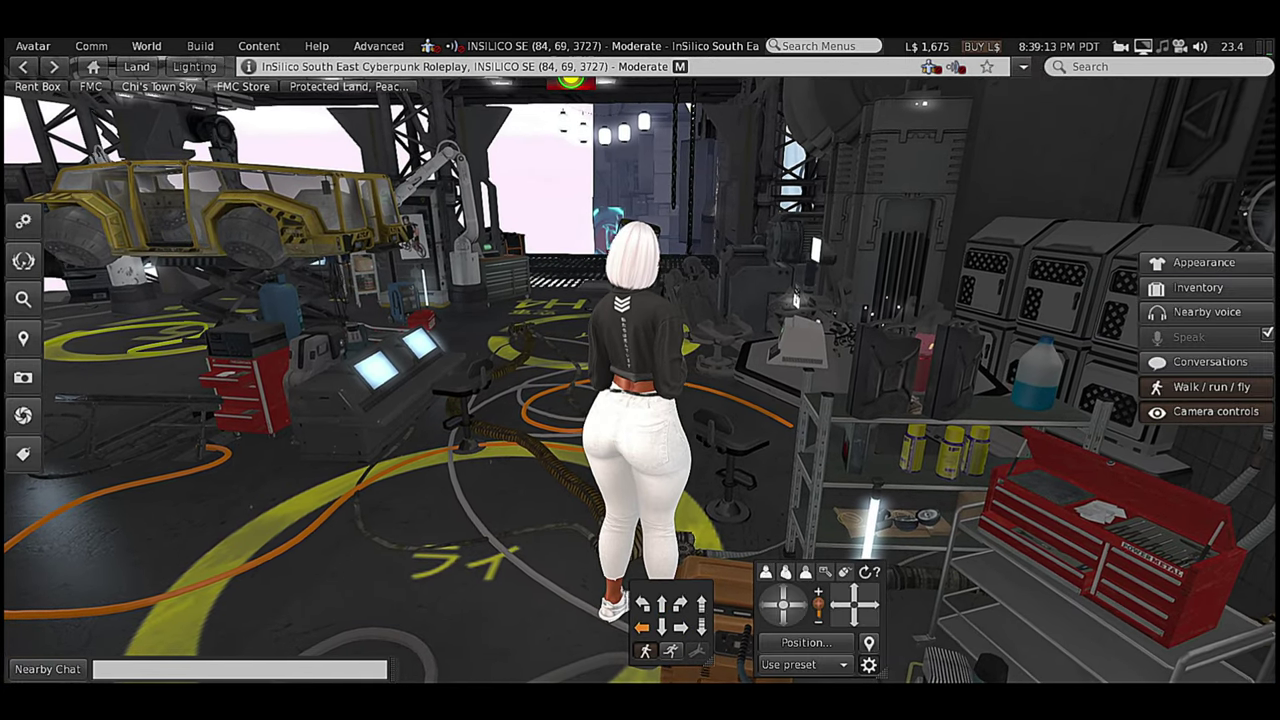
pyautogui.press('Left')
pyautogui.press('Up')
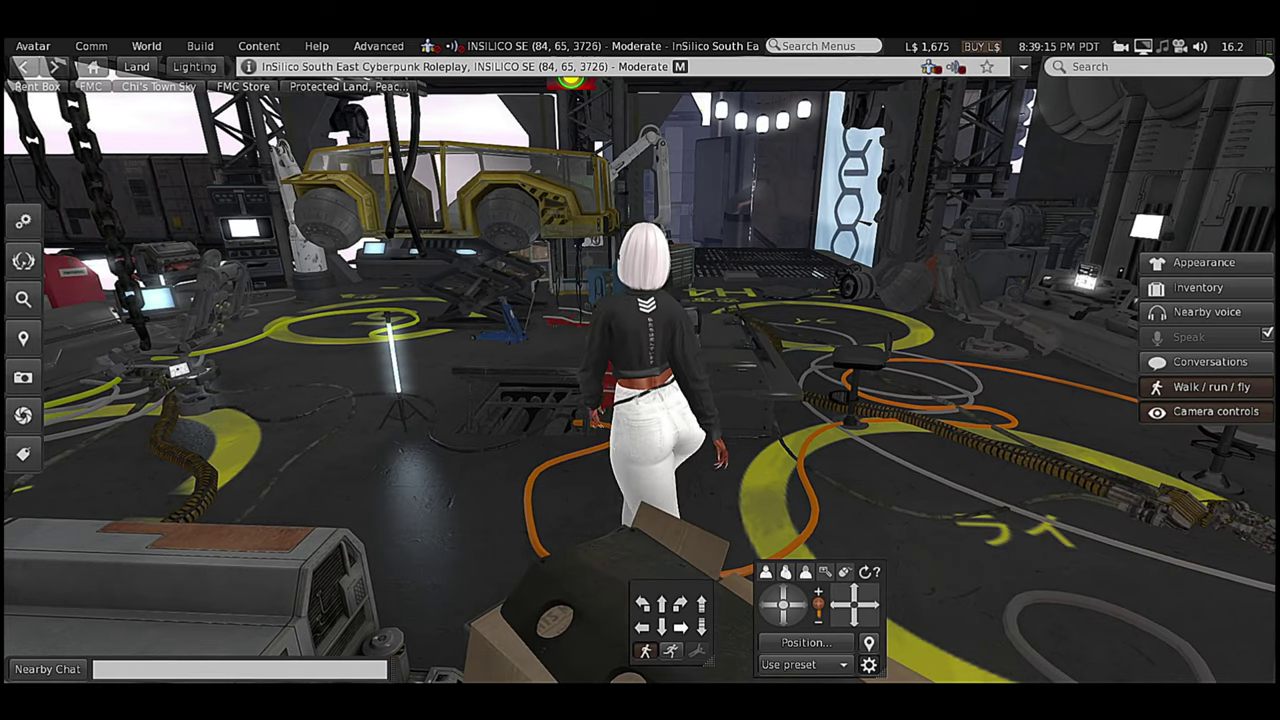
# Switch the avatar's movement mode to running and run it forward past the raised yellow vehicle
pyautogui.hotkey('shift', 'Right')
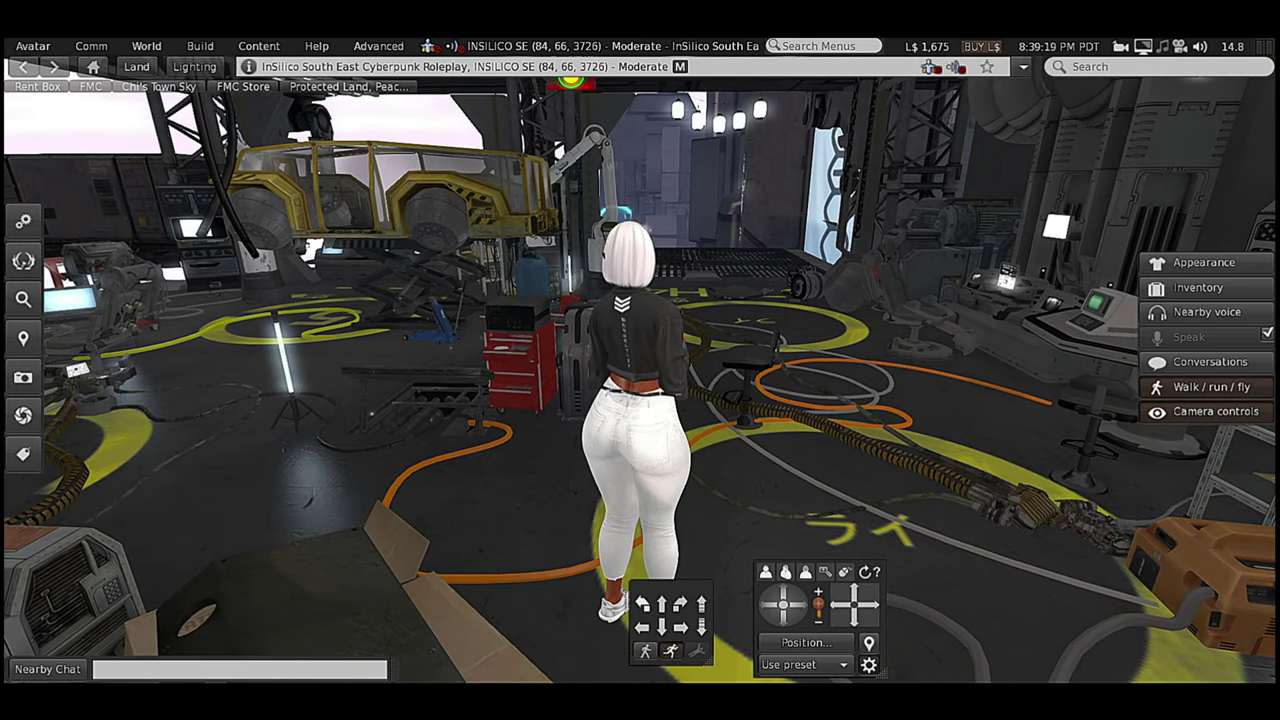
pyautogui.press('Left')
pyautogui.press('Up')
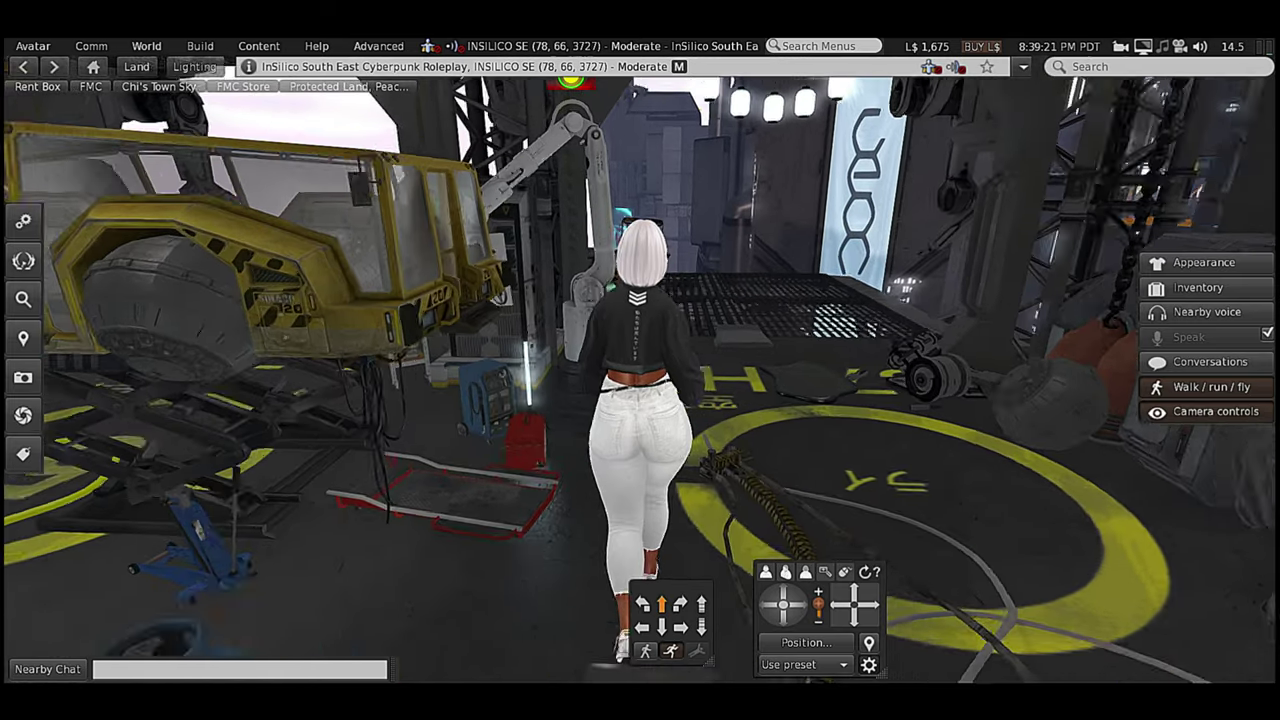
# Run the avatar forward toward the grated platform and run it back across the workshop floor
pyautogui.press('Up')
pyautogui.press('Down')
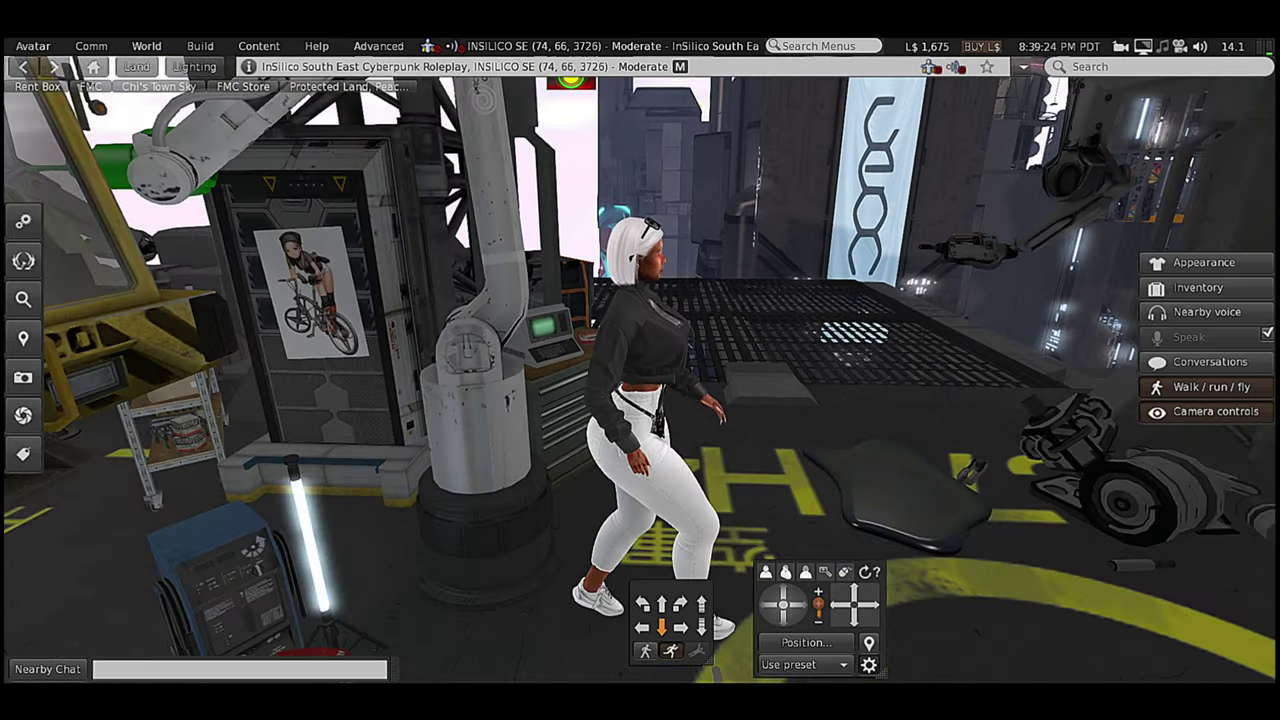
pyautogui.press('Down')
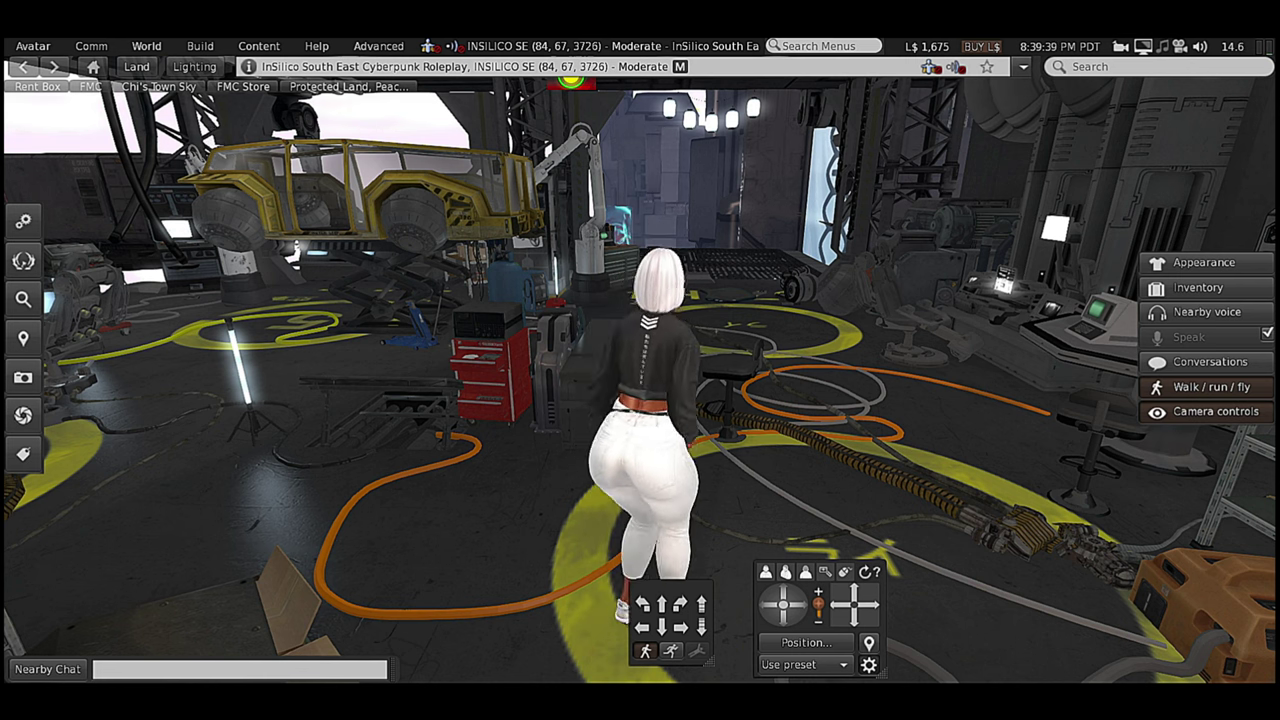
# Make the avatar jump in place in the workshop
pyautogui.press('pageup')
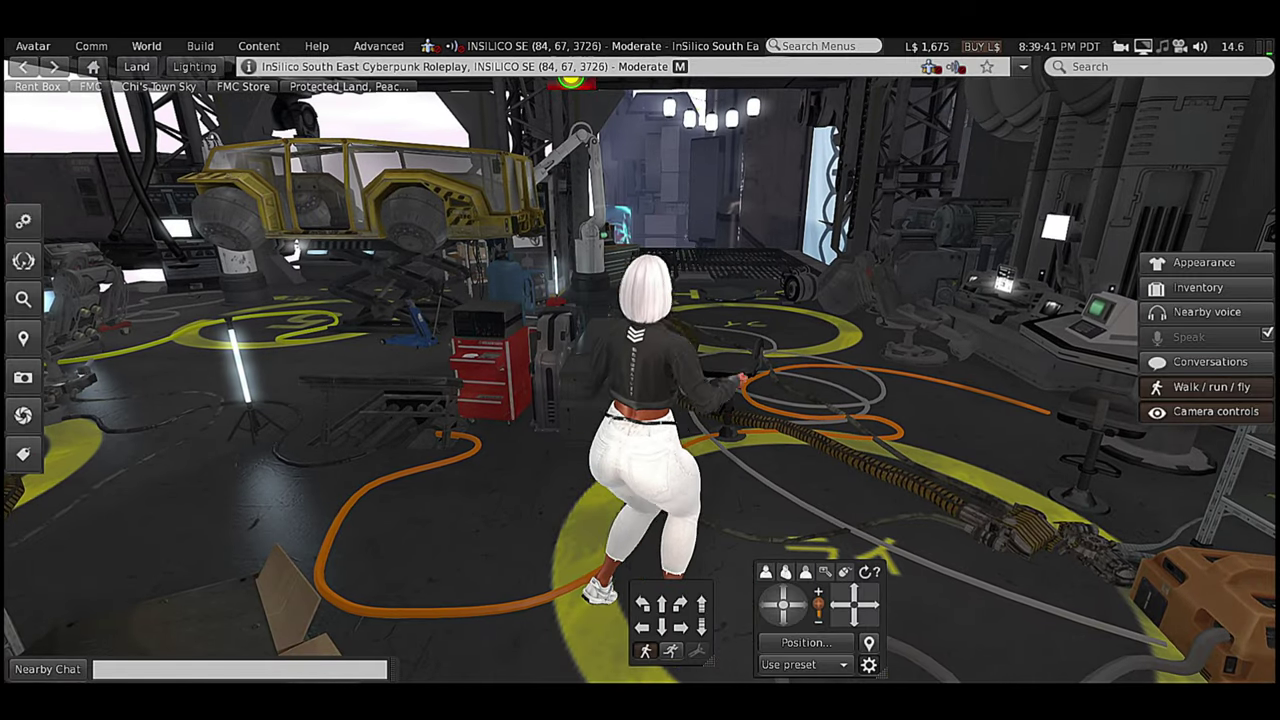
pyautogui.press('pageup')
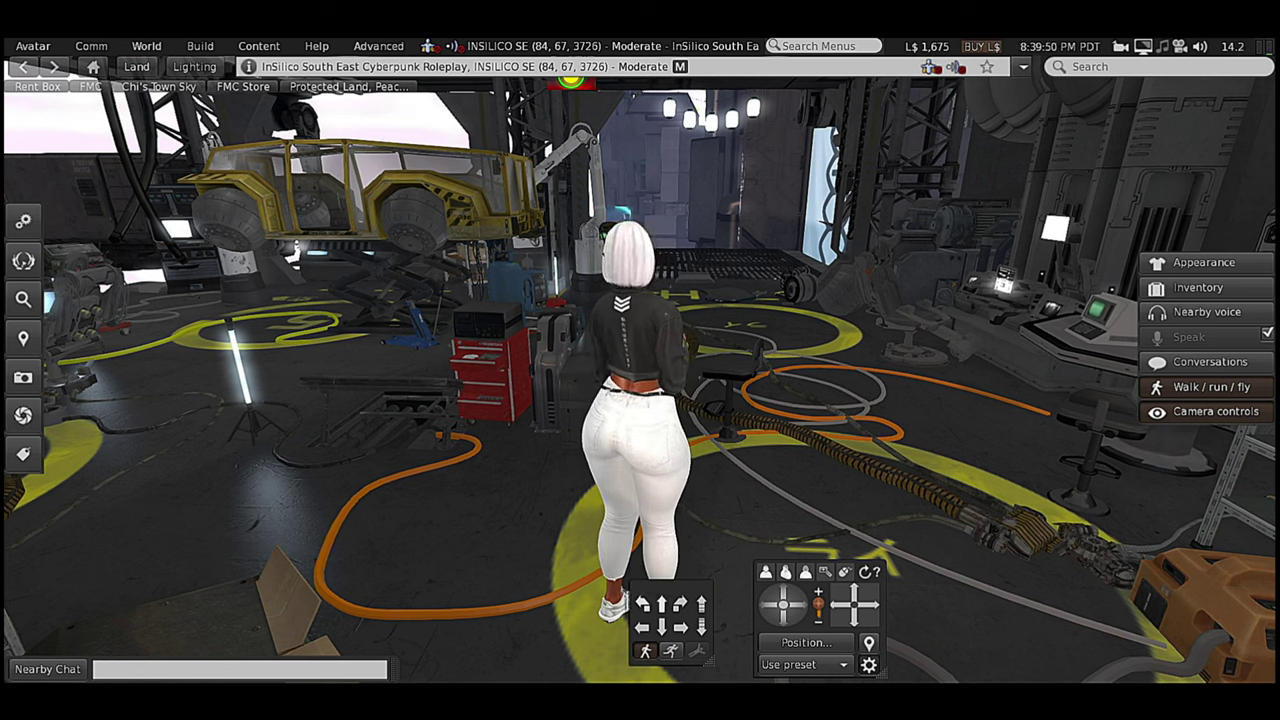
pyautogui.press('space')
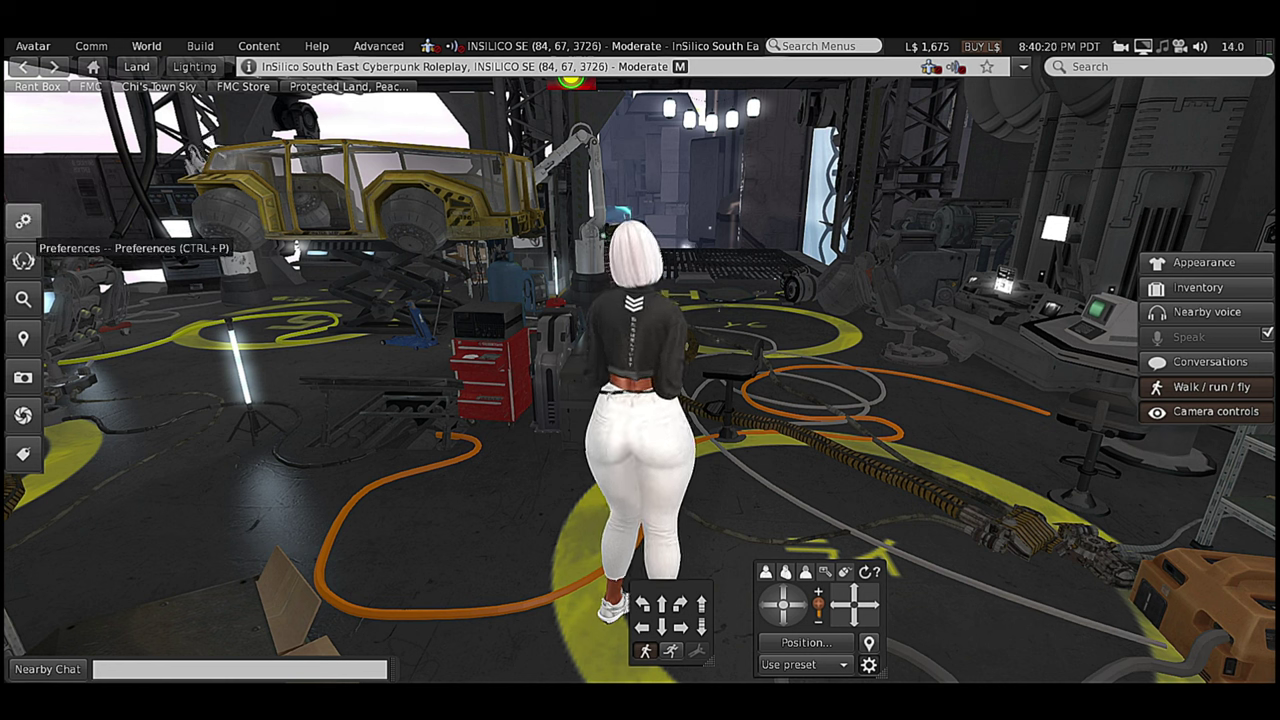
# Look at the display options of the toolbar holding Preferences and open the Toolbar Buttons window
pyautogui.rightClick(30, 224)
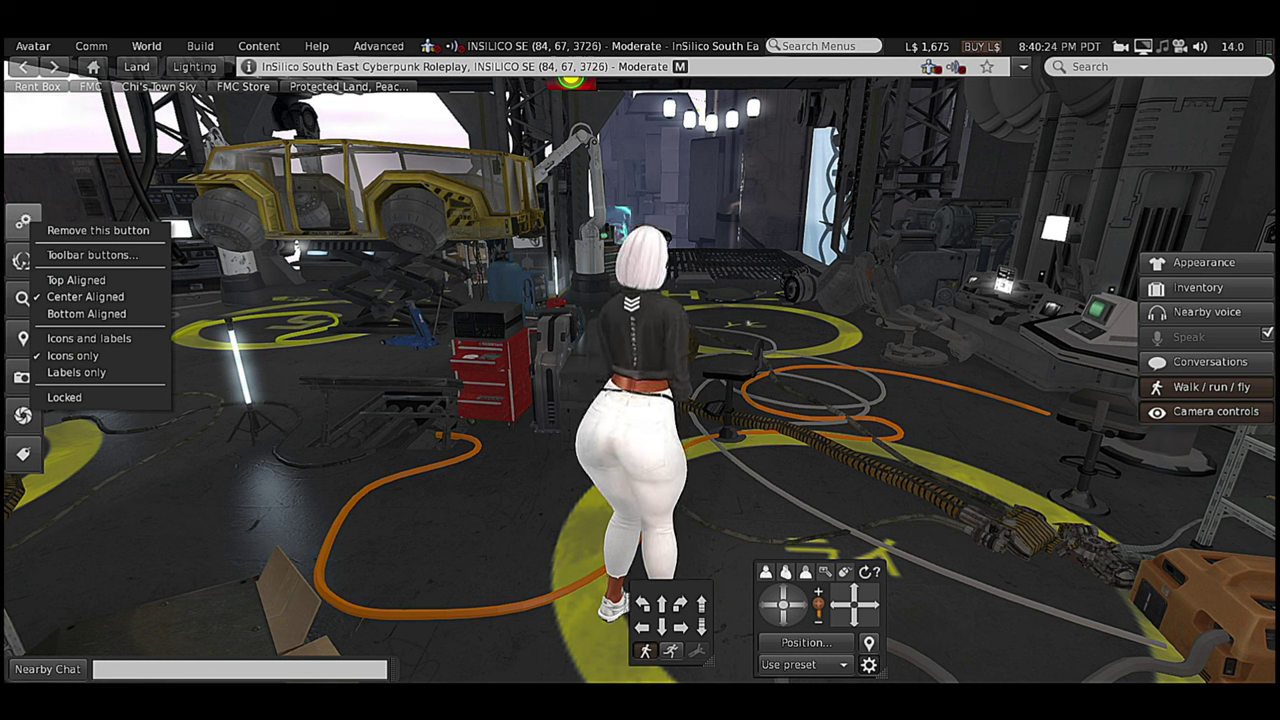
pyautogui.press('Escape')
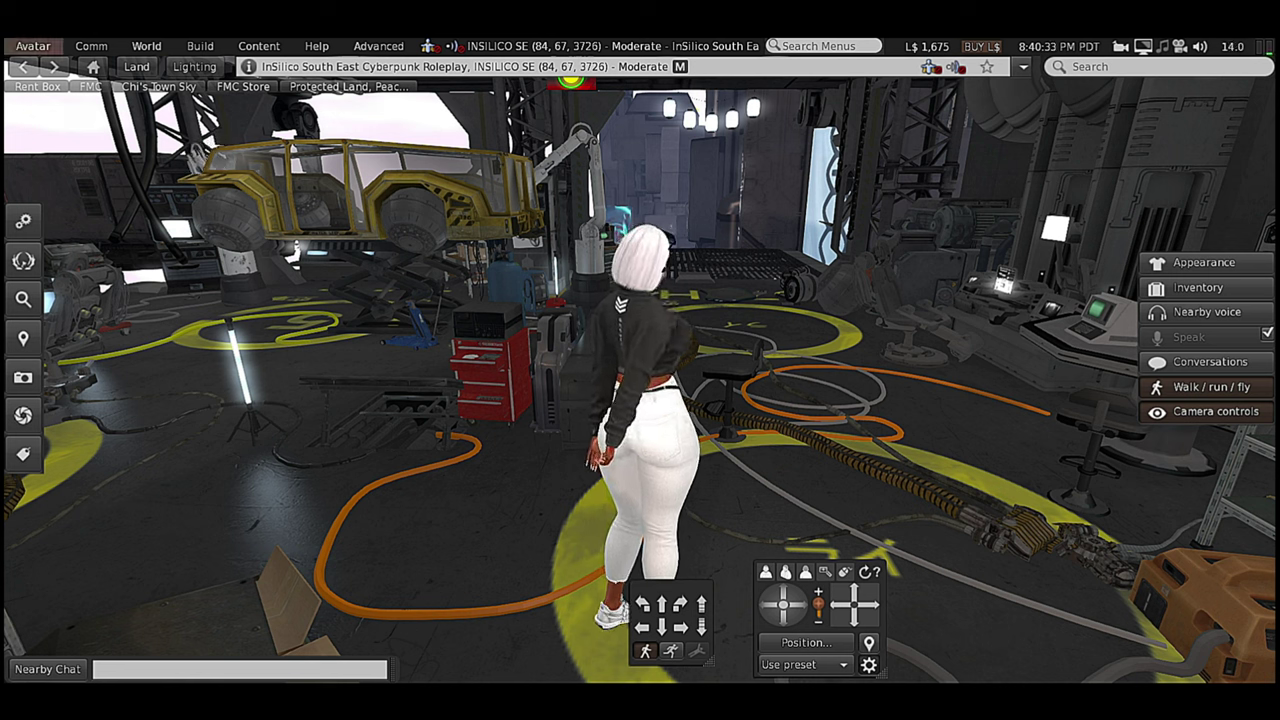
pyautogui.click(33, 46)
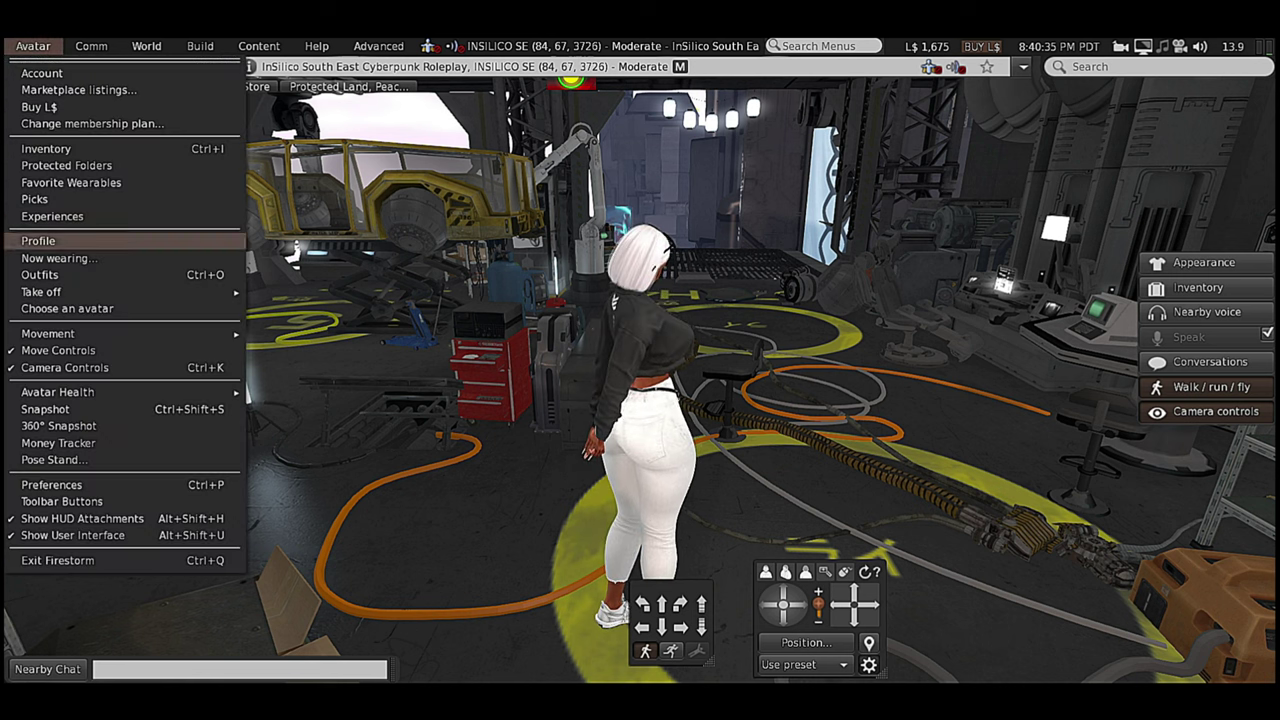
pyautogui.click(62, 501)
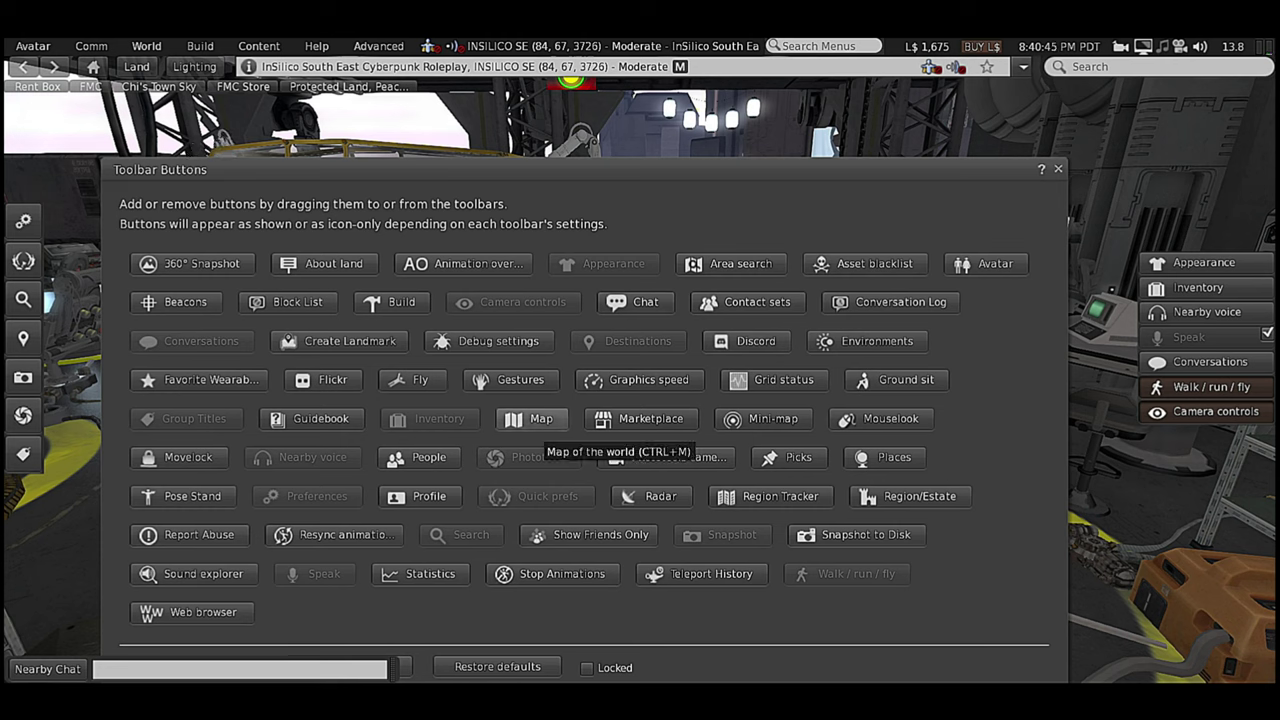
pyautogui.click(33, 46)
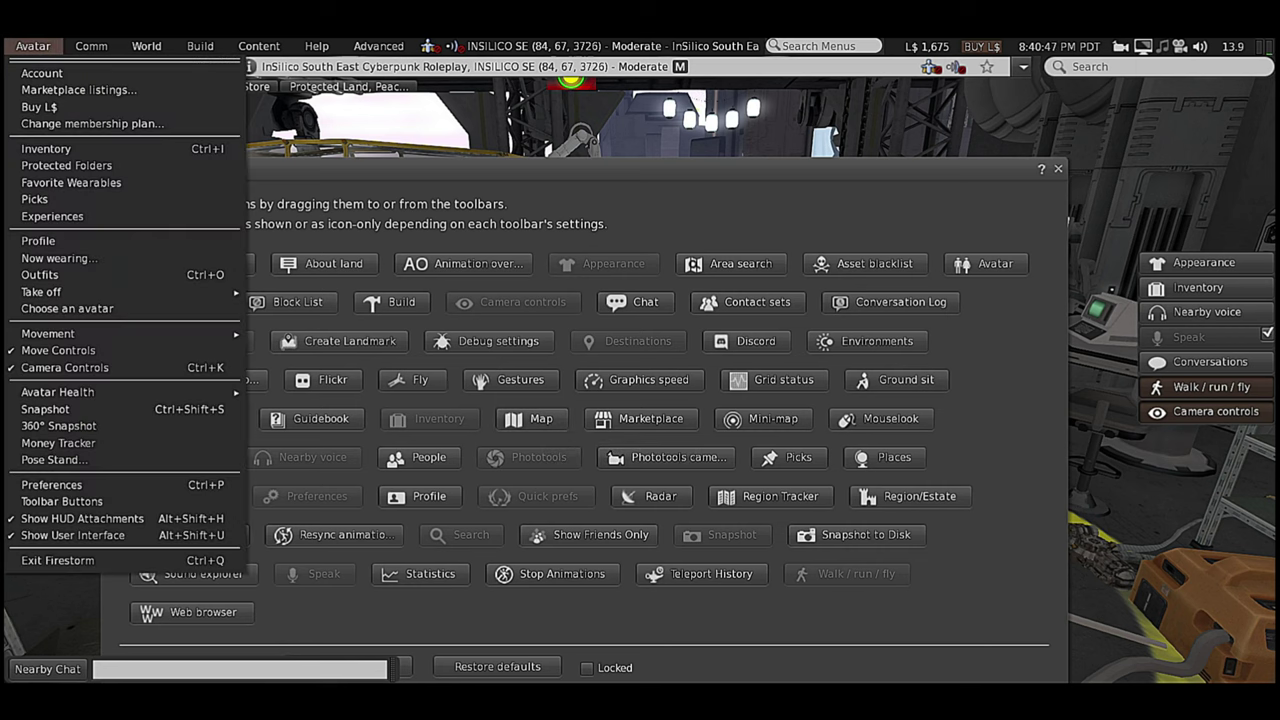
pyautogui.moveTo(40, 291)
pyautogui.moveTo(316, 46)
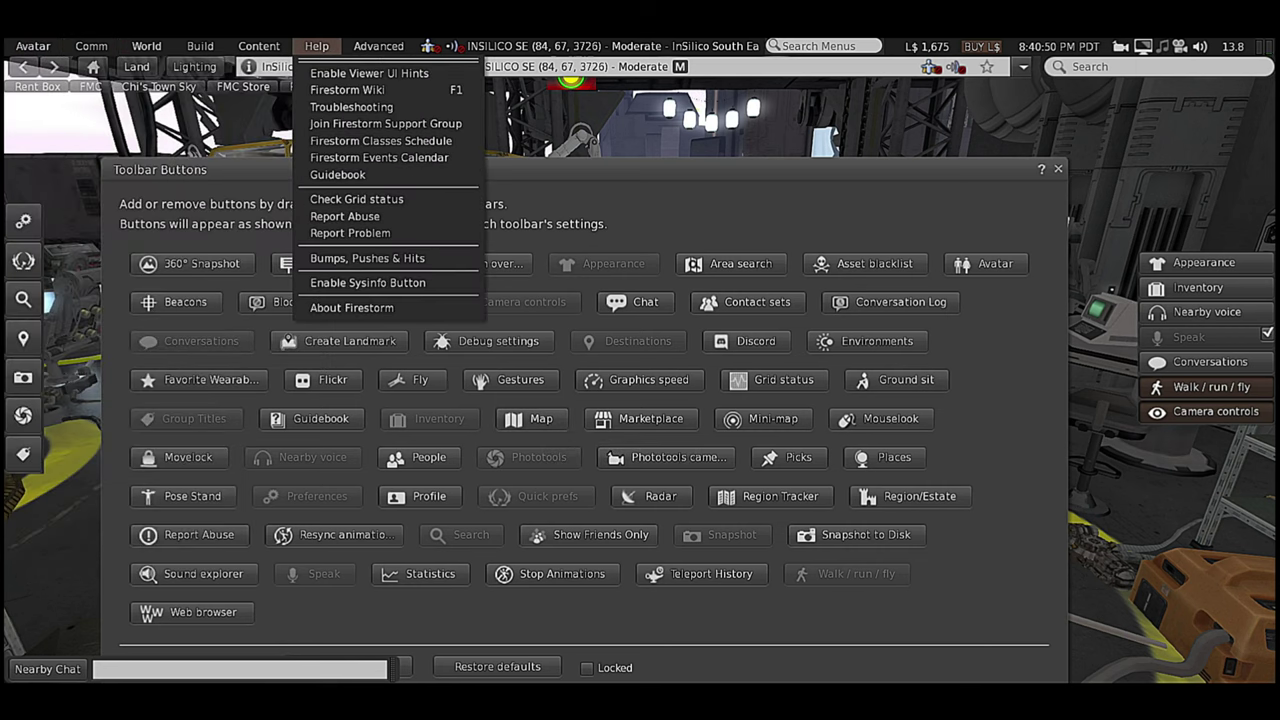
pyautogui.press('Escape')
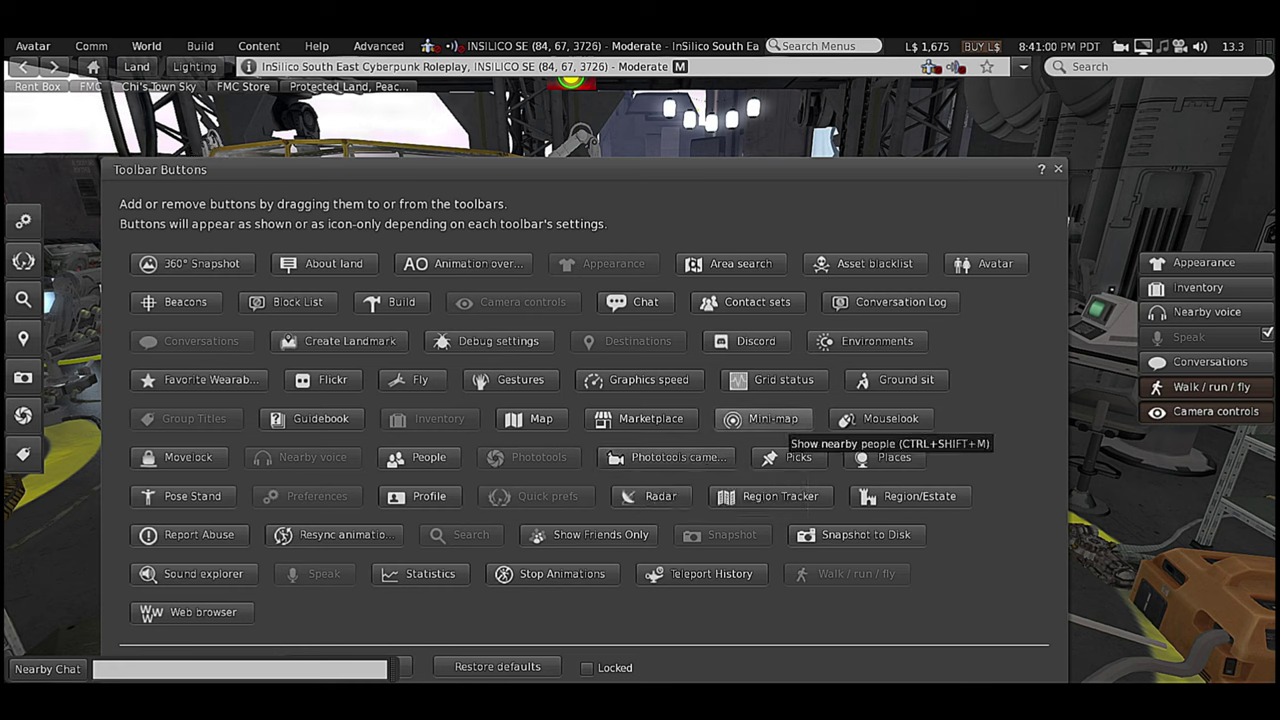
# Add the Mini-map button to the end of the toolbar that holds Preferences and Search
pyautogui.moveTo(772, 419); pyautogui.dragTo(800, 430)
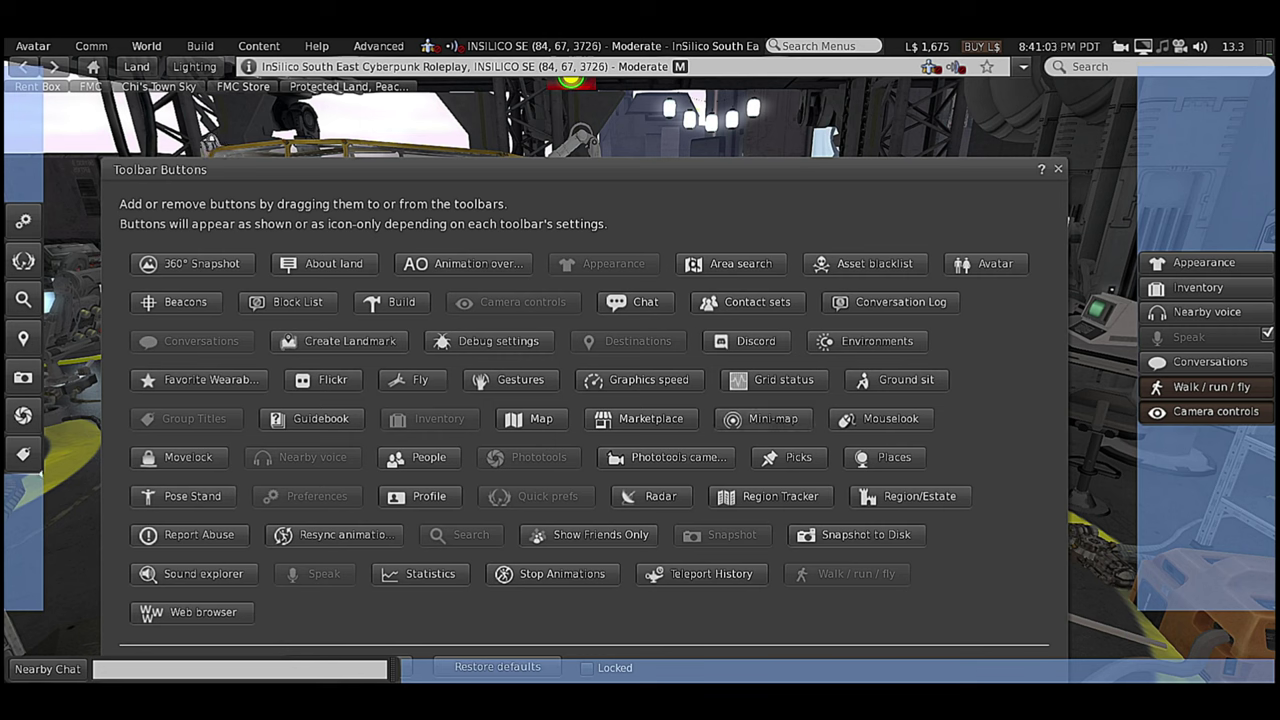
pyautogui.moveTo(770, 422); pyautogui.dragTo(23, 473)
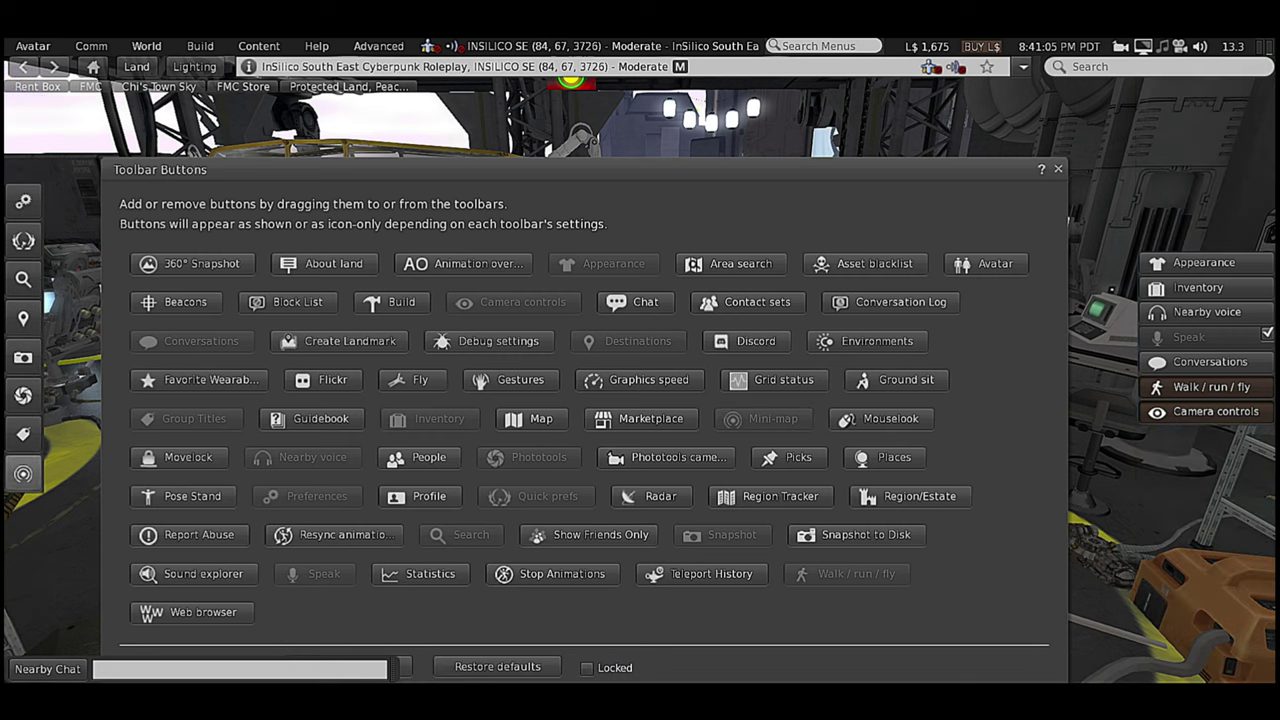
pyautogui.moveTo(789, 457); pyautogui.dragTo(1200, 428)
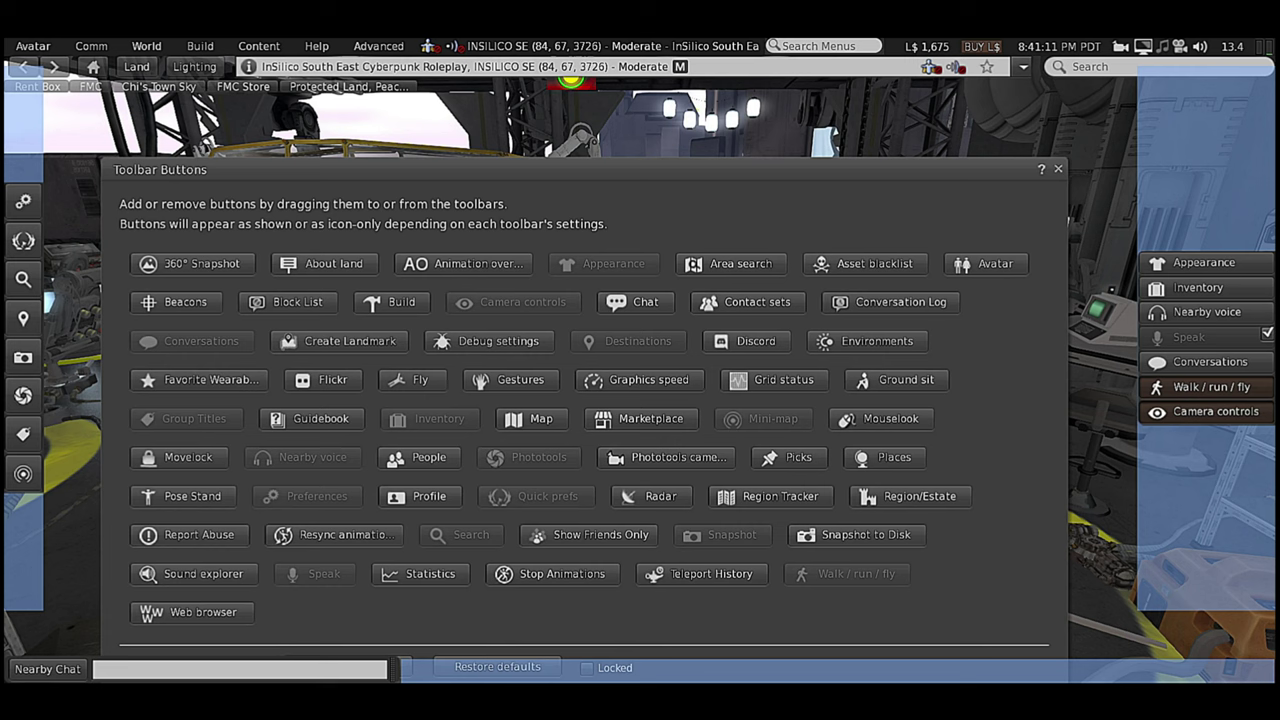
pyautogui.moveTo(30, 220); pyautogui.dragTo(80, 440)
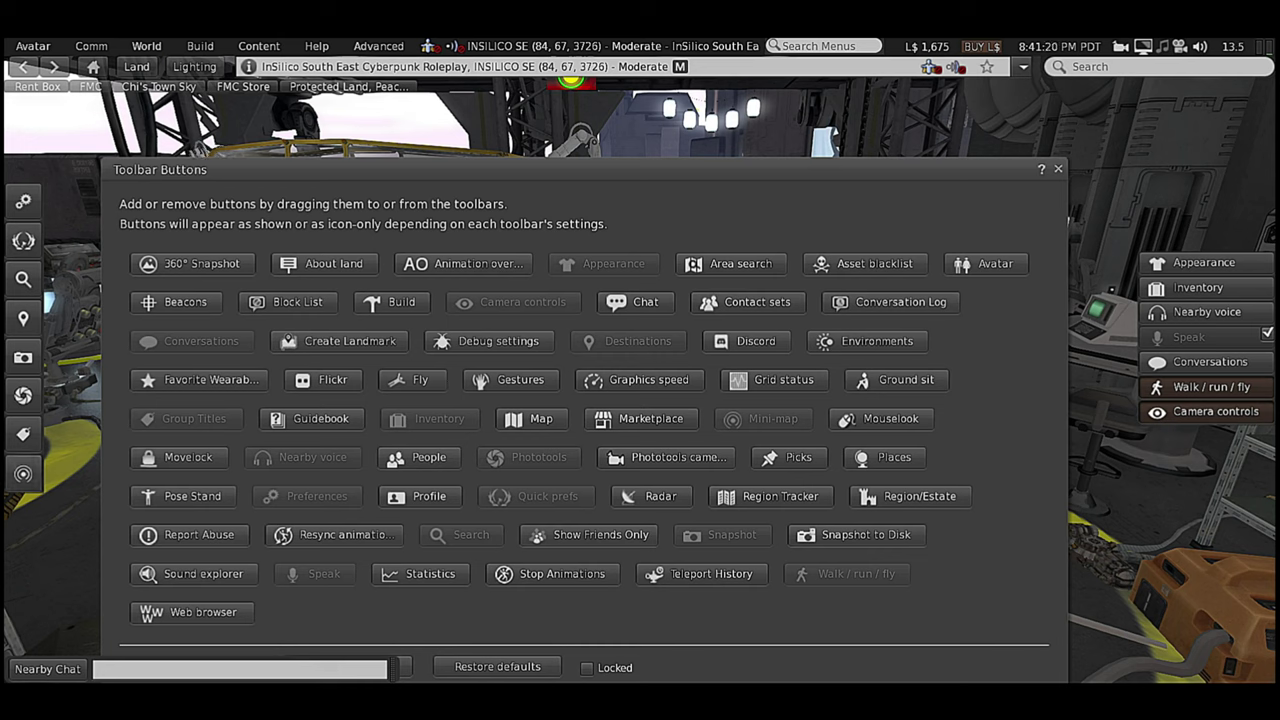
# Remove the Mini-map button from its toolbar and close the Toolbar Buttons window
pyautogui.rightClick(23, 473)
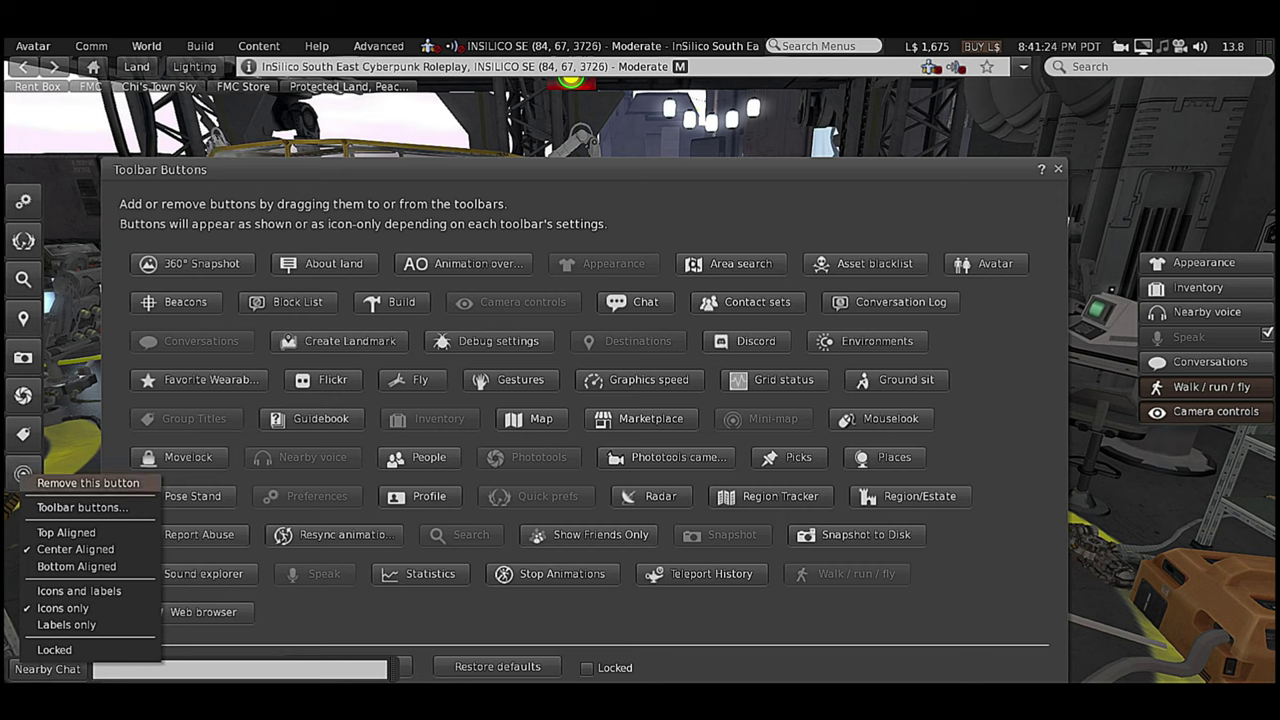
pyautogui.click(88, 483)
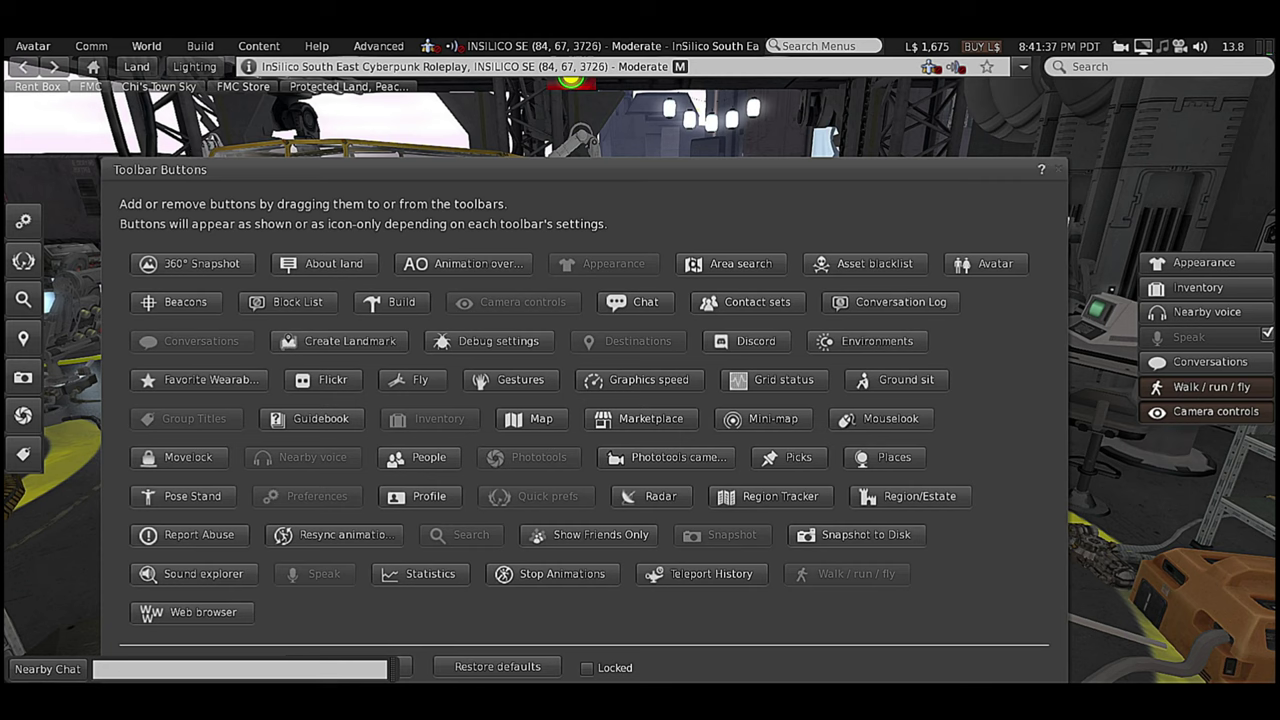
pyautogui.hotkey('ctrl', 'w')
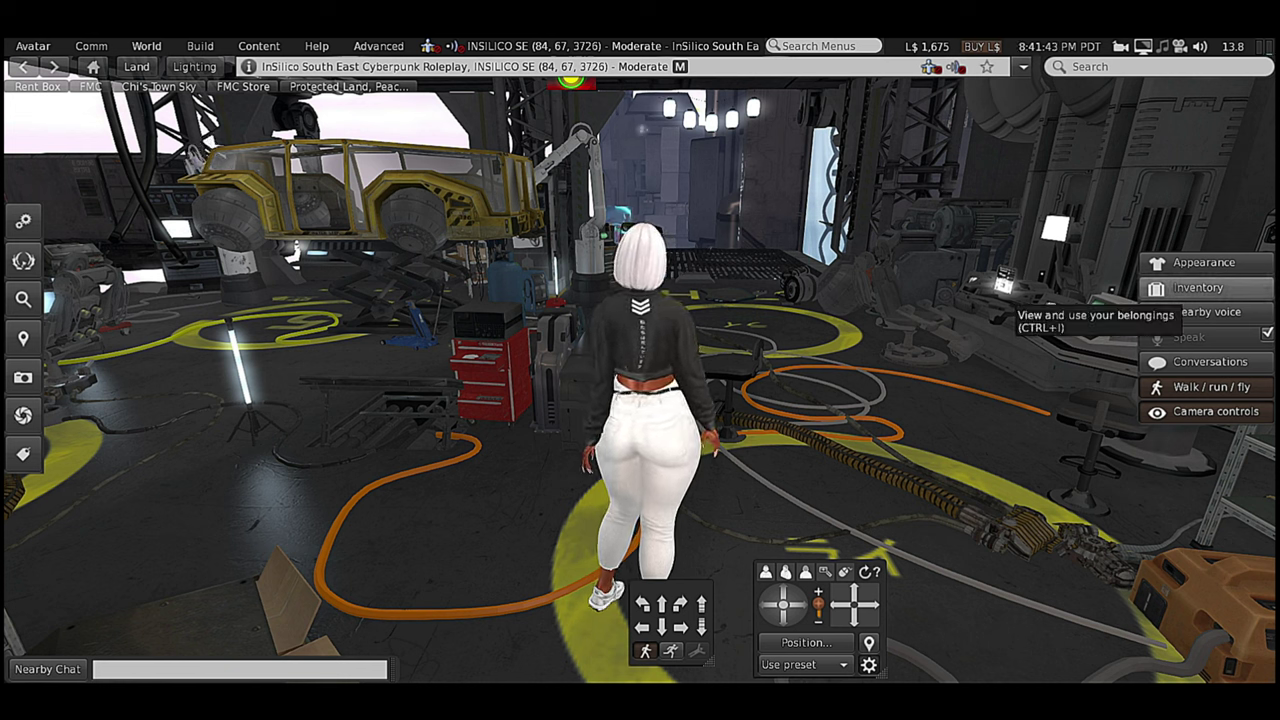
# Try labels only and icons with labels on the toolbar holding Appearance and Inventory, and set it to icons only
pyautogui.rightClick(1175, 289)
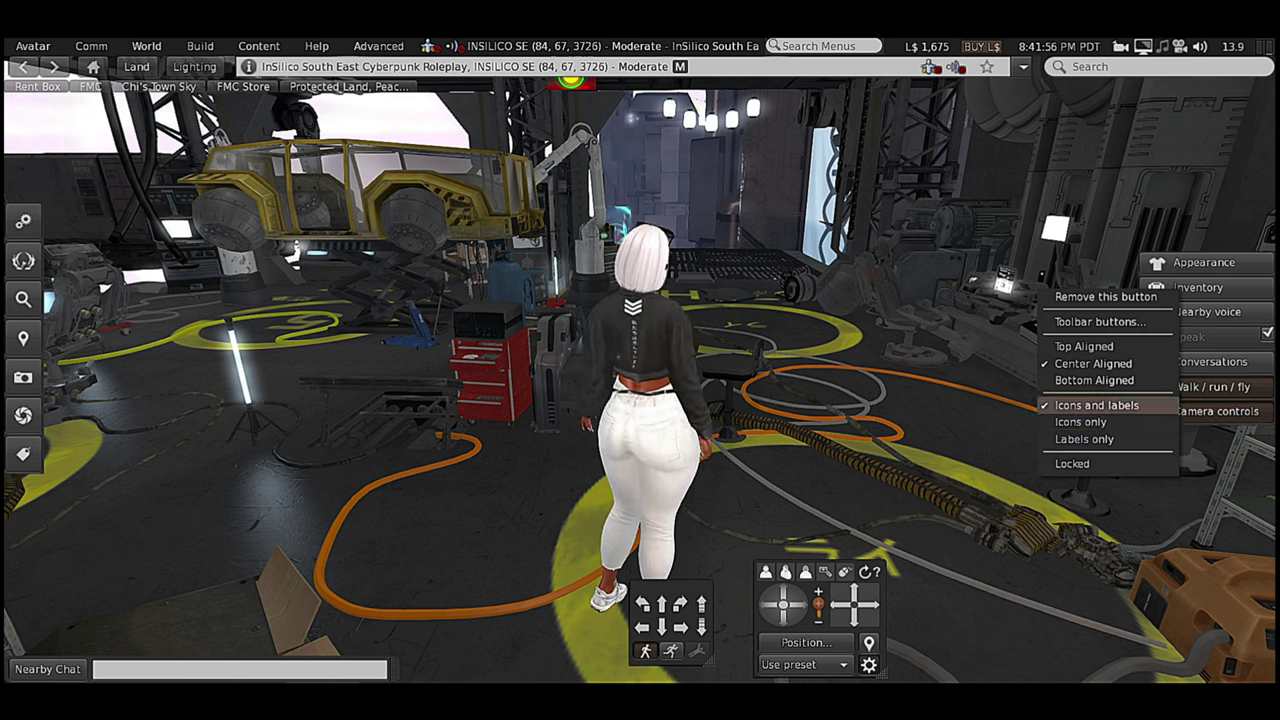
pyautogui.click(1084, 439)
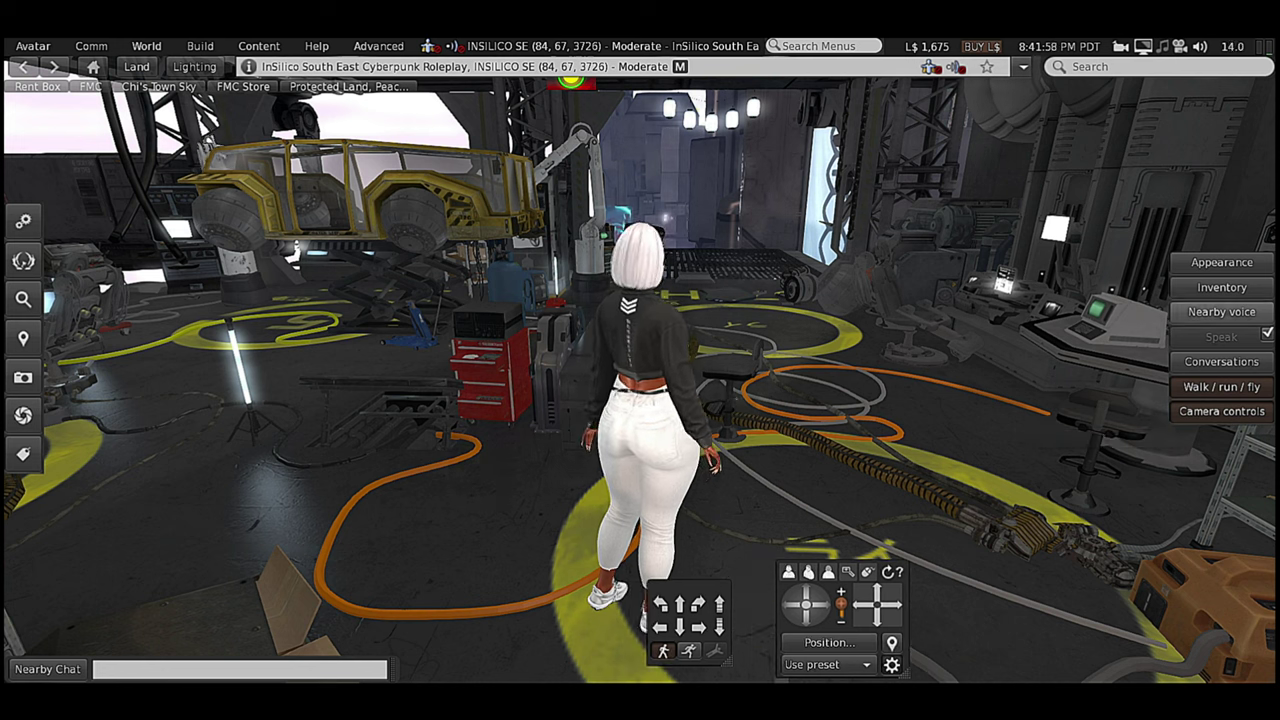
pyautogui.rightClick(1190, 362)
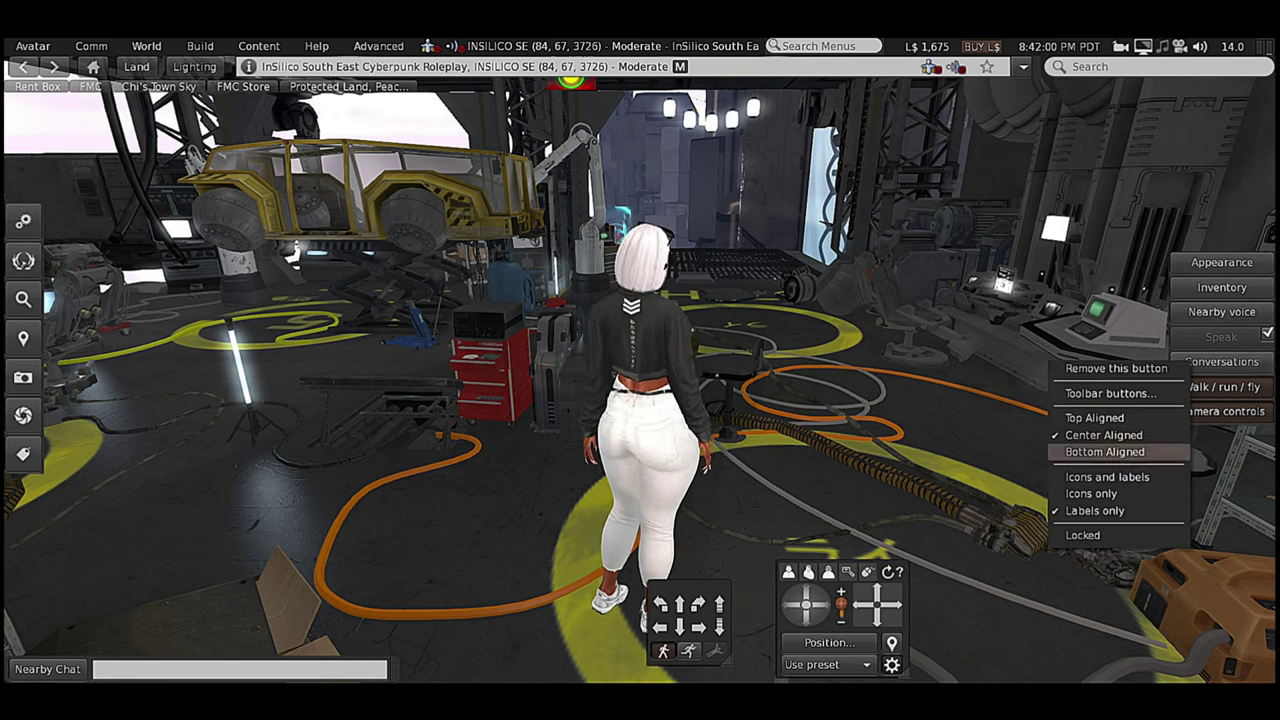
pyautogui.click(1107, 477)
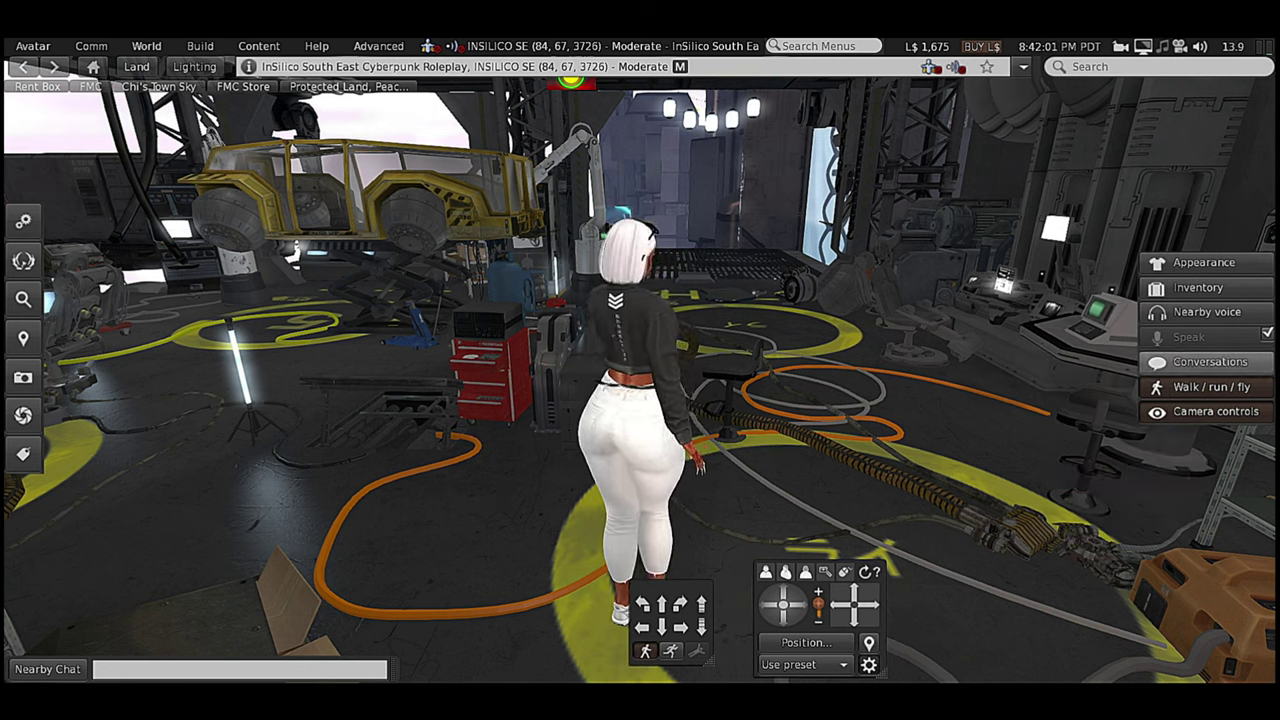
pyautogui.rightClick(1192, 362)
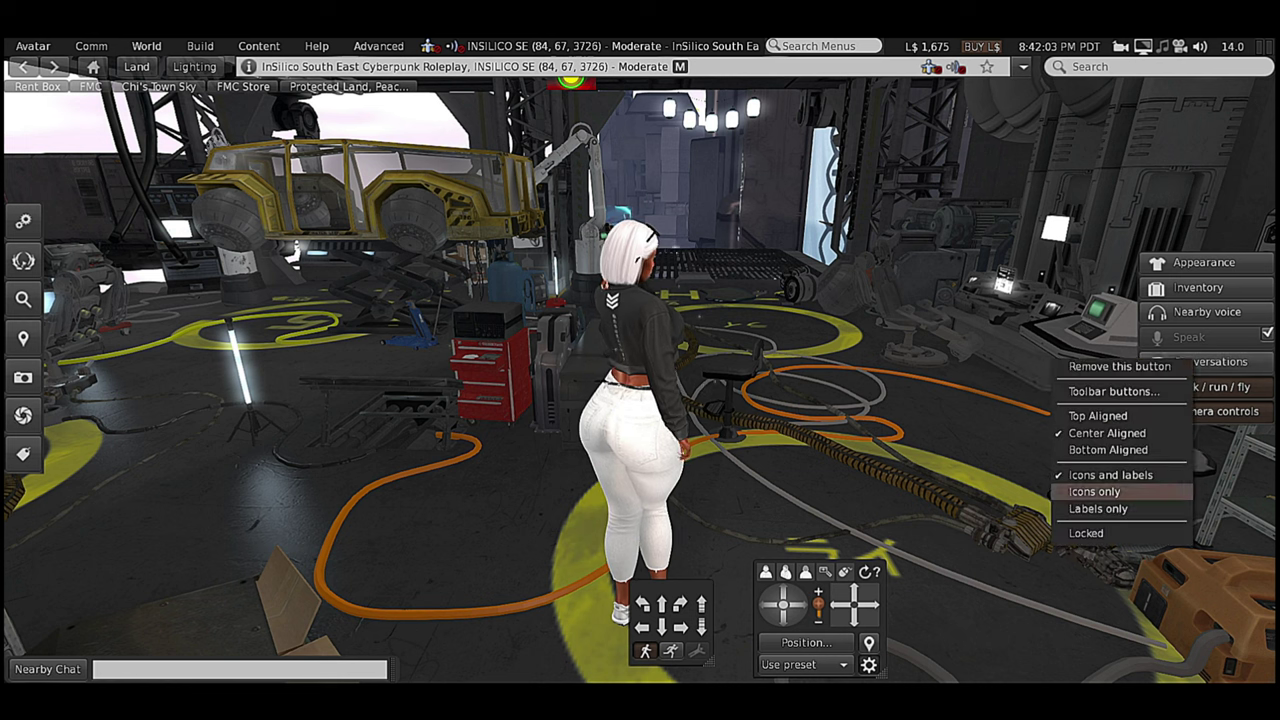
pyautogui.click(1110, 491)
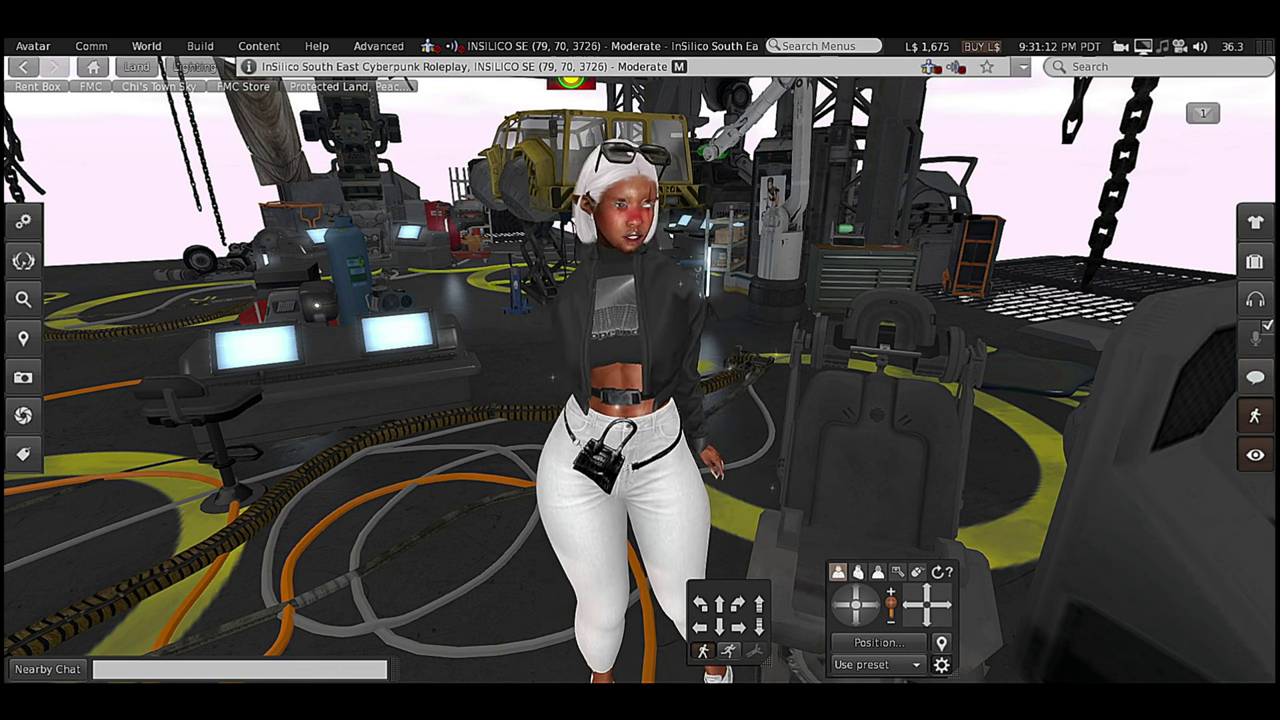
# Sit the avatar on the operation chair and choose the anim 5 pose
pyautogui.rightClick(876, 425)
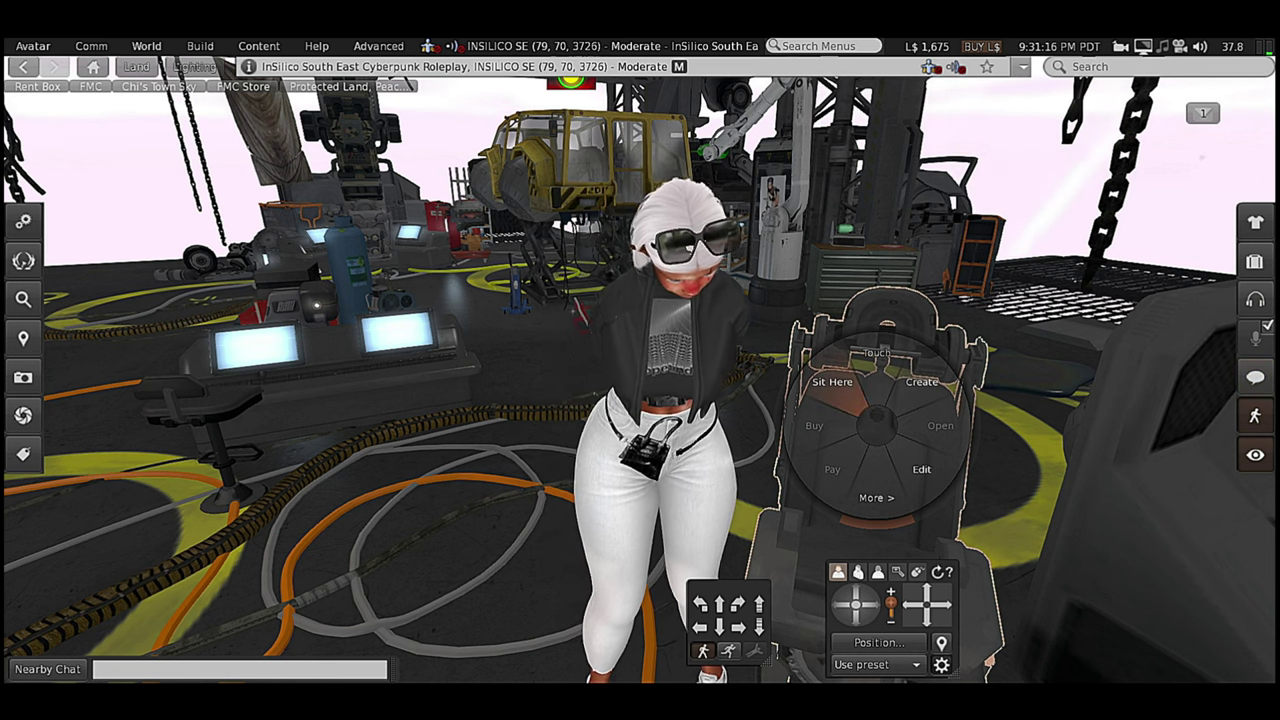
pyautogui.click(832, 382)
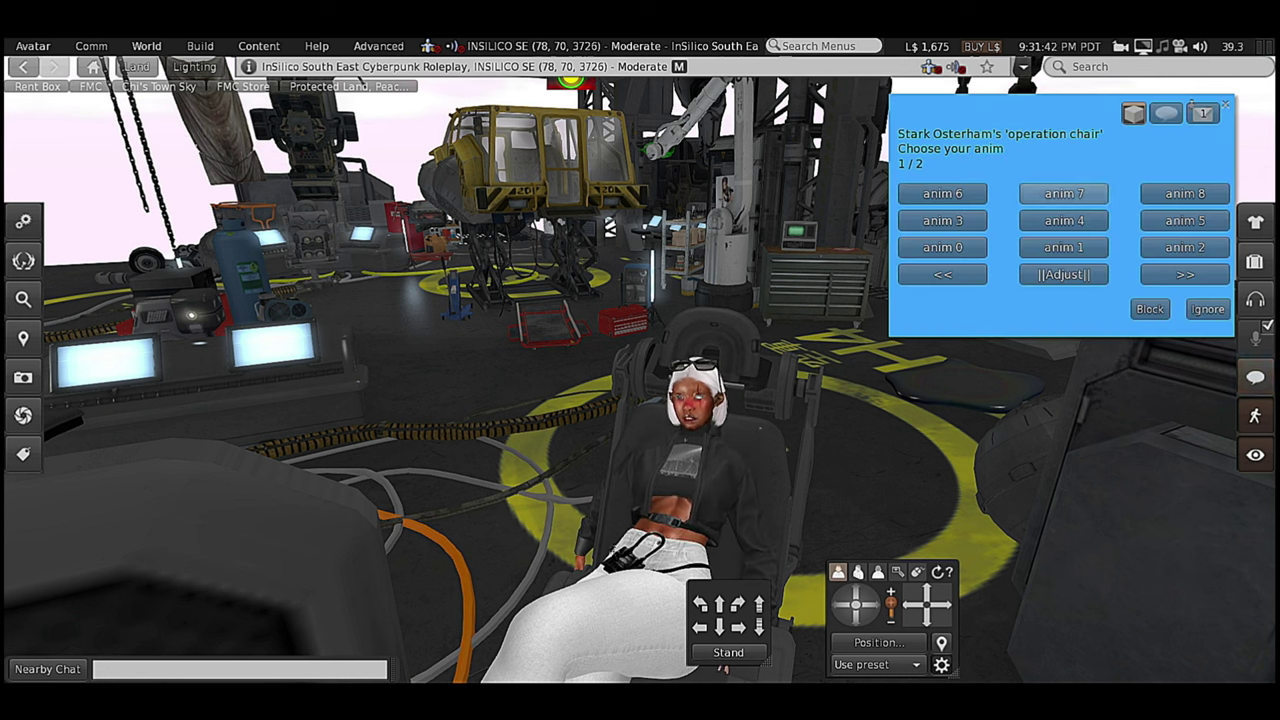
pyautogui.click(1184, 220)
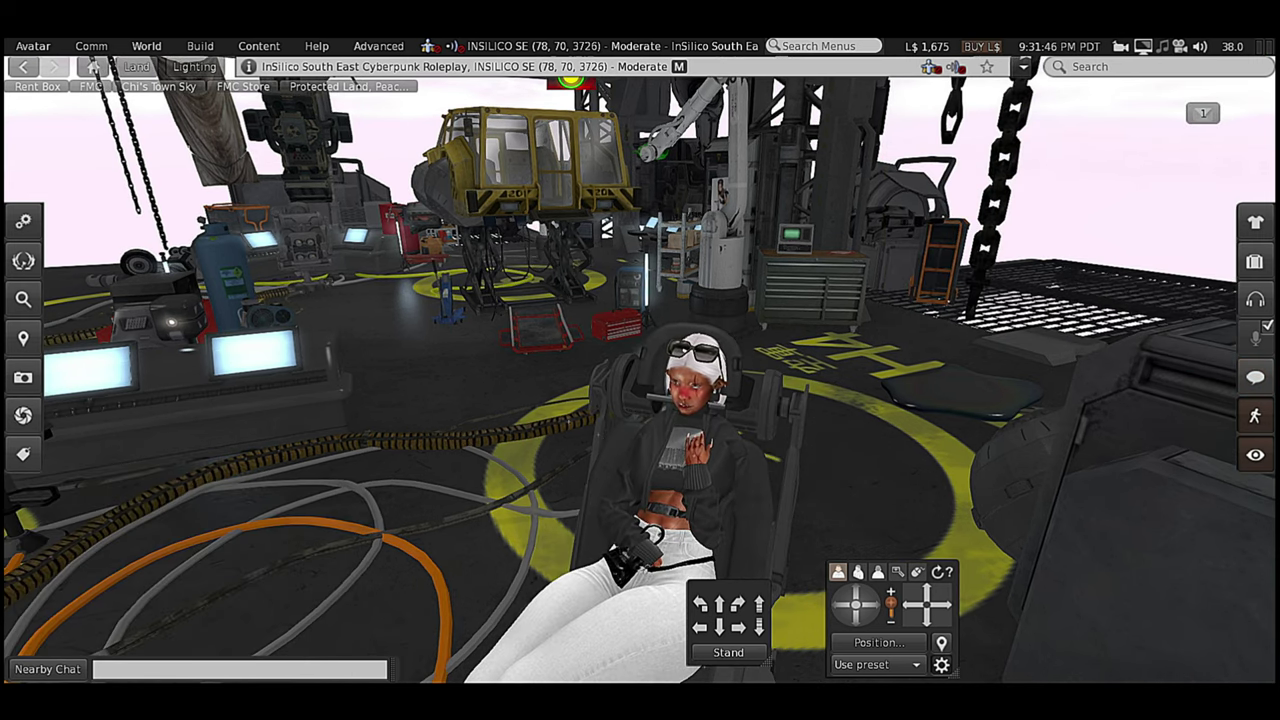
# Adjust the seated avatar's position on the chair with +Z, -Z and +Y, dismiss the chair's dialog and stand the avatar up
pyautogui.click(1203, 112)
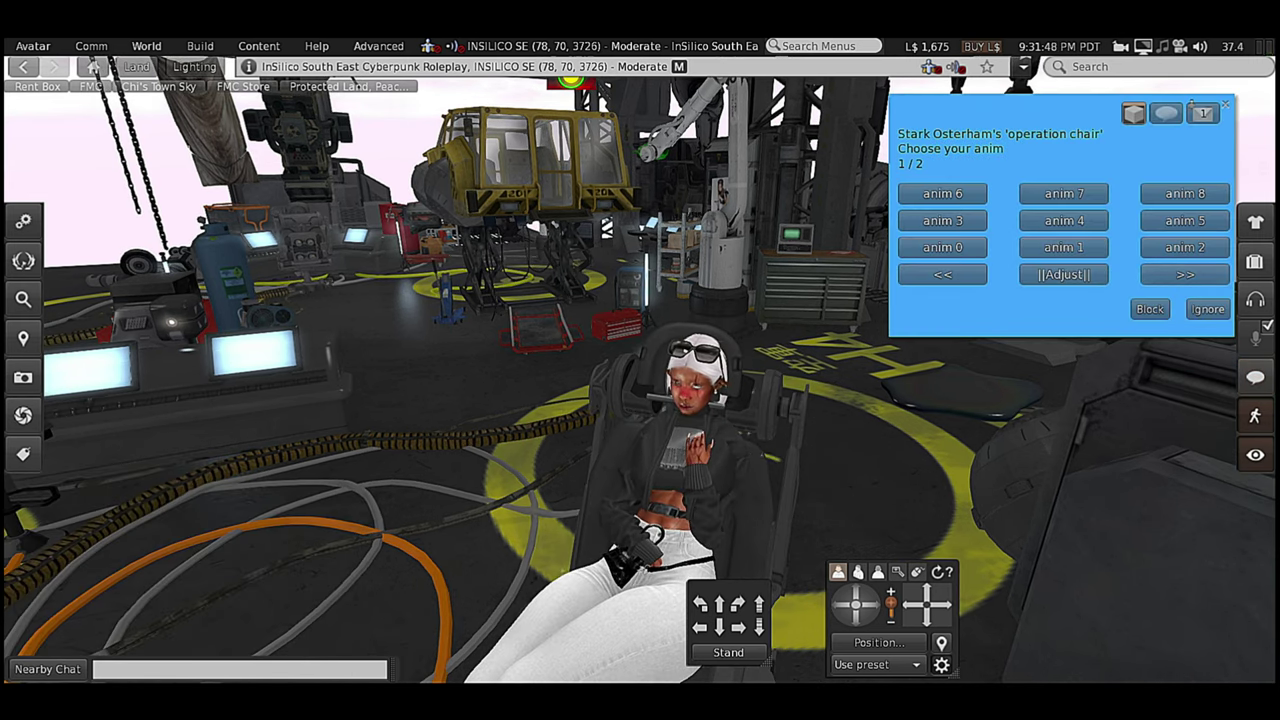
pyautogui.click(1063, 274)
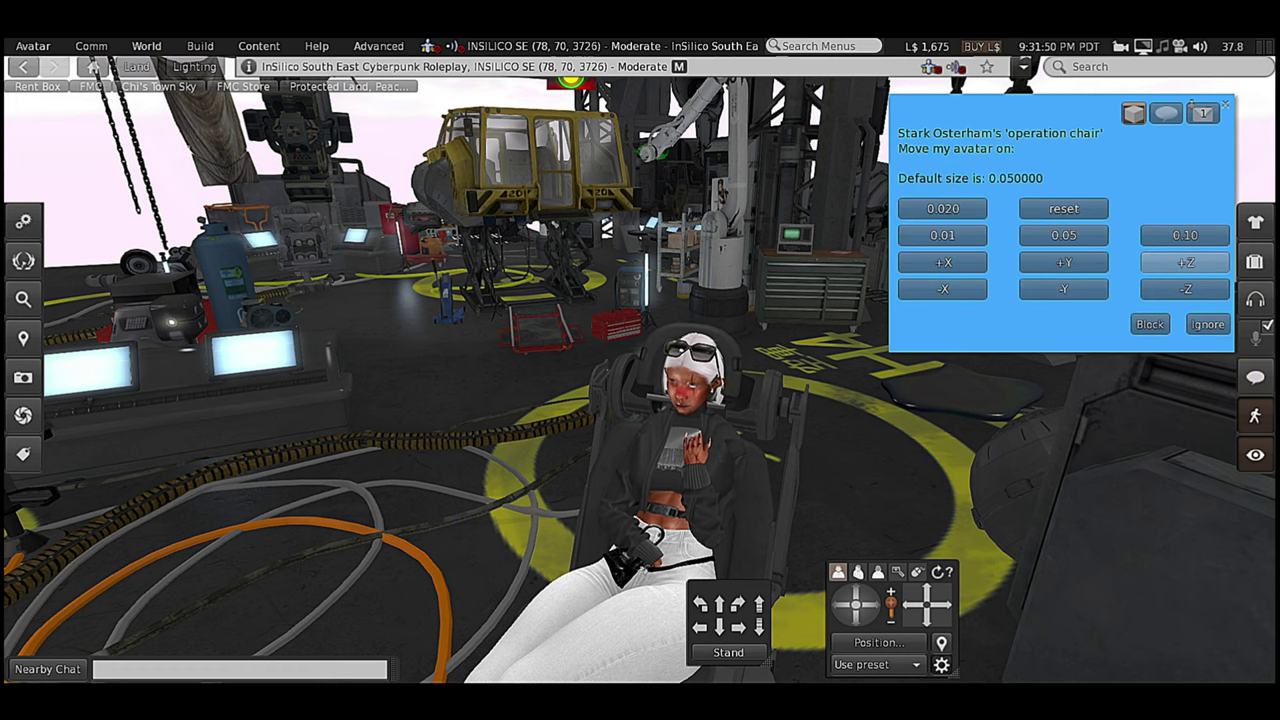
pyautogui.click(1185, 262)
pyautogui.click(1185, 289)
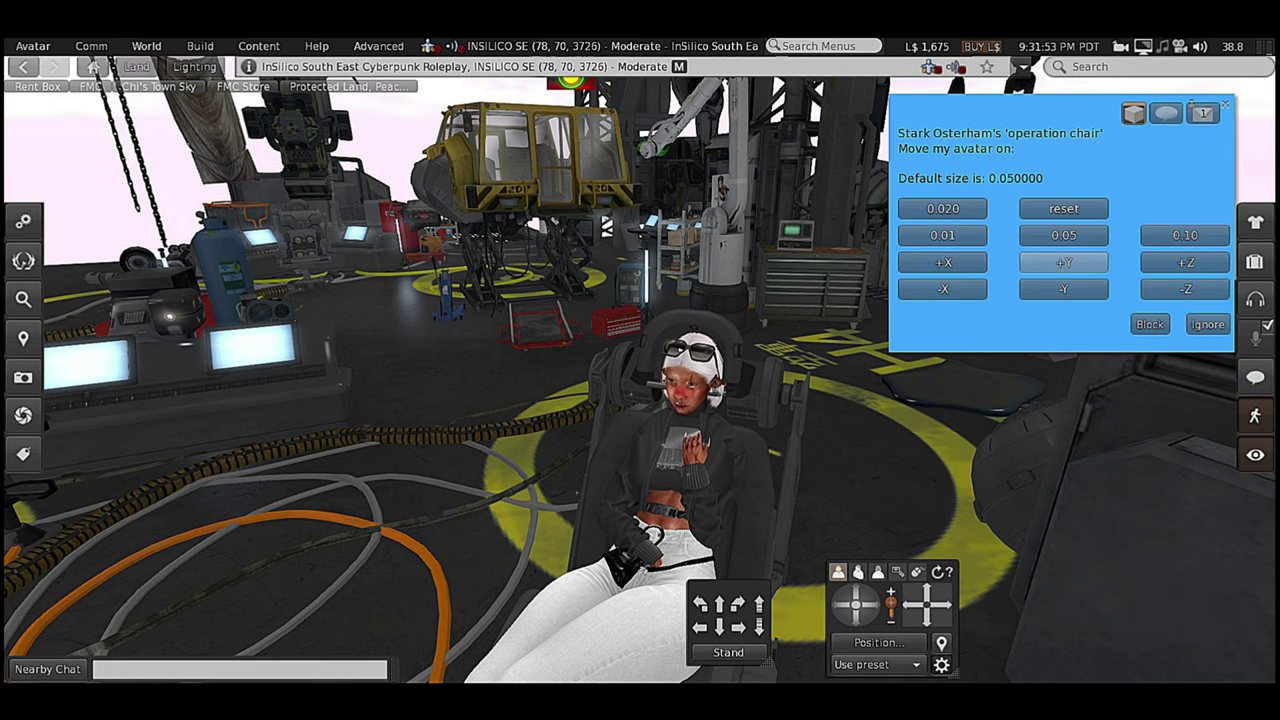
pyautogui.click(1063, 262)
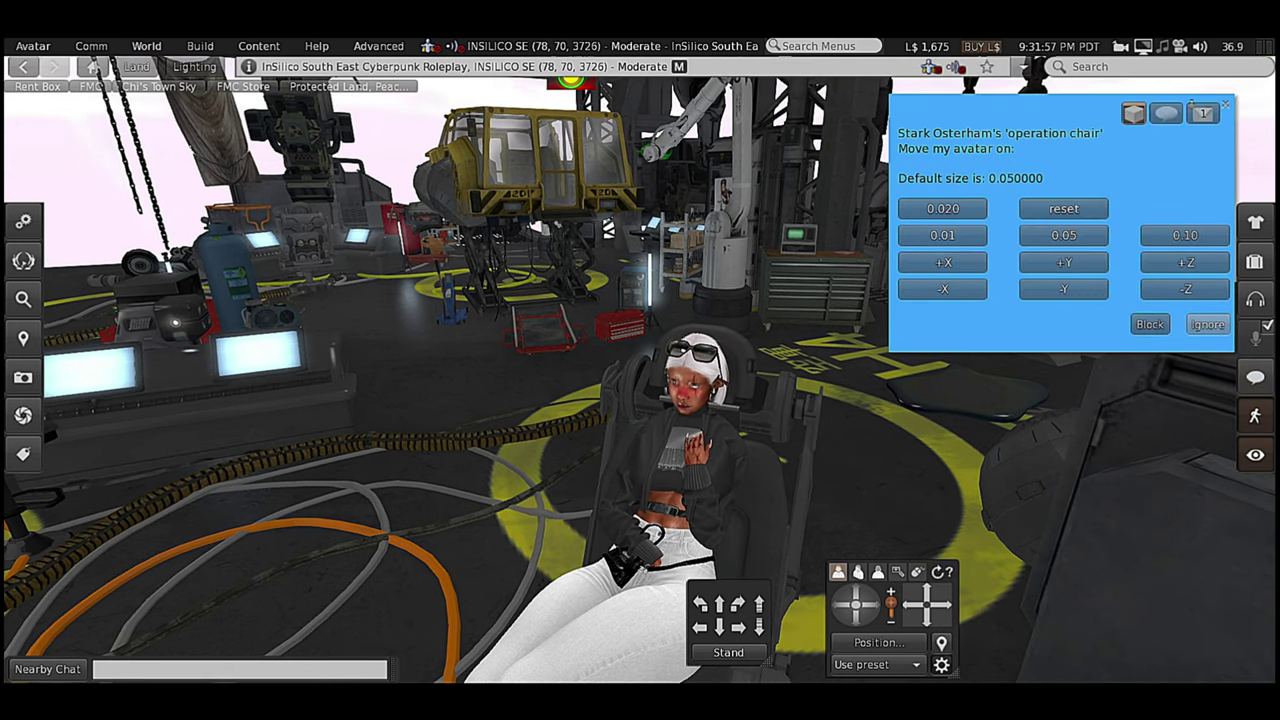
pyautogui.click(1207, 324)
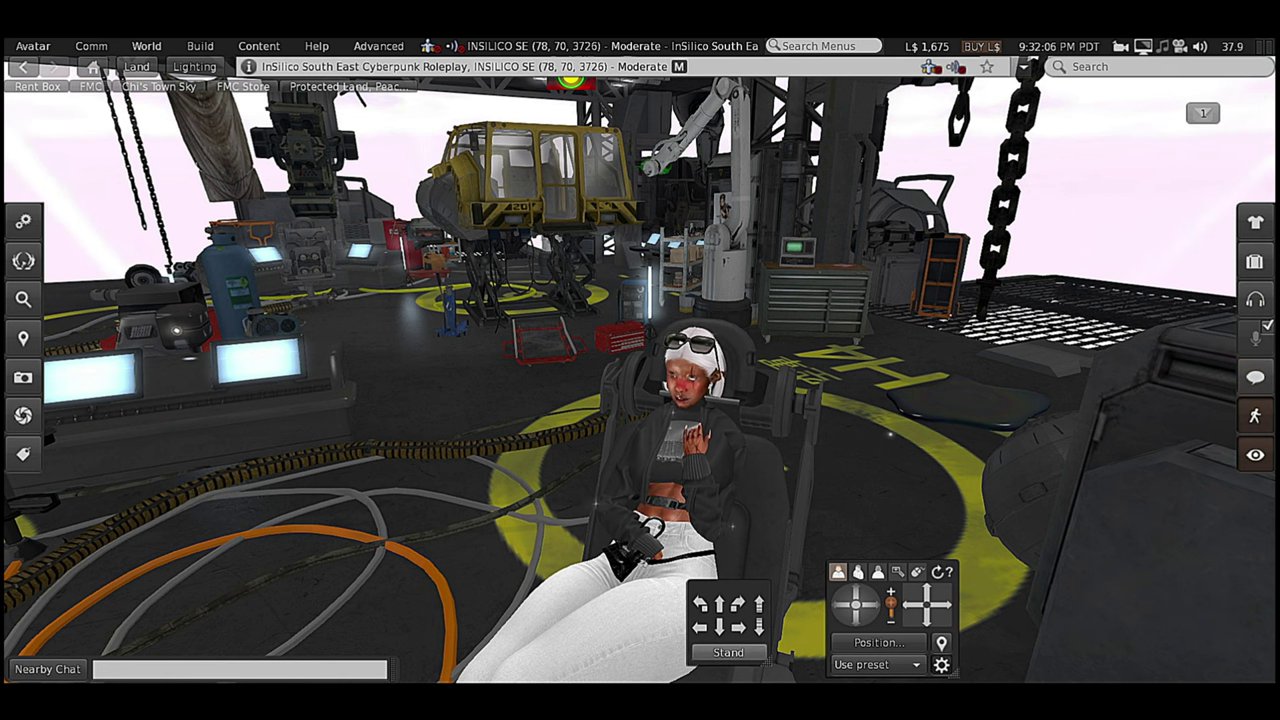
pyautogui.click(728, 652)
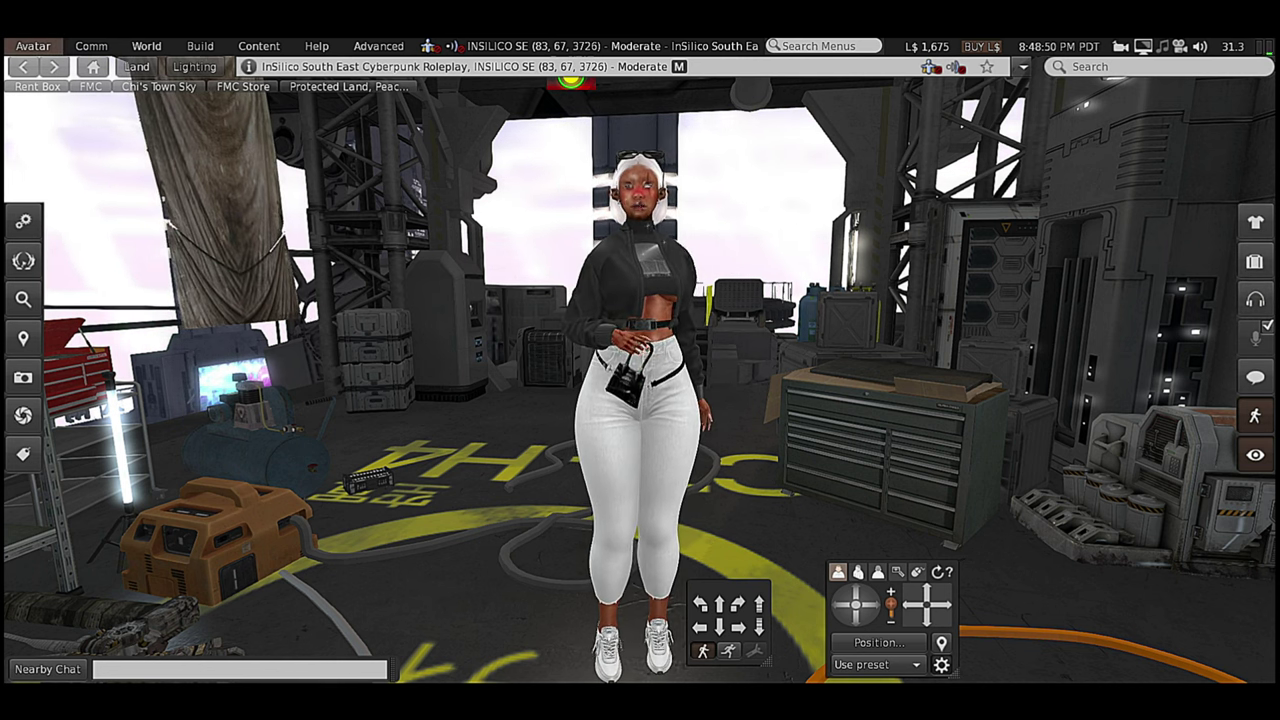
# In the general preferences, try the General and Moderate content rating, restore General, Moderate, Adult, and accept the preferences
pyautogui.click(33, 46)
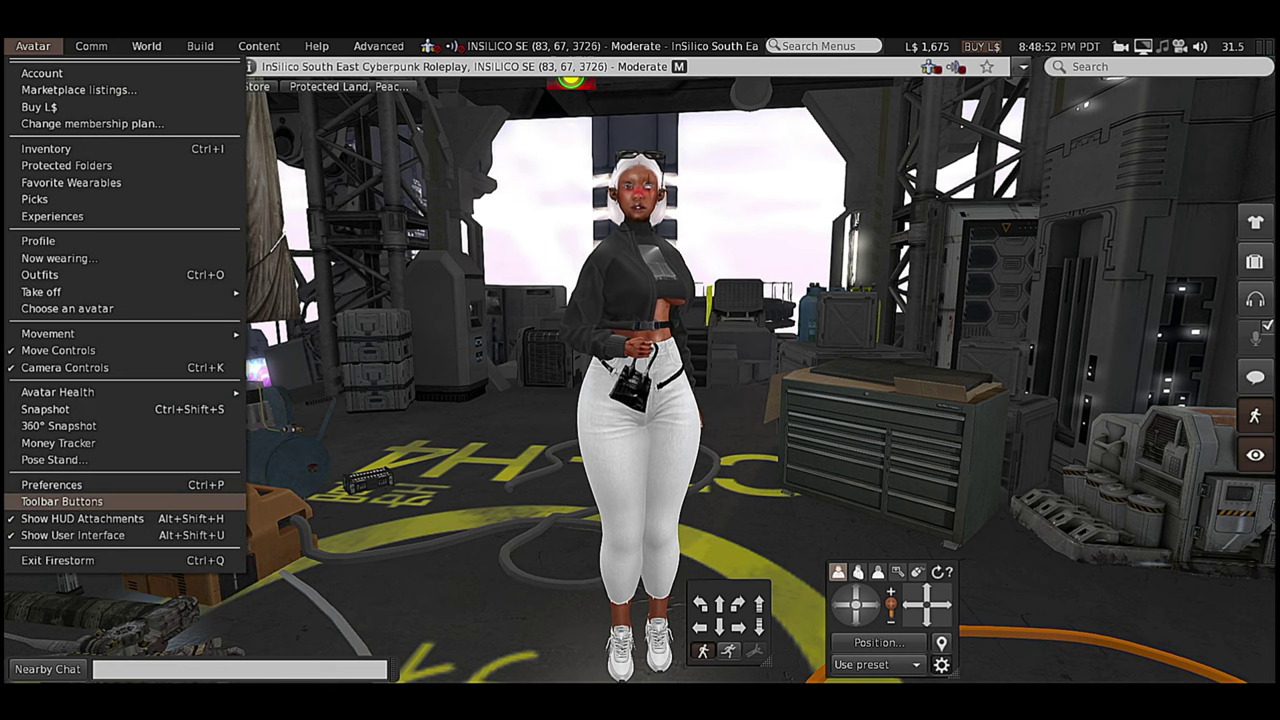
pyautogui.click(51, 484)
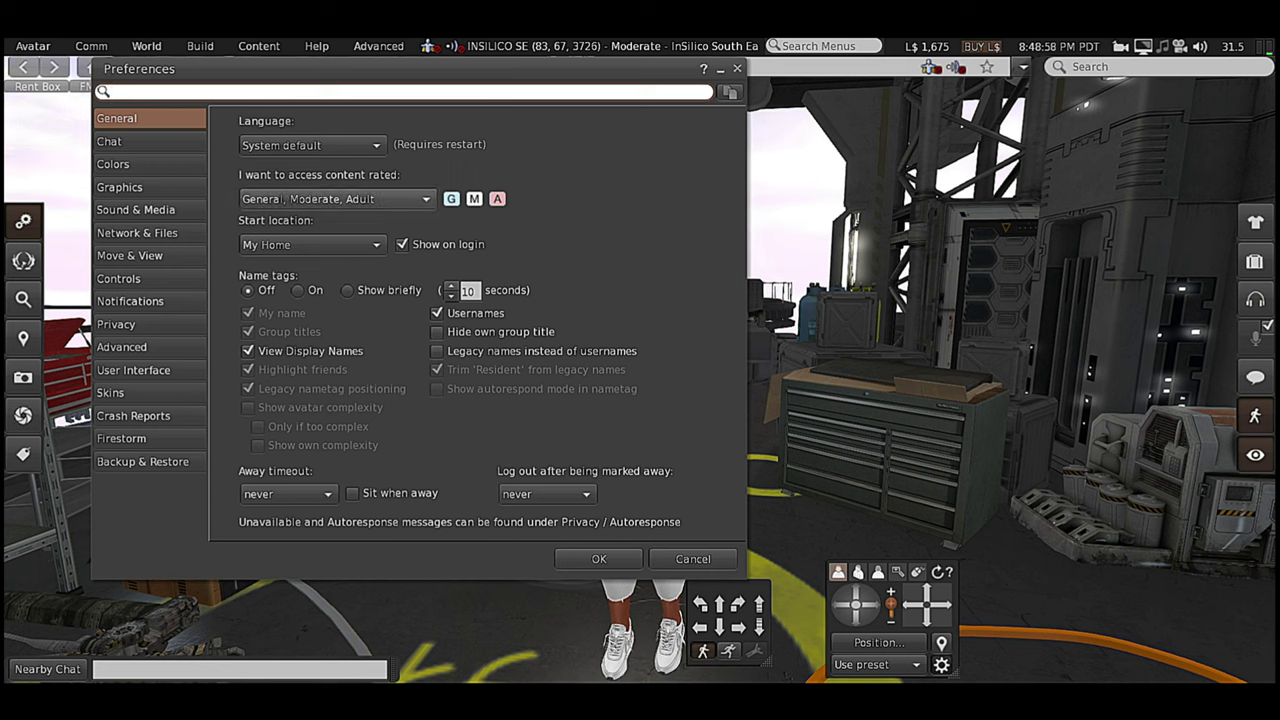
pyautogui.click(335, 198)
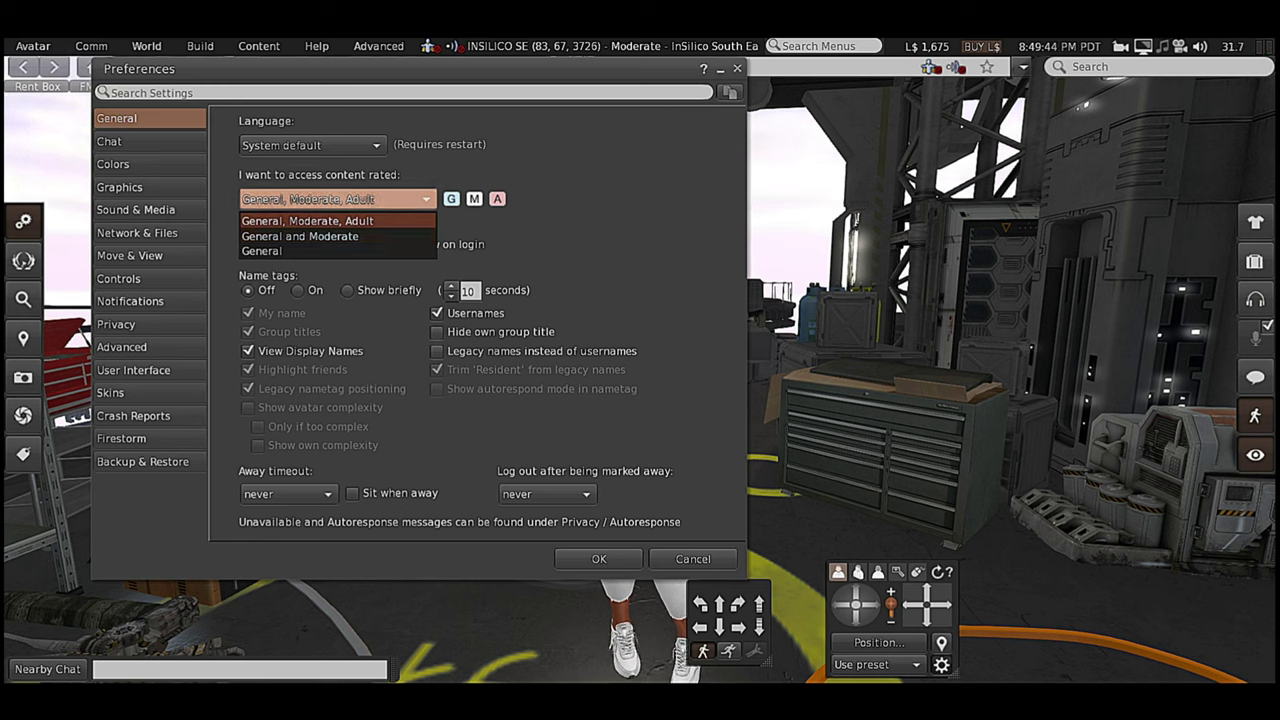
pyautogui.click(300, 236)
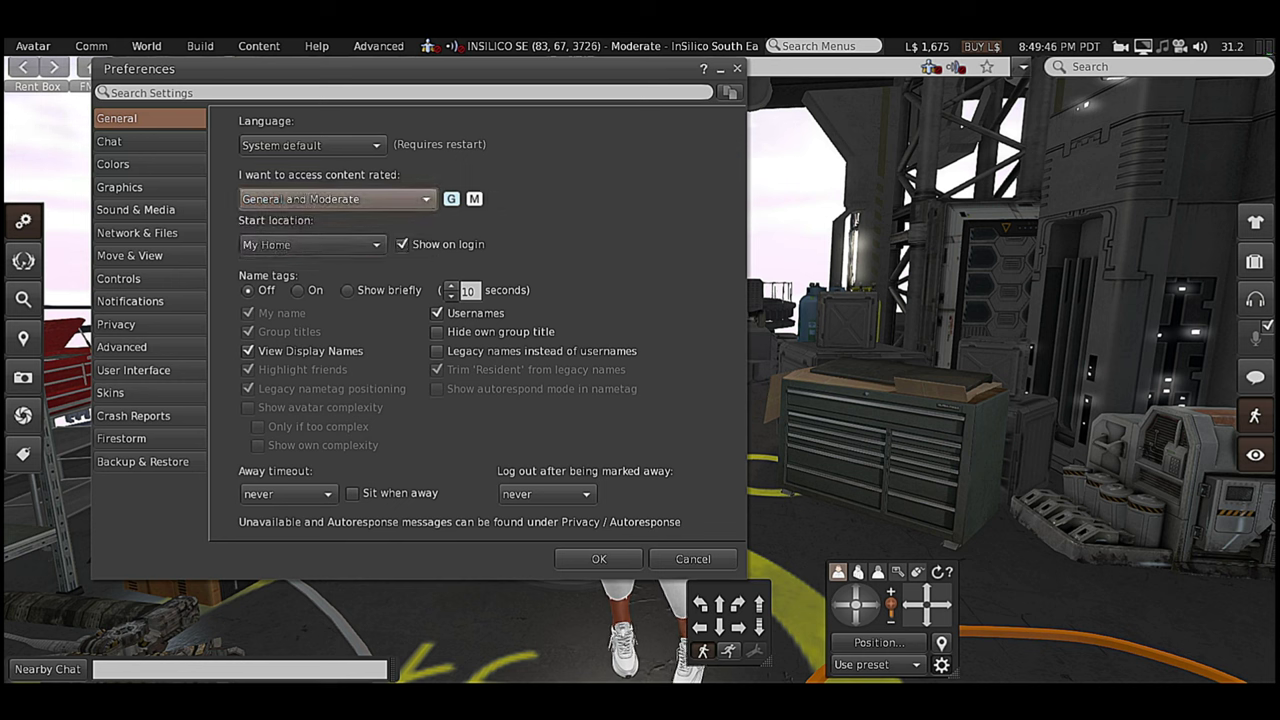
pyautogui.click(337, 199)
pyautogui.click(300, 219)
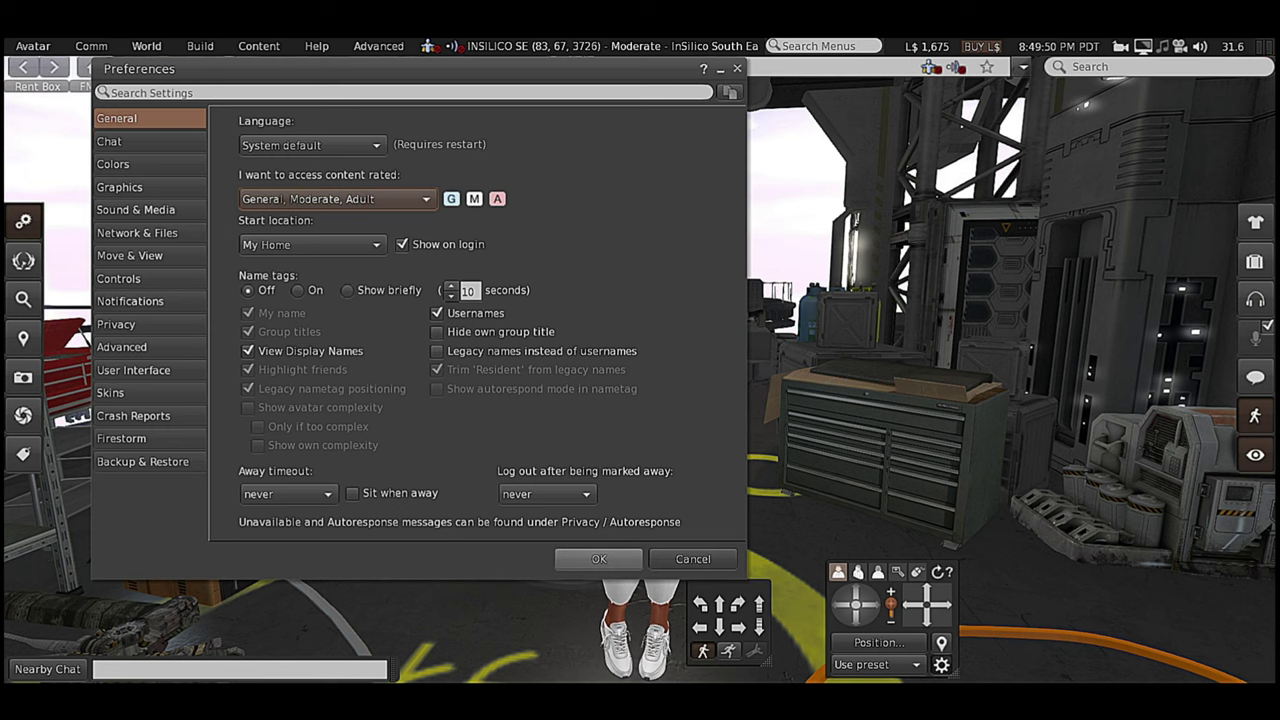
pyautogui.press('Return')
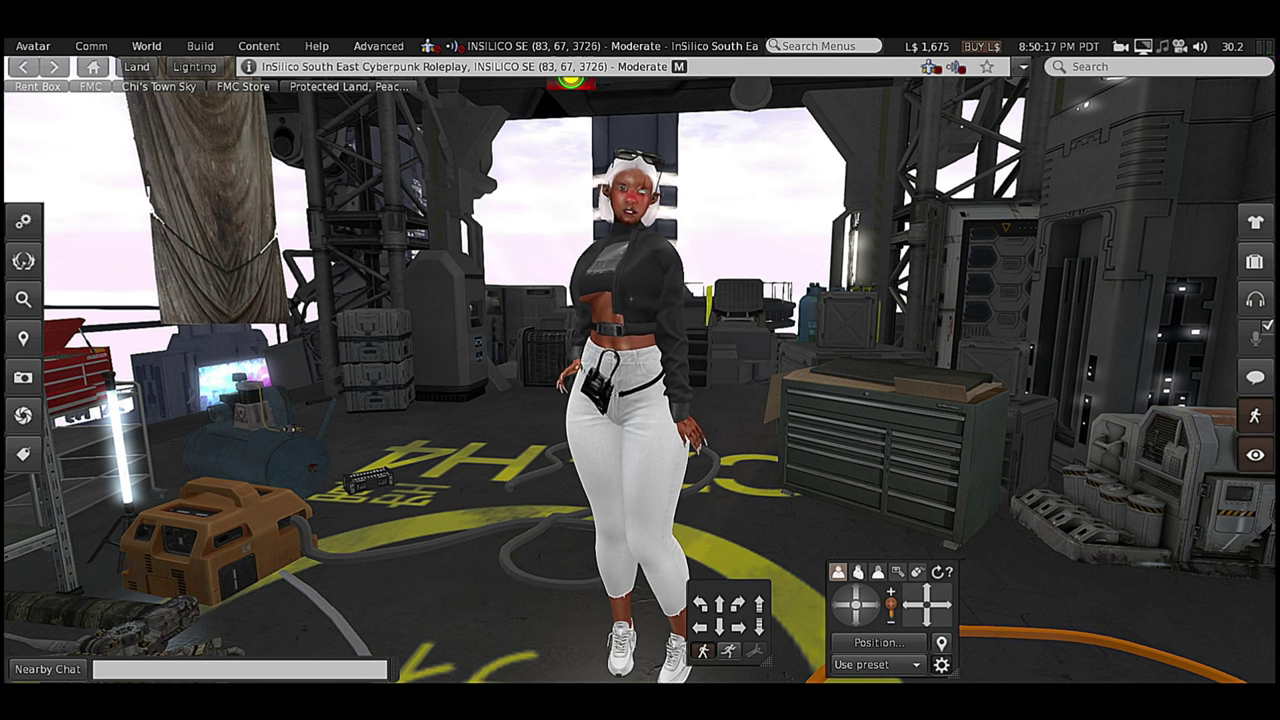
# Search the web listings for park within Destination Guide and Places, and briefly check the content rating in the preferences
pyautogui.click(1073, 66)
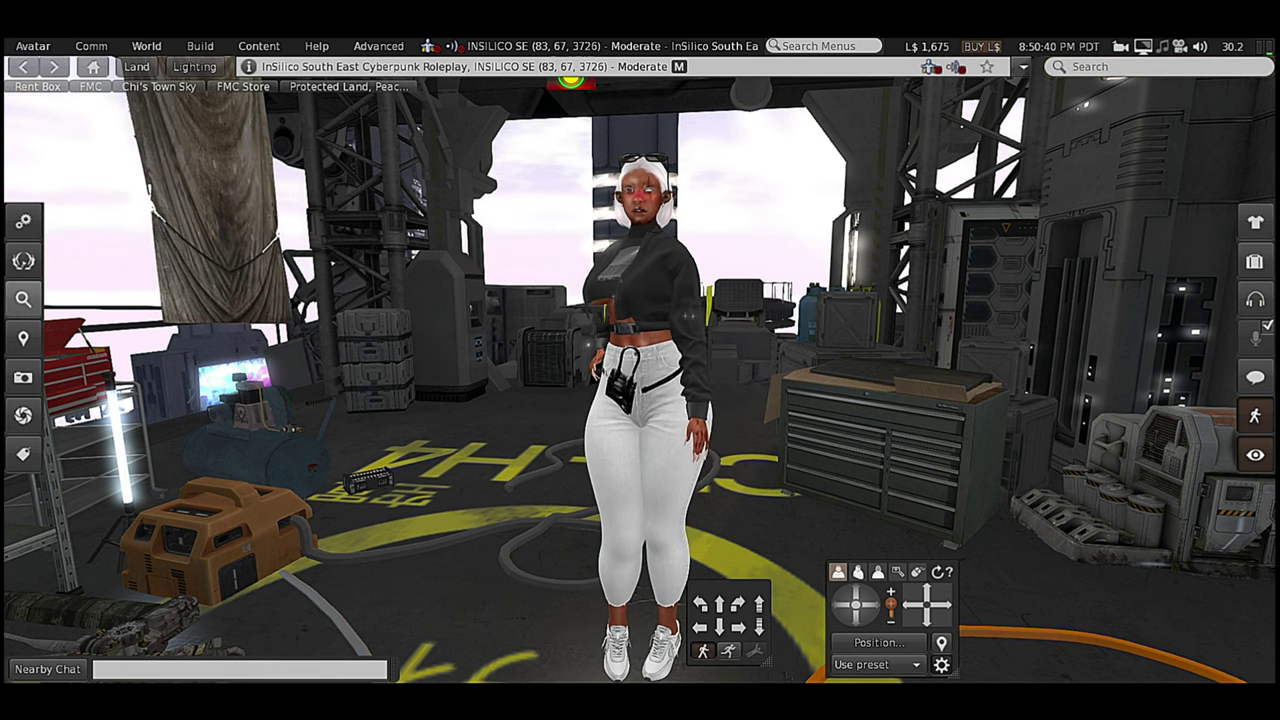
pyautogui.click(23, 298)
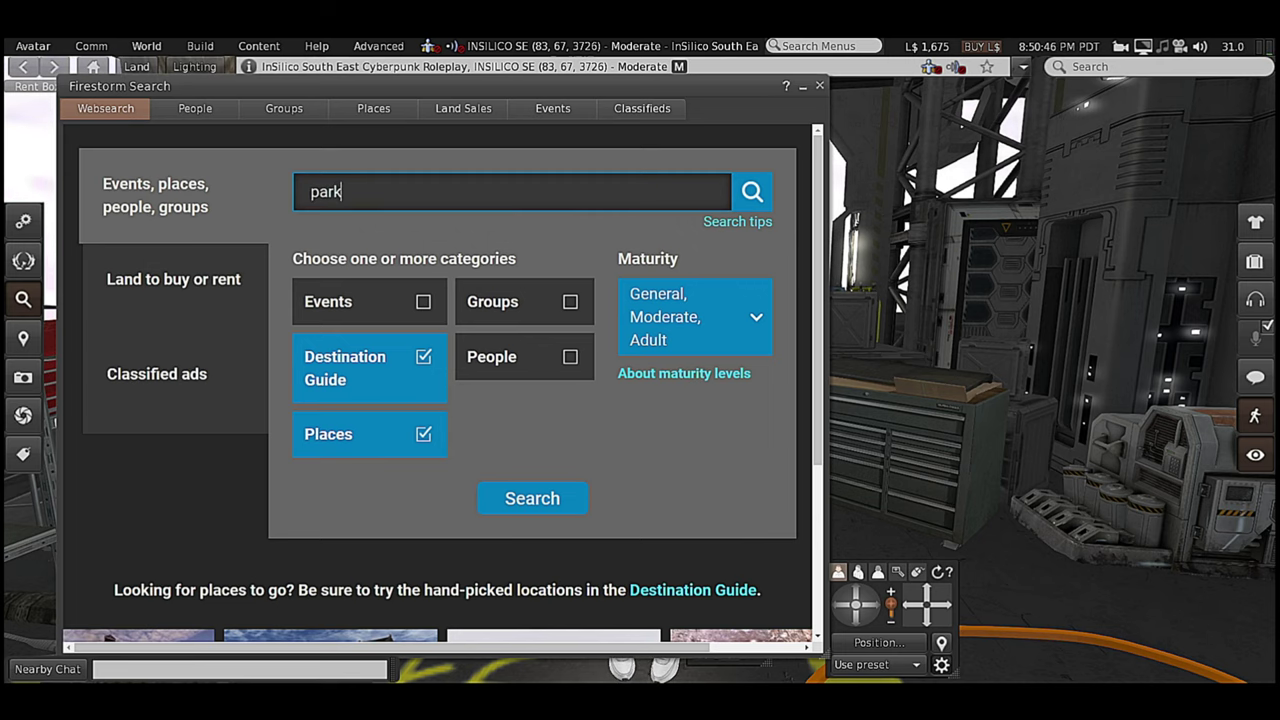
pyautogui.press('Return')
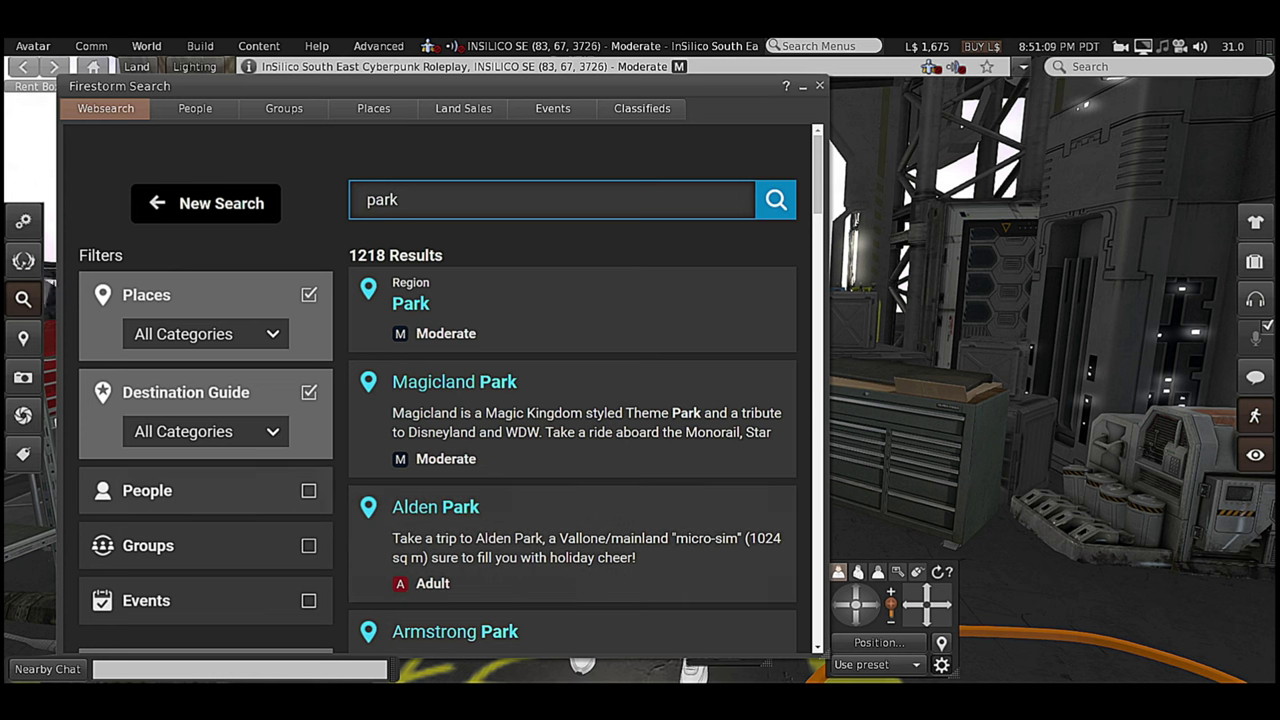
pyautogui.click(23, 221)
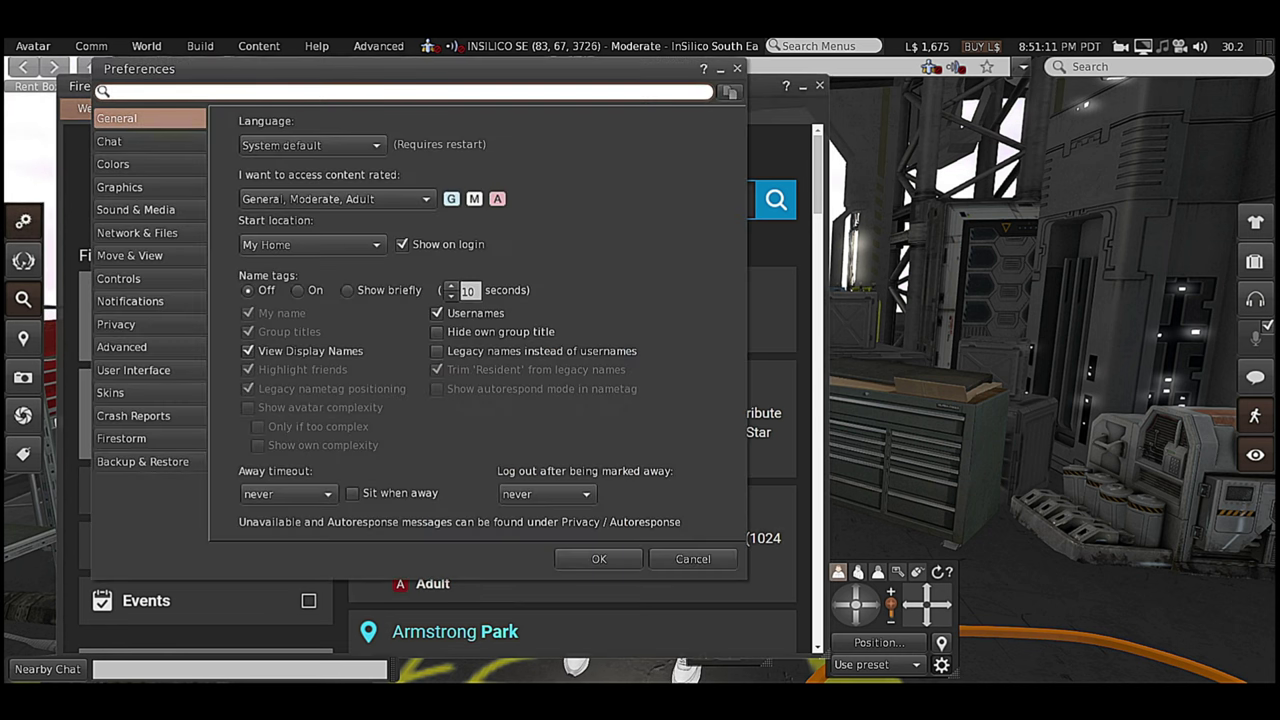
pyautogui.click(693, 559)
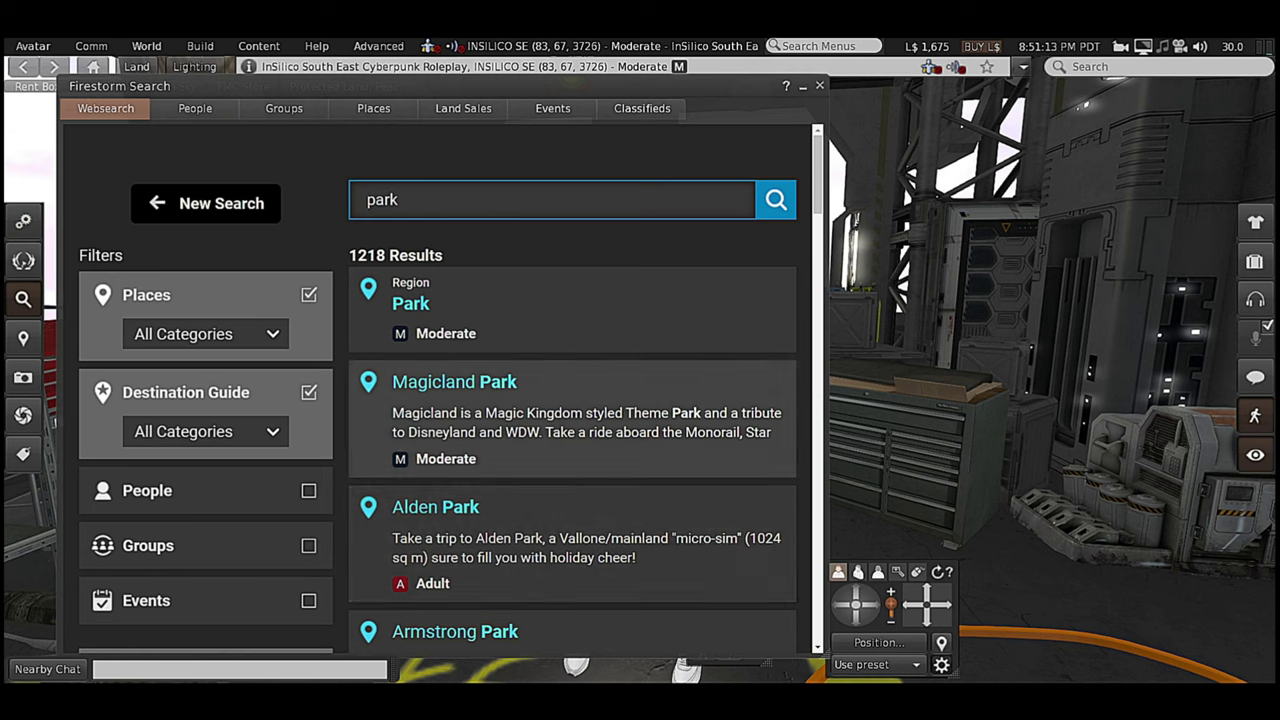
# Copy the term park from the web search and run the same search among the places
pyautogui.moveTo(402, 199); pyautogui.dragTo(364, 199)
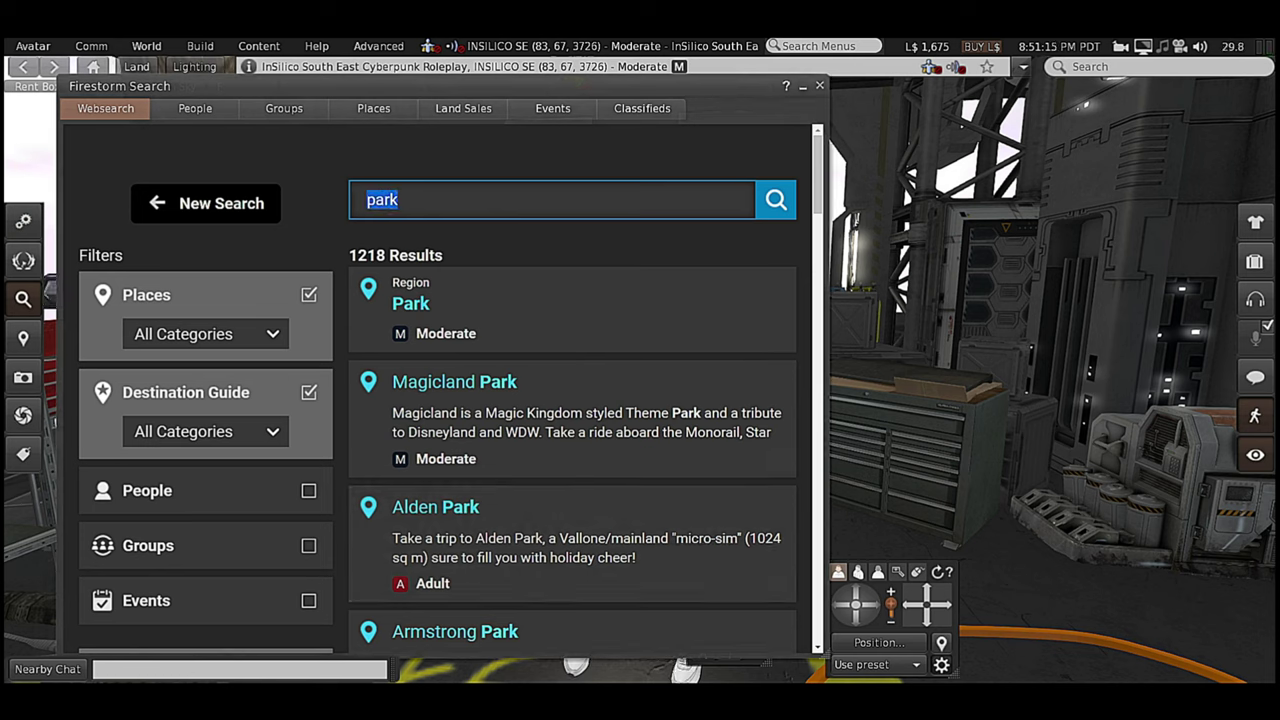
pyautogui.rightClick(388, 200)
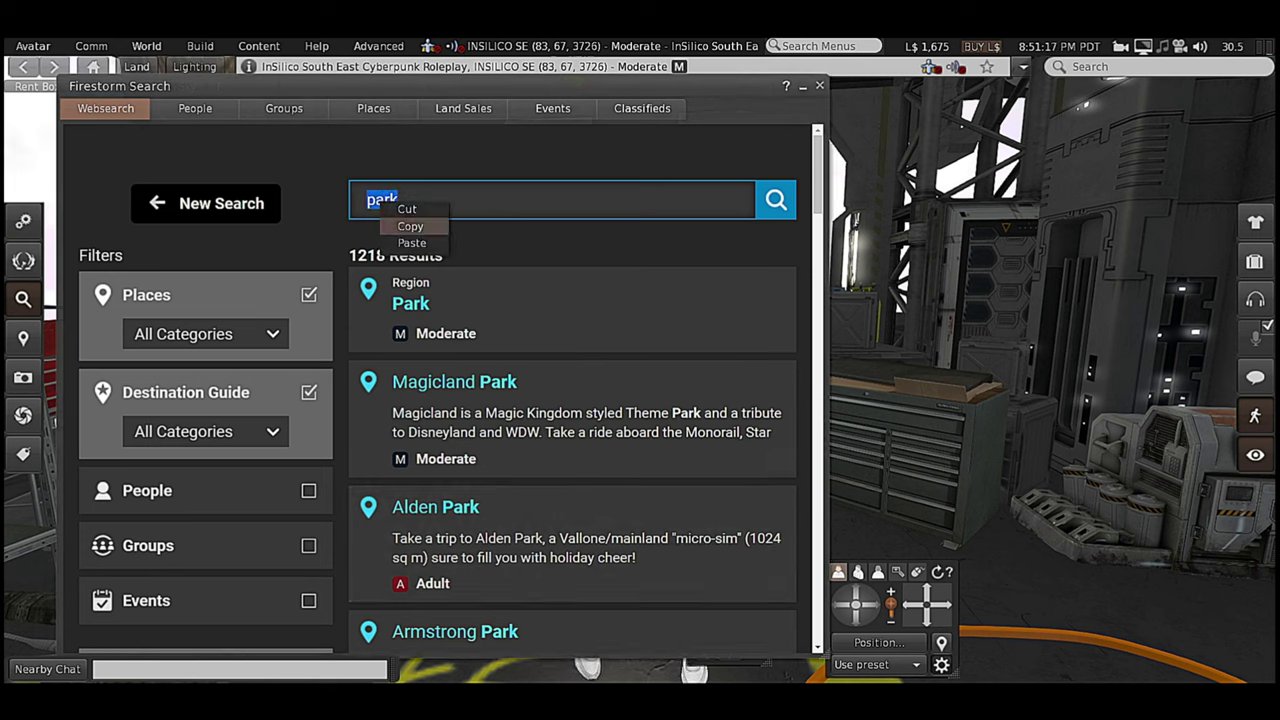
pyautogui.click(409, 226)
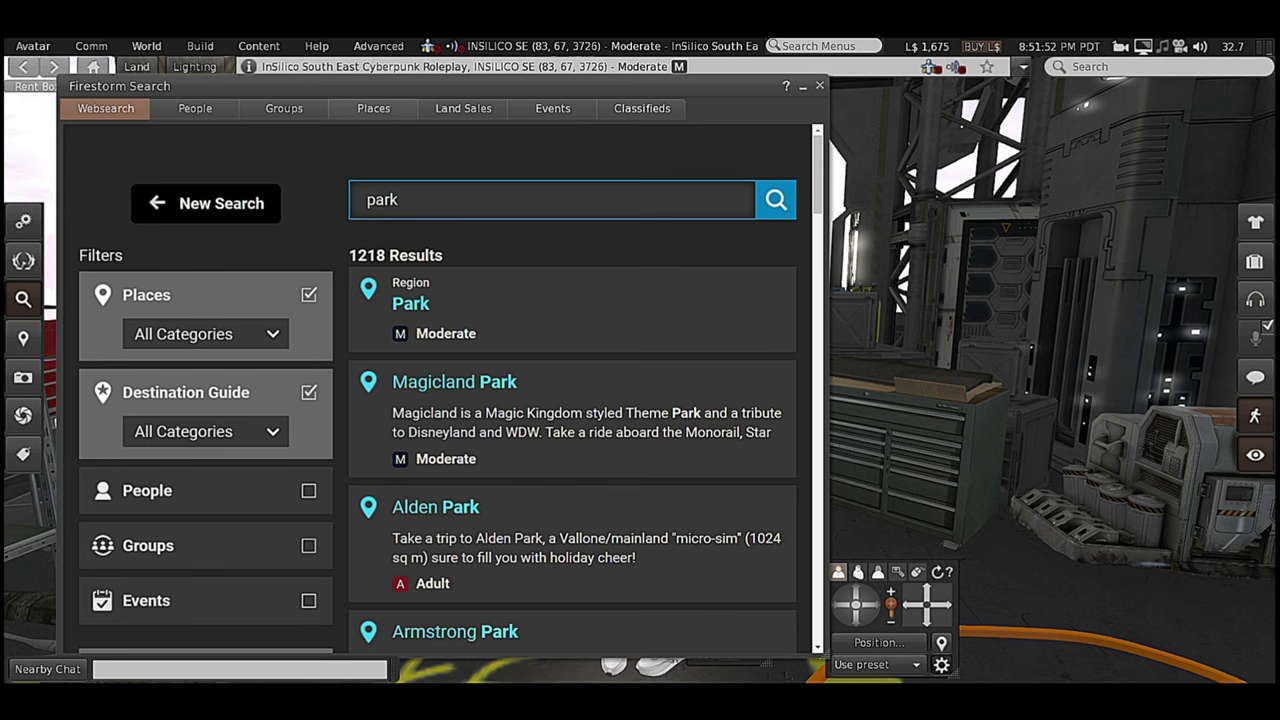
pyautogui.click(373, 108)
pyautogui.rightClick(160, 164)
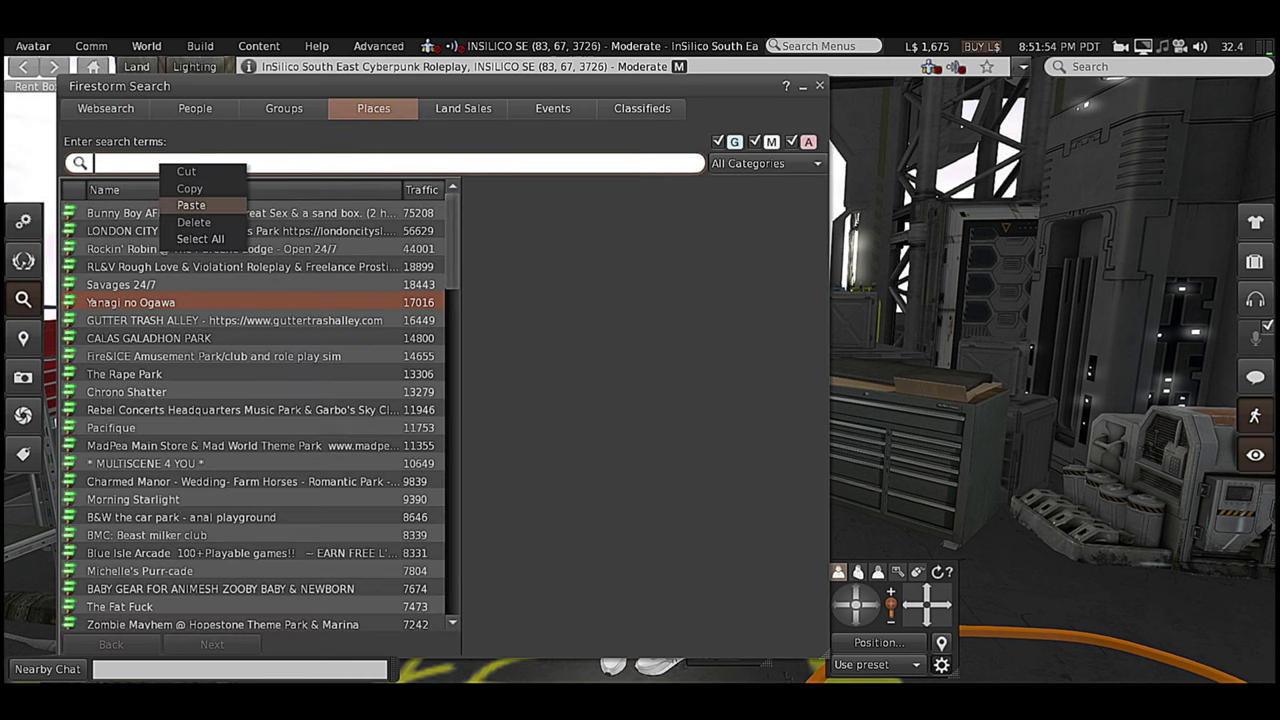
pyautogui.click(191, 205)
pyautogui.press('Return')
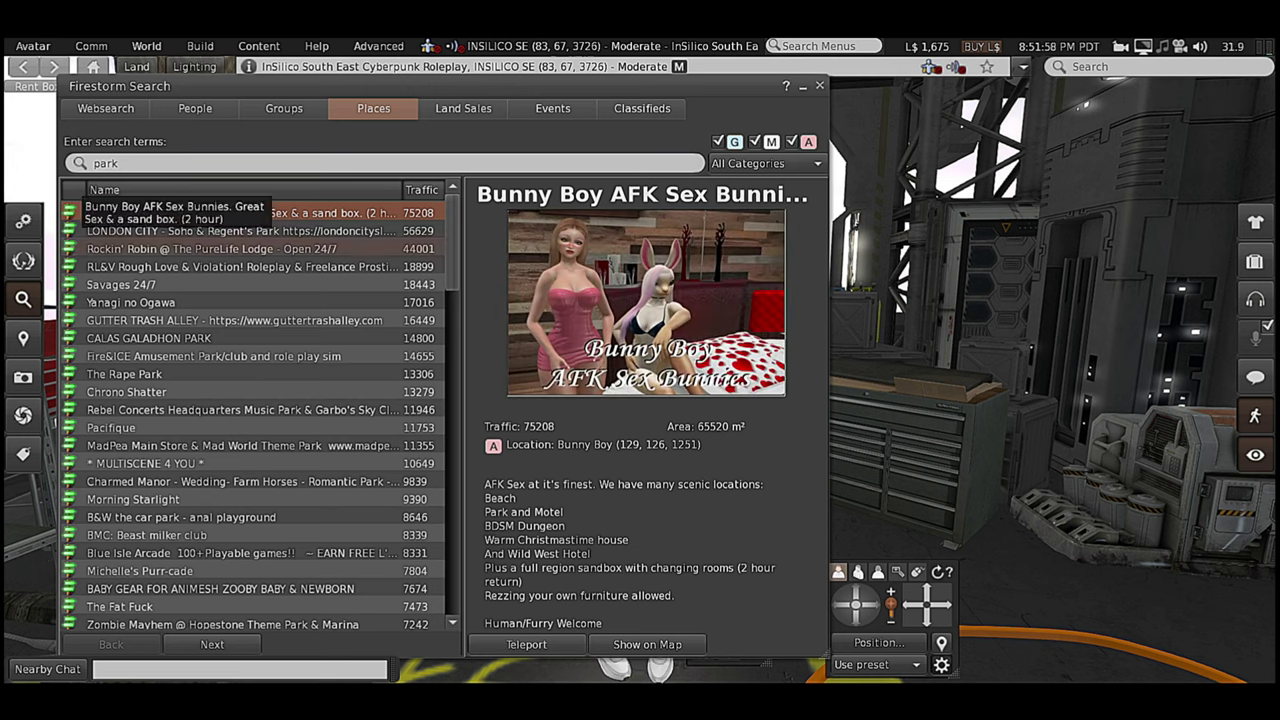
# Teleport the avatar to LONDON CITY - Soho & Regent's Park and acknowledge the London City conduct notice
pyautogui.click(240, 230)
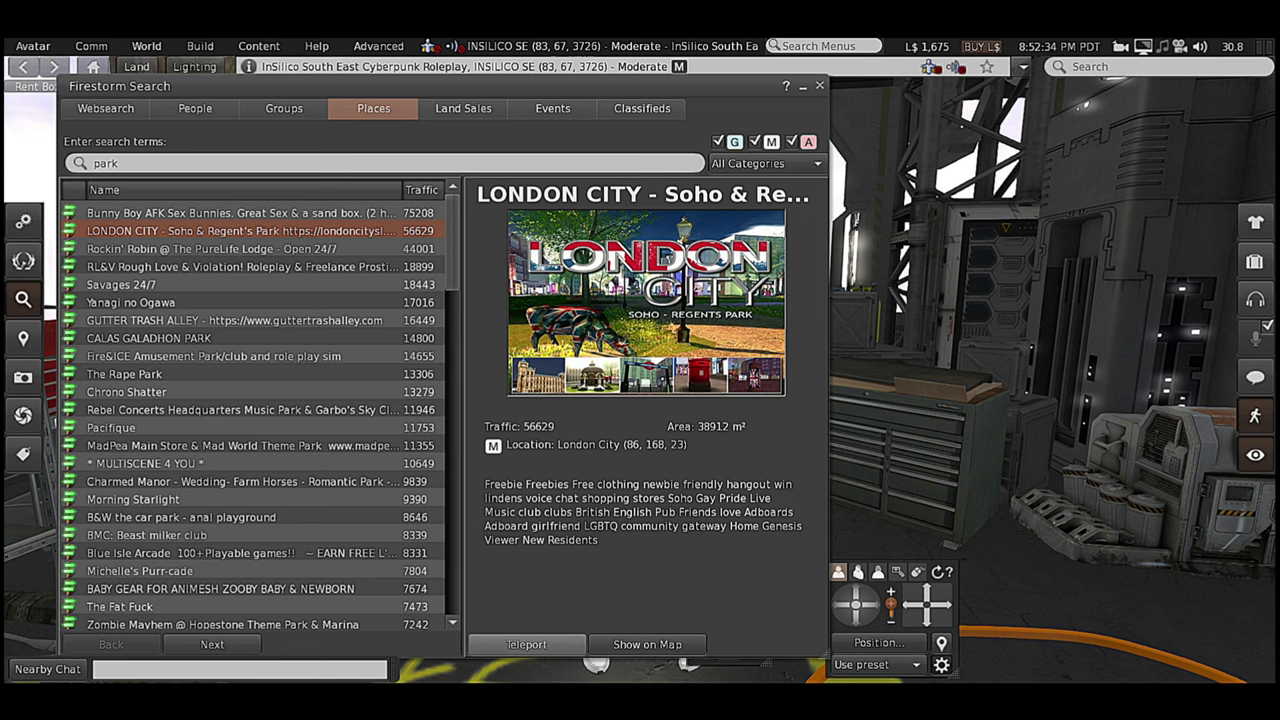
pyautogui.click(508, 644)
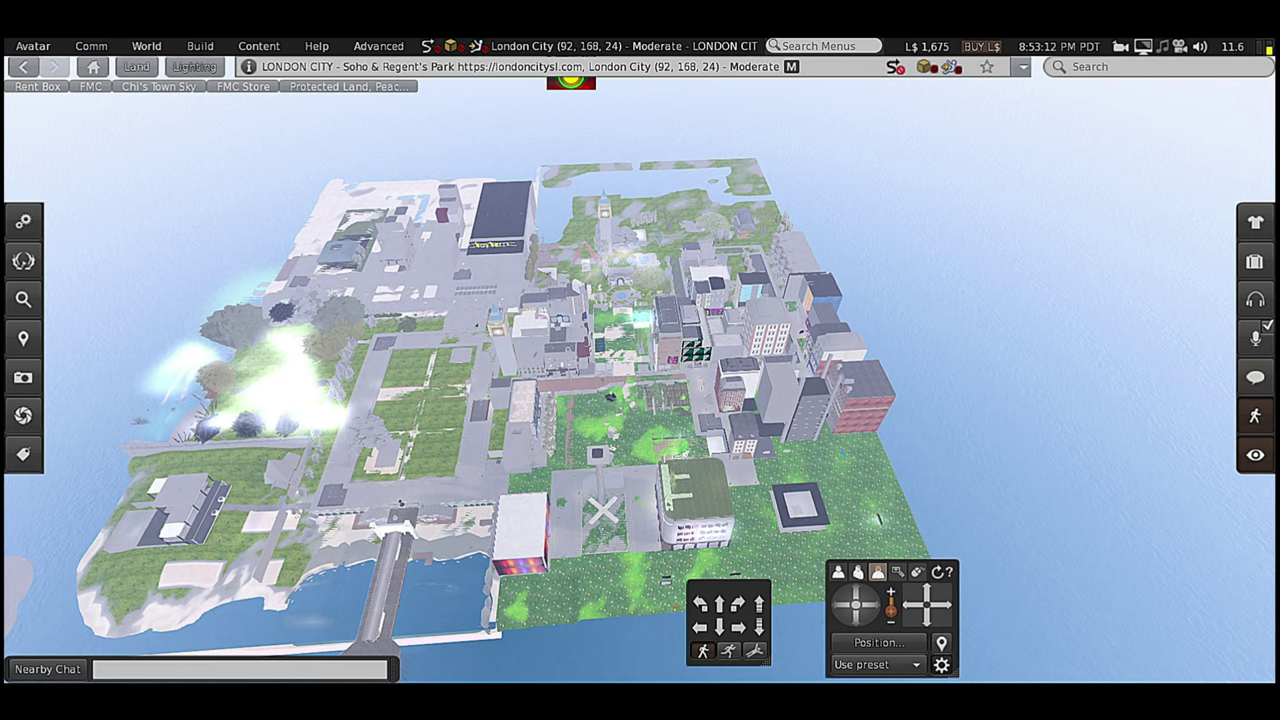
pyautogui.scroll(2, 640, 360)
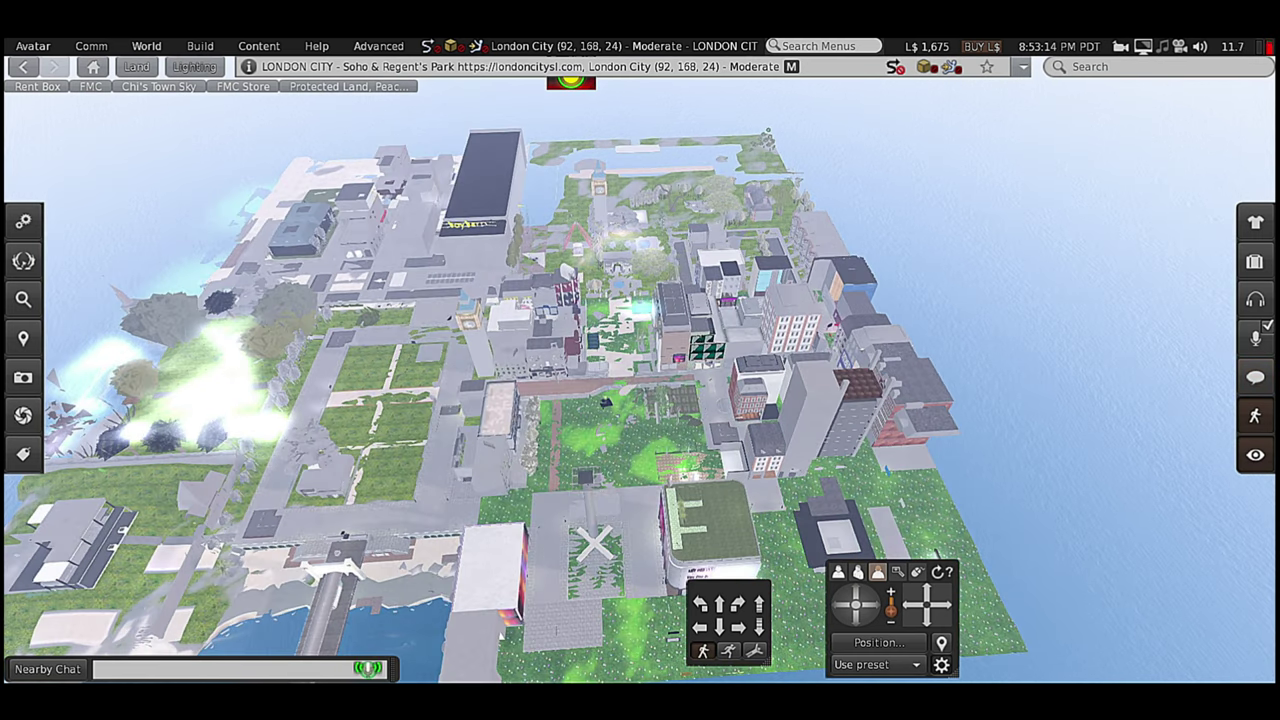
pyautogui.scroll(-1, 640, 360)
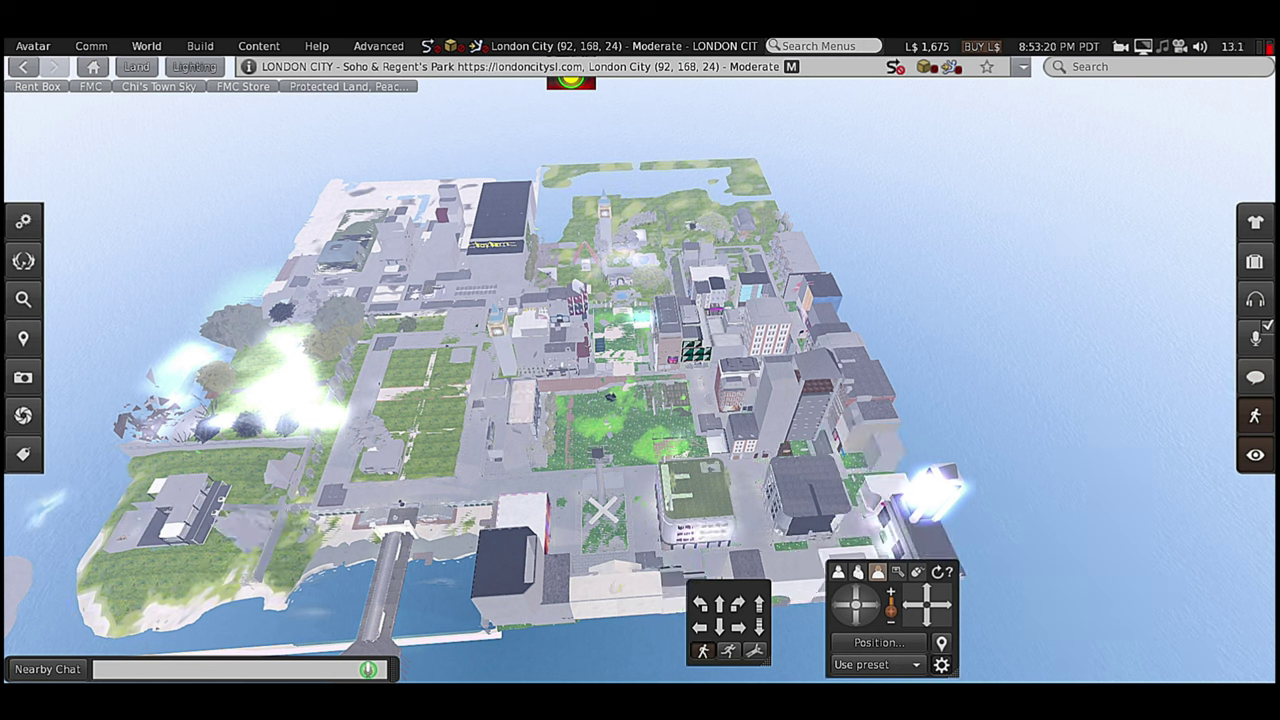
pyautogui.click(1255, 377)
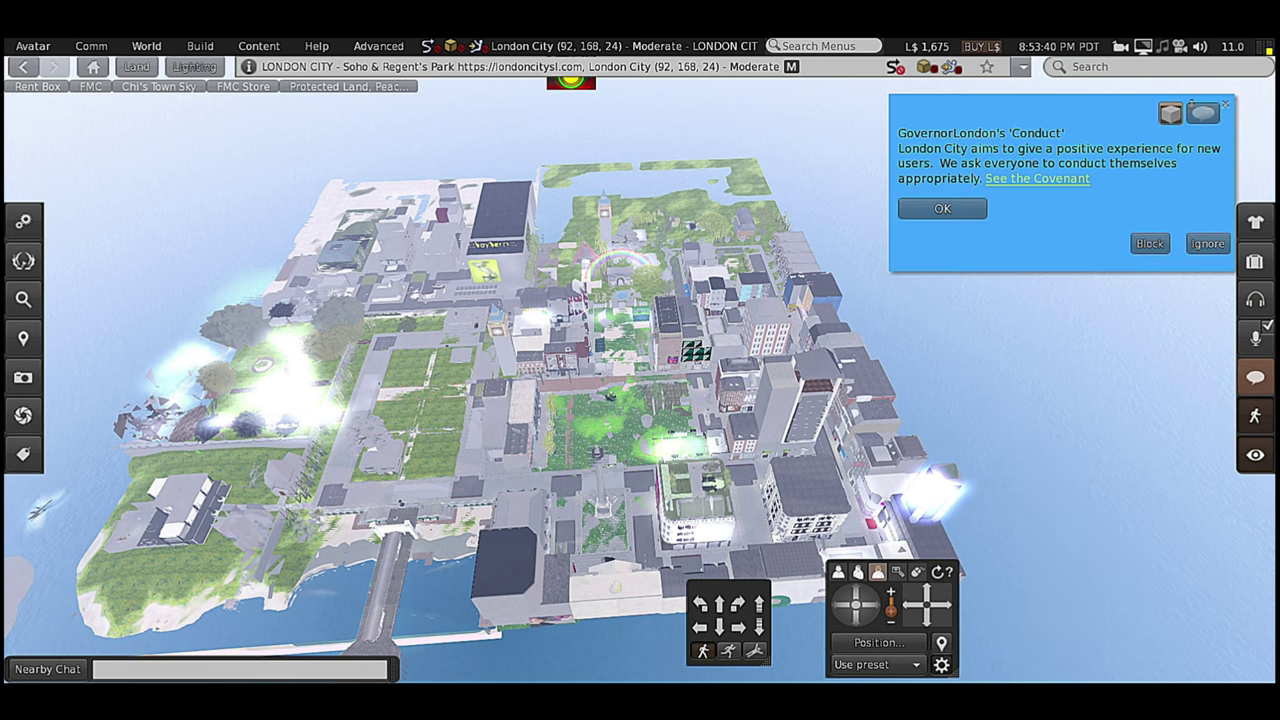
pyautogui.click(942, 208)
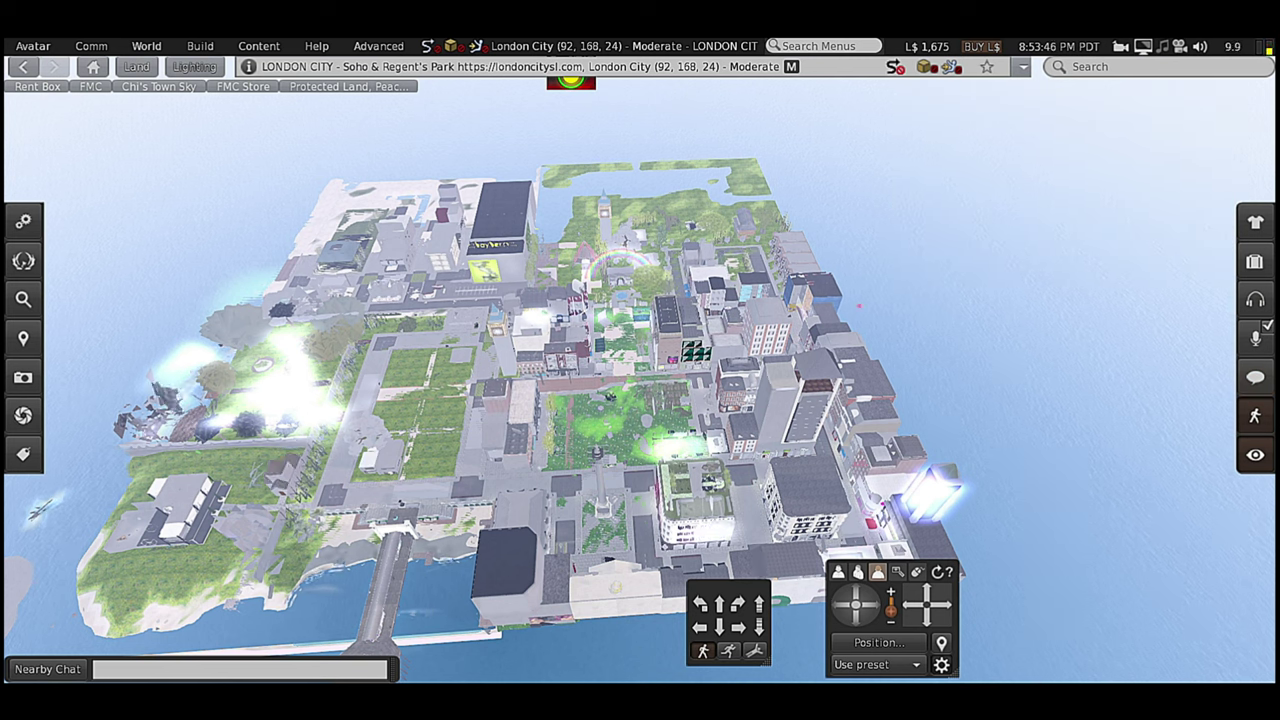
# Reset the camera to behind the avatar and orbit it around to a side view on the street
pyautogui.scroll(-2, 640, 400)
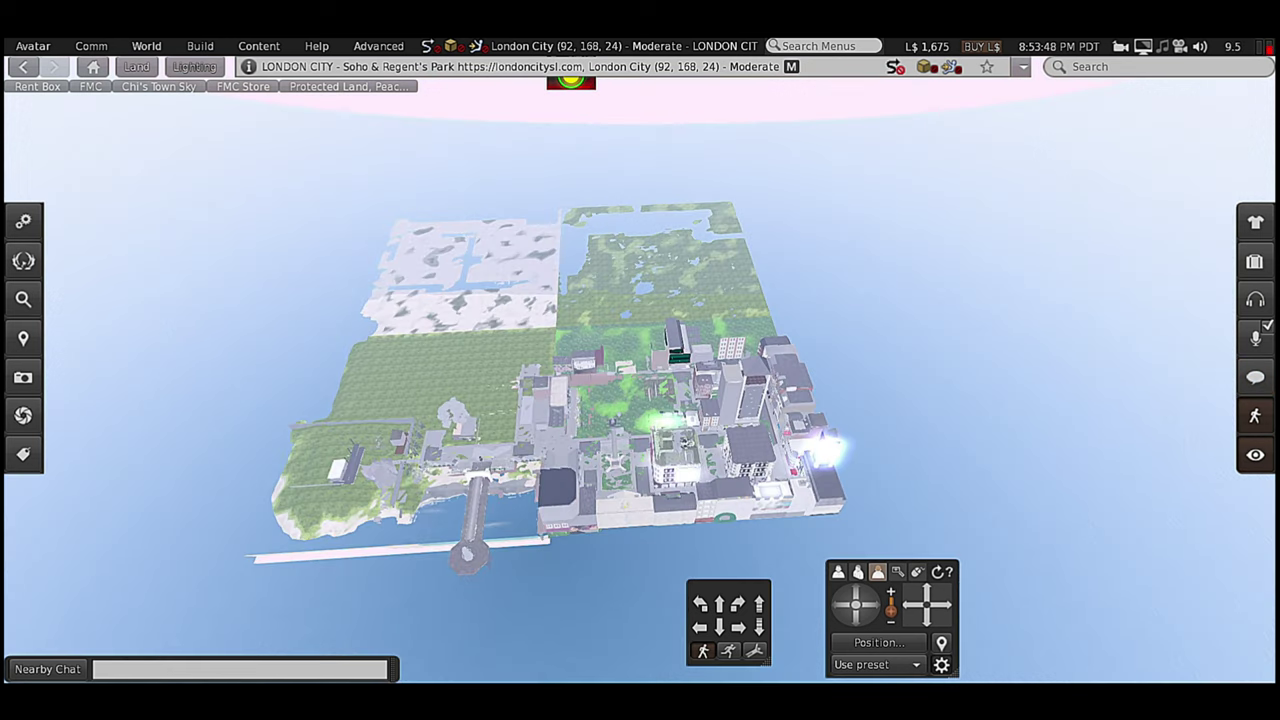
pyautogui.scroll(1, 640, 400)
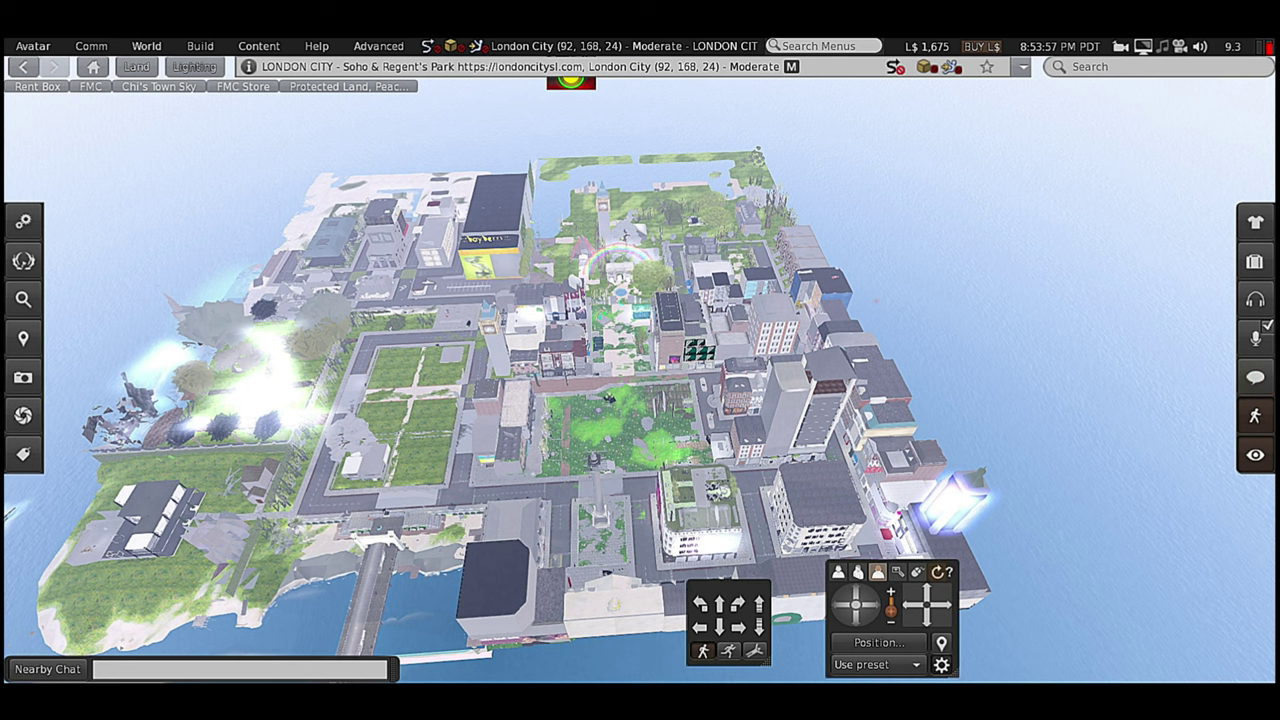
pyautogui.click(940, 573)
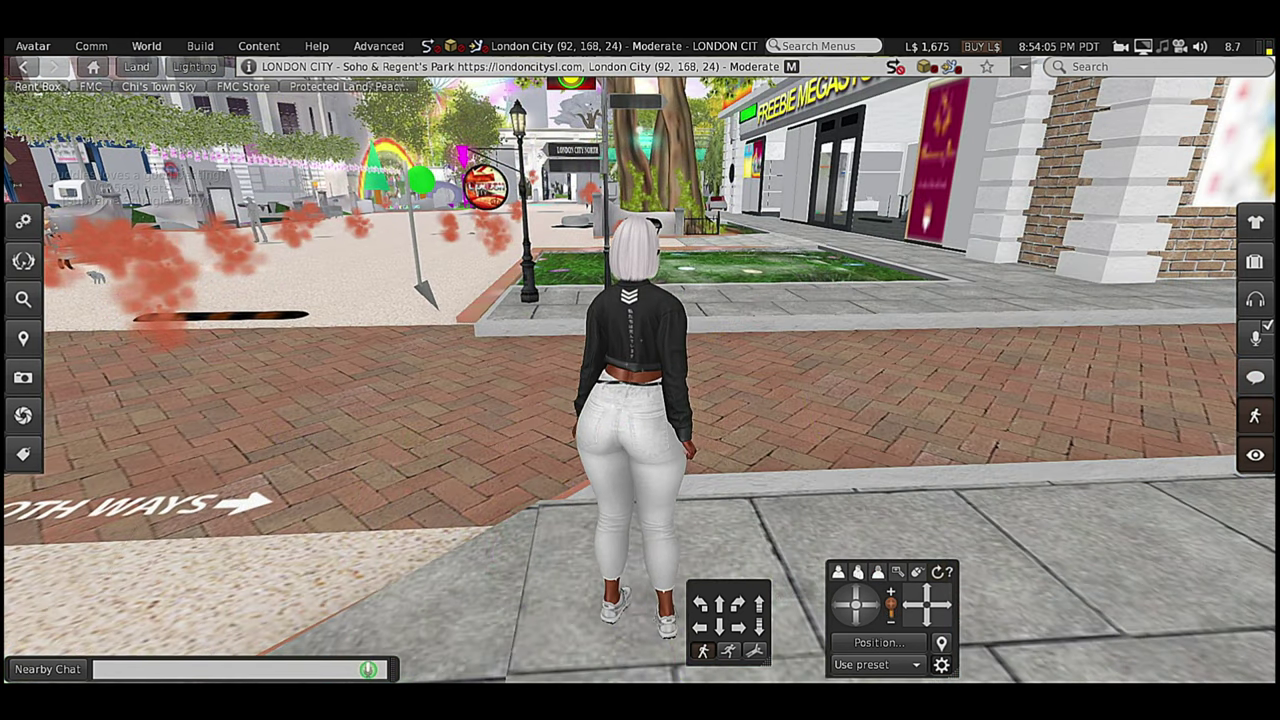
pyautogui.click(870, 604)
pyautogui.press('Left')
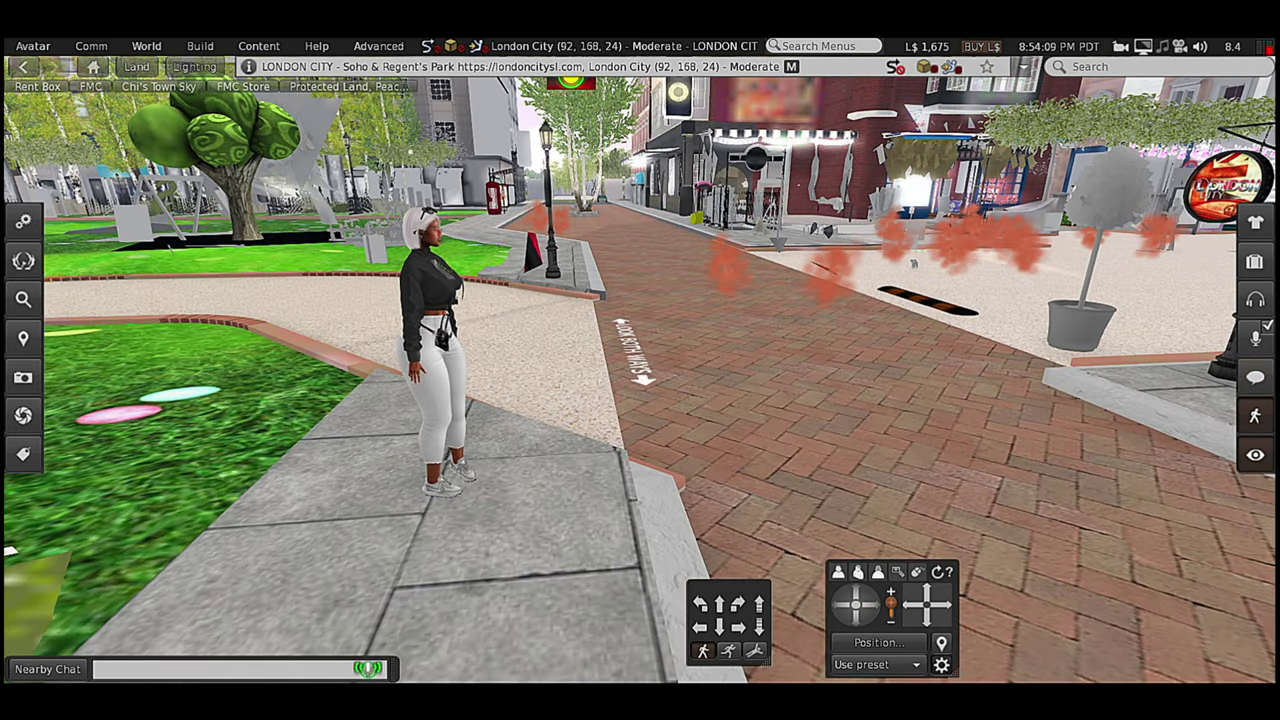
# Turn the avatar right and walk it off the pavement onto the London City road
pyautogui.press('Right')
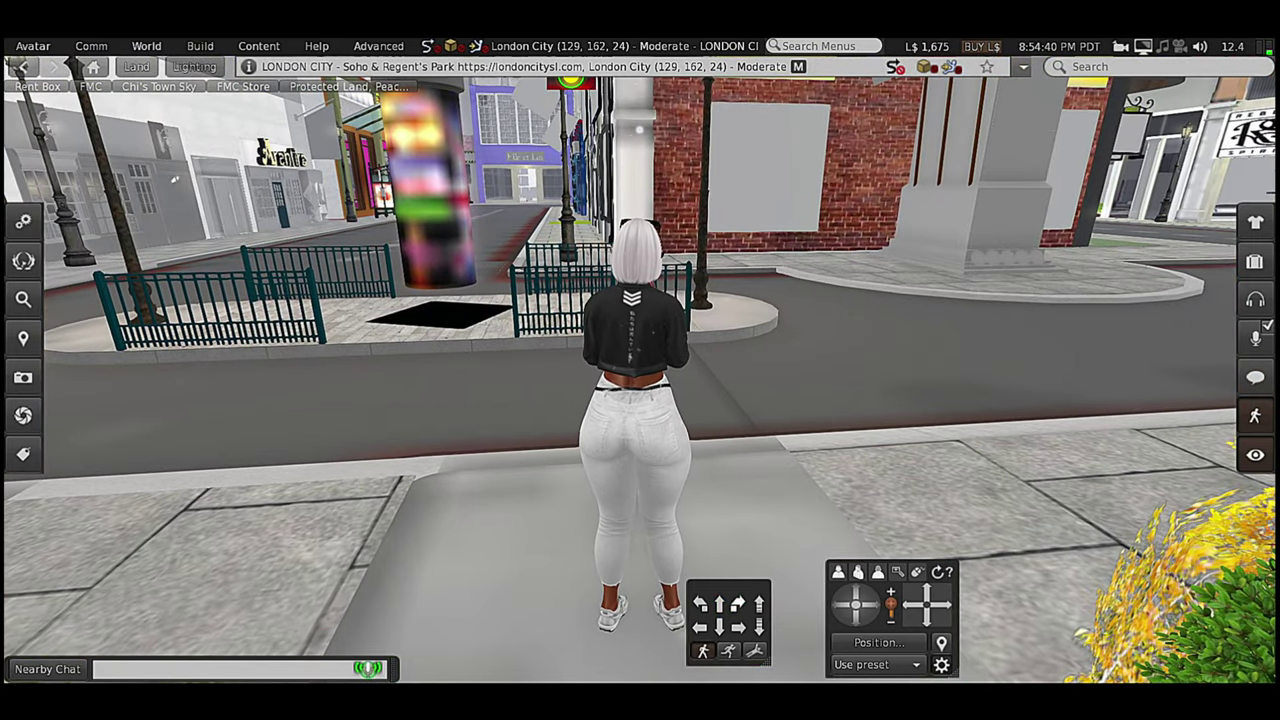
pyautogui.press('Right')
pyautogui.press('Up')
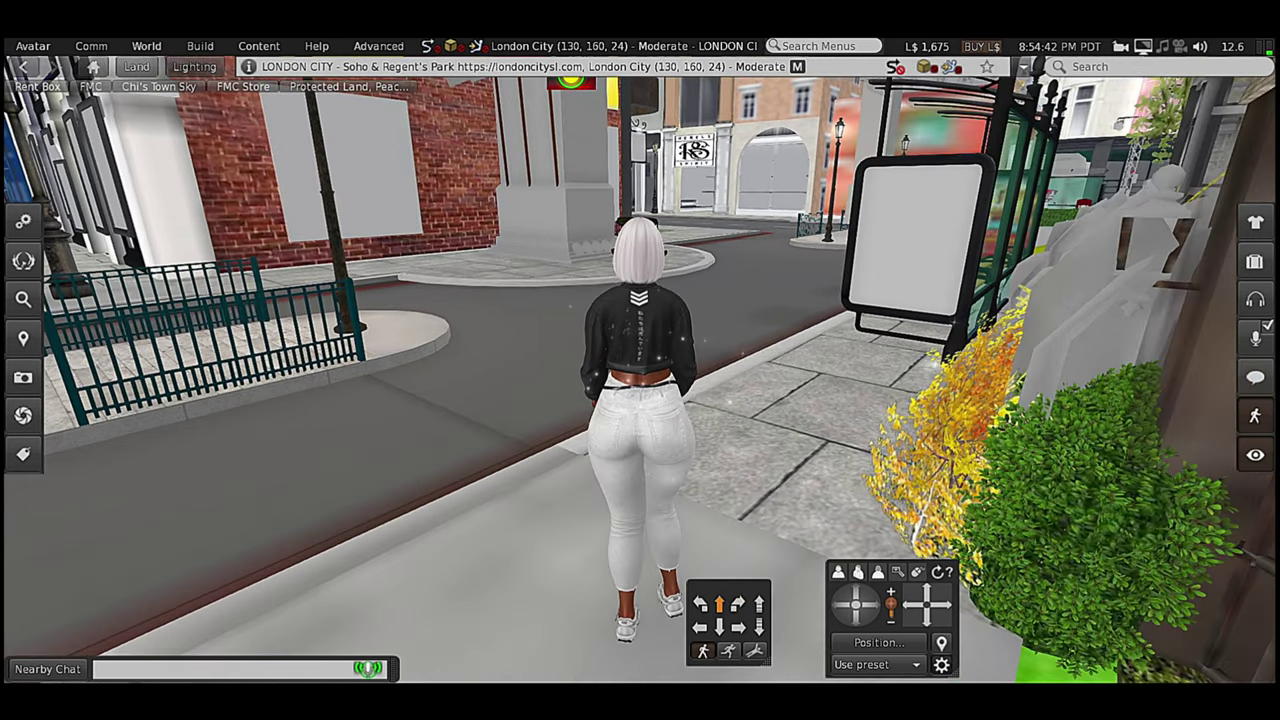
pyautogui.press('Right')
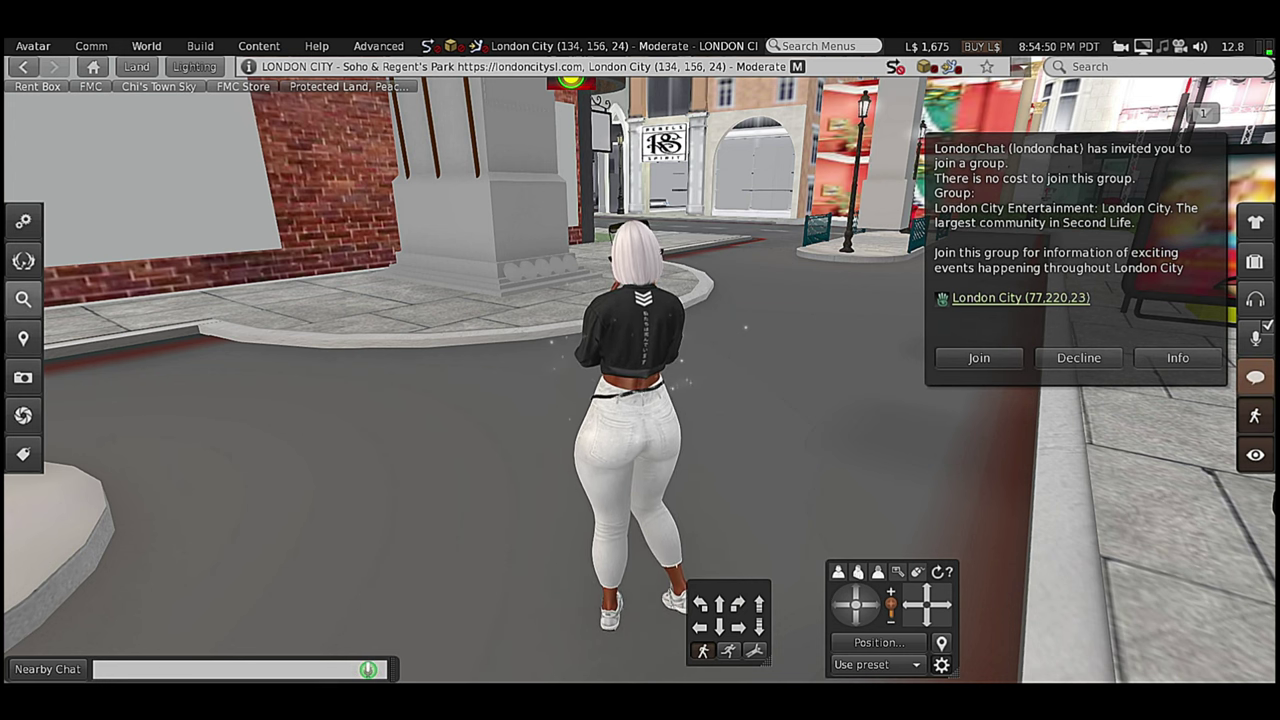
# Search the groups for dance, sort the list by members from largest to smallest, and close the search window
pyautogui.click(23, 298)
pyautogui.click(284, 108)
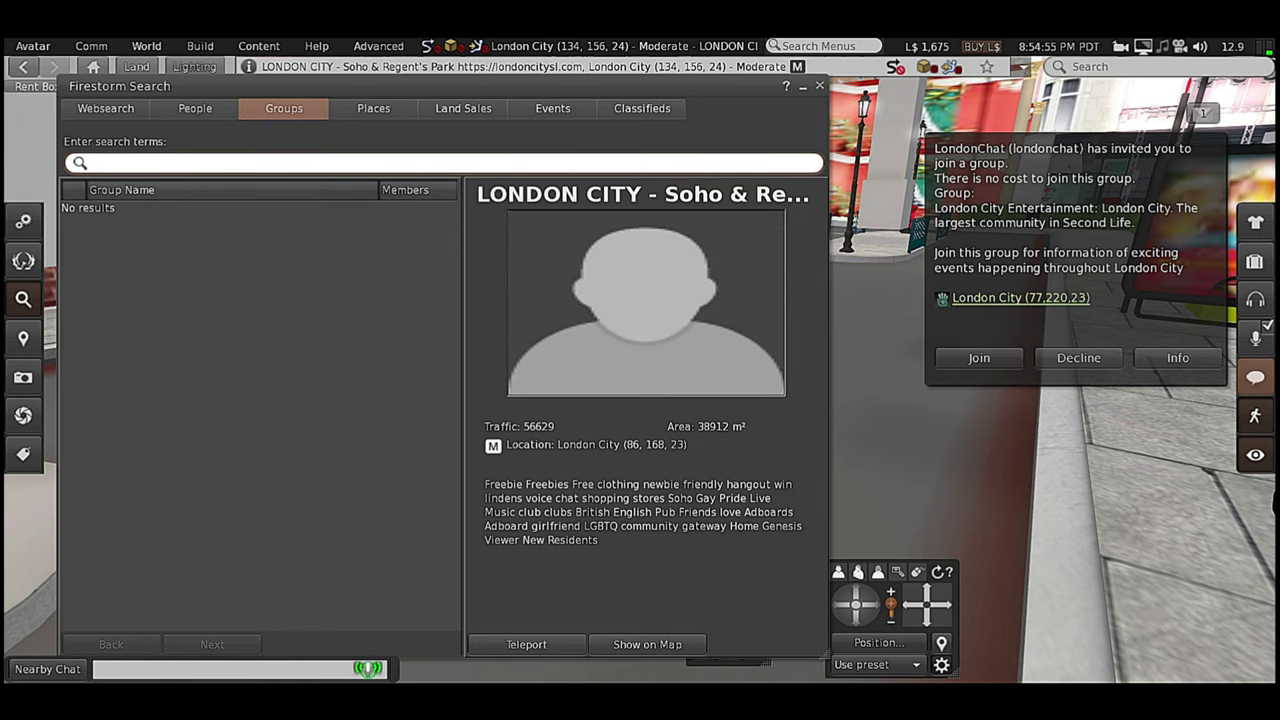
pyautogui.write('dance')
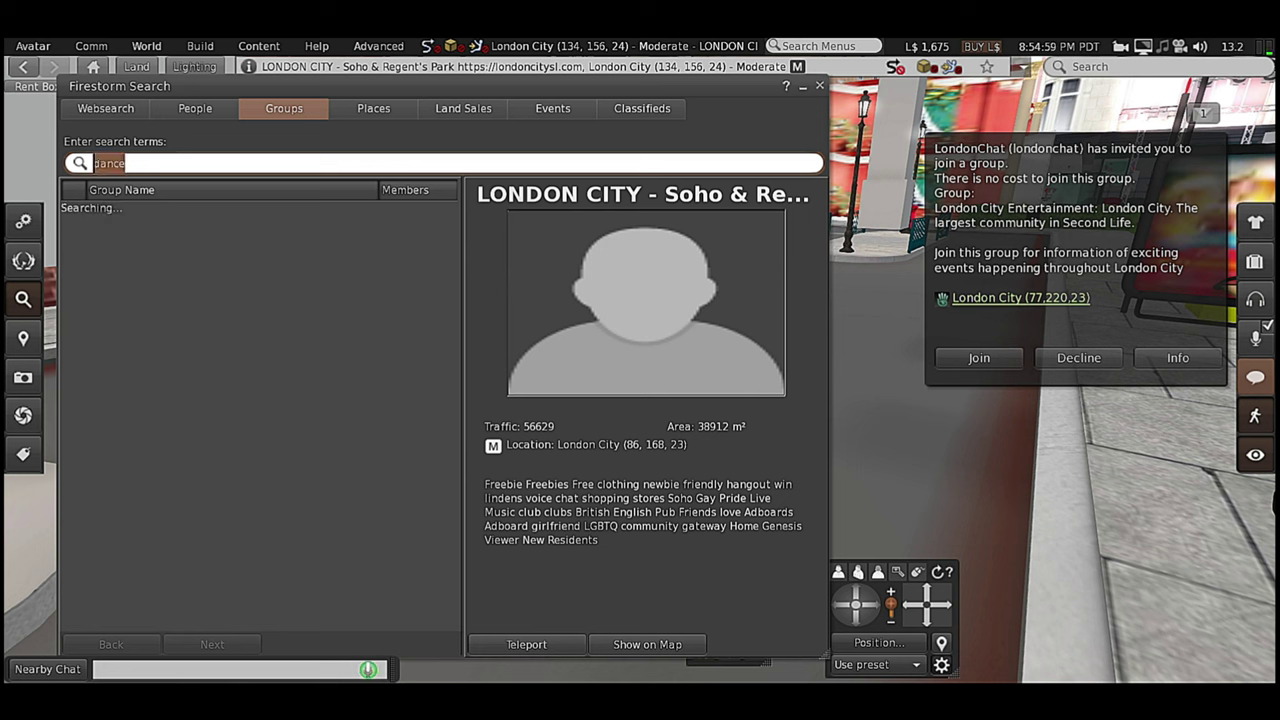
pyautogui.press('Return')
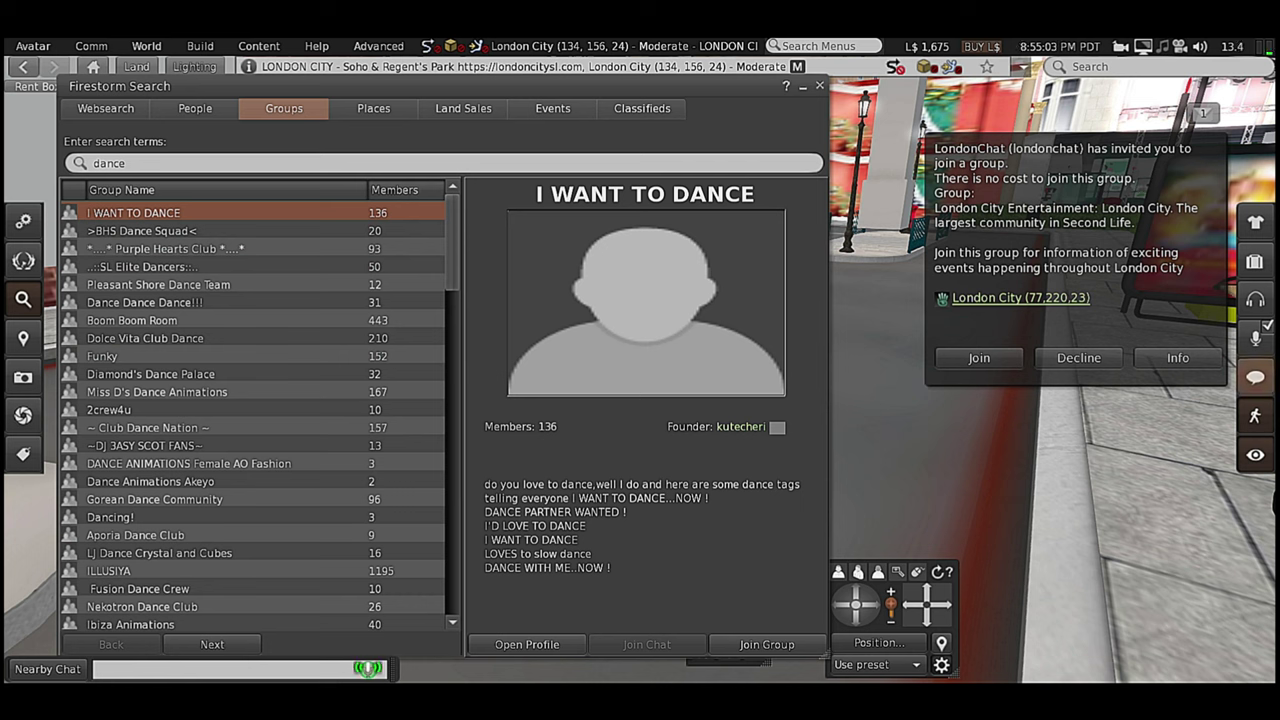
pyautogui.click(400, 189)
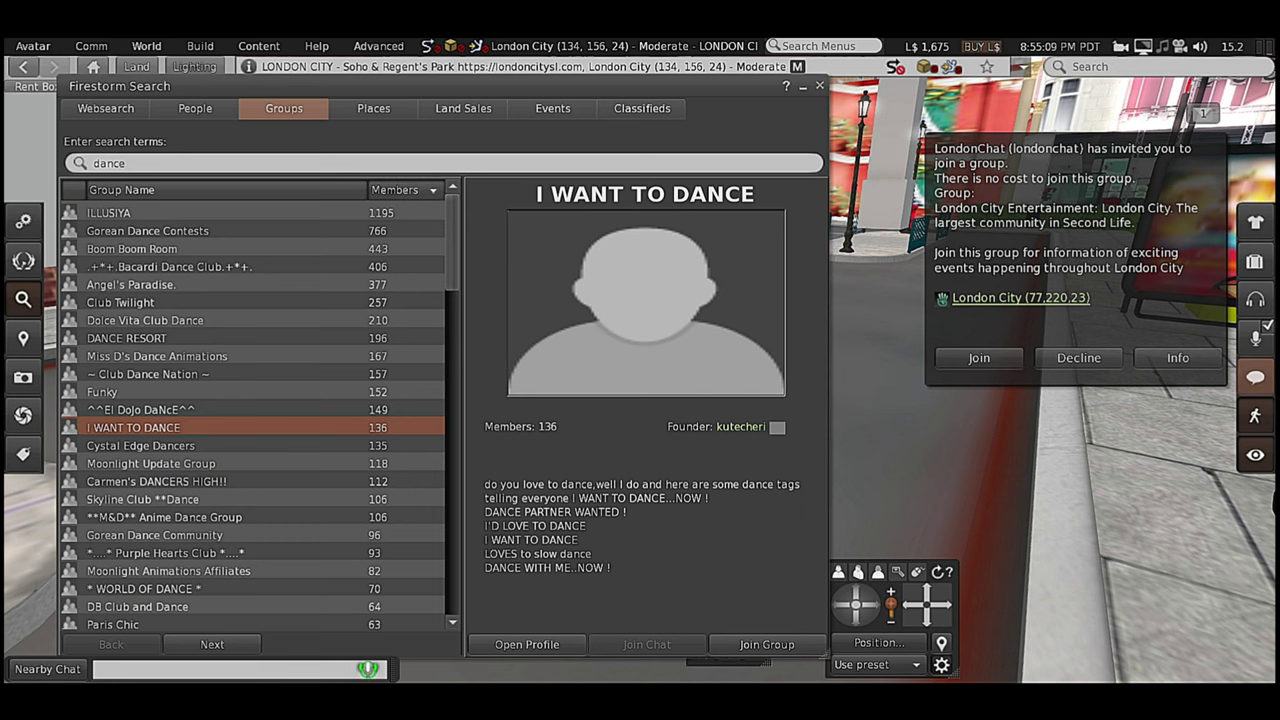
pyautogui.click(819, 85)
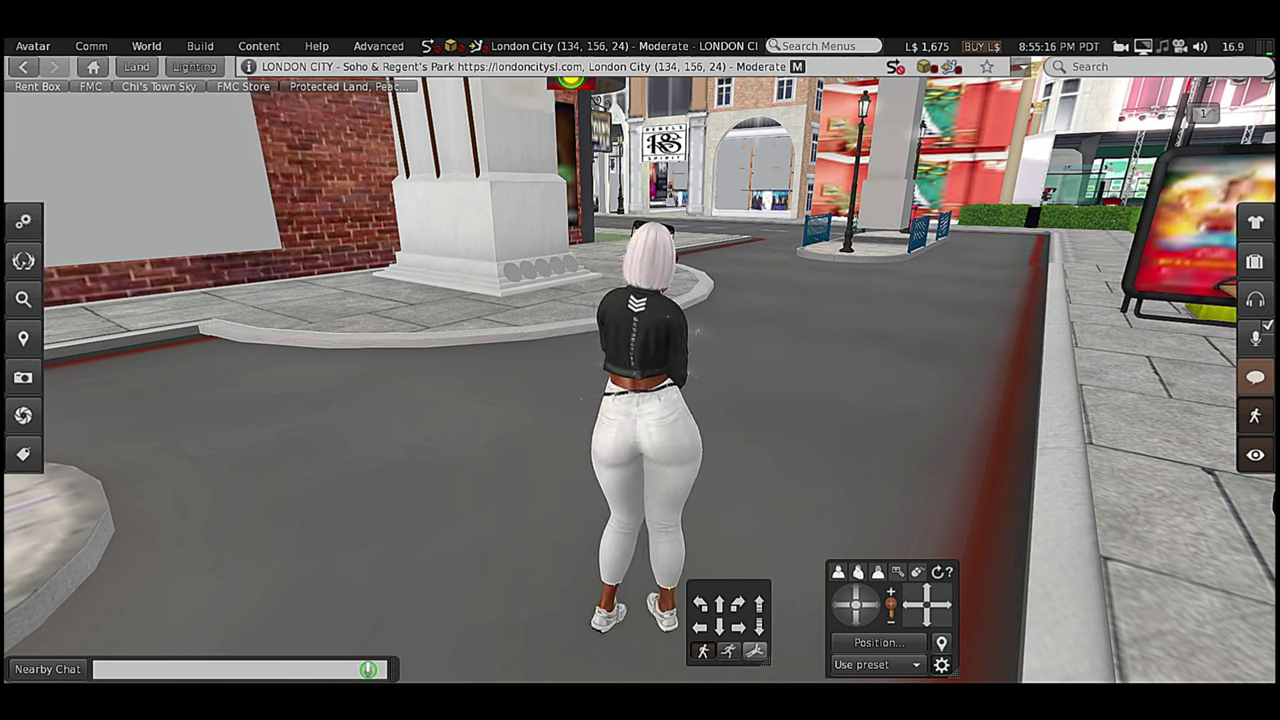
# Fly the avatar up off the road and steer it over the London City streets and above the rooftops
pyautogui.press('pageup')
pyautogui.press('Left')
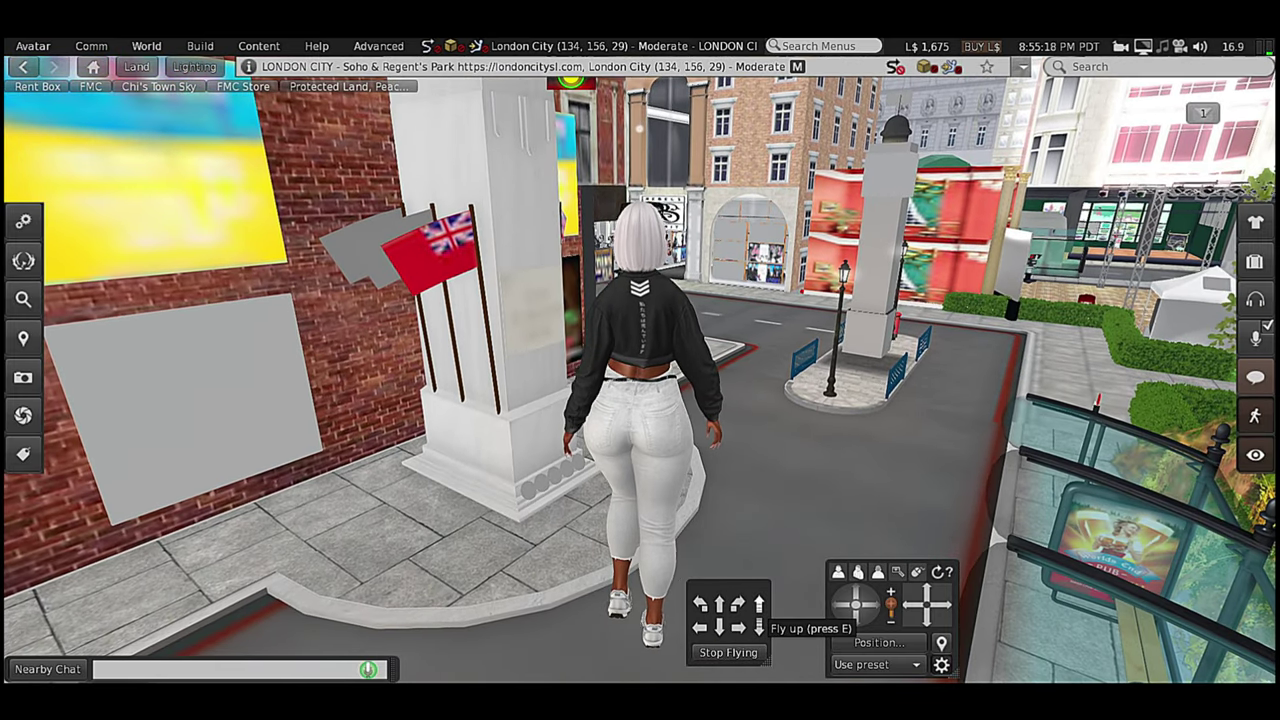
pyautogui.press('Right')
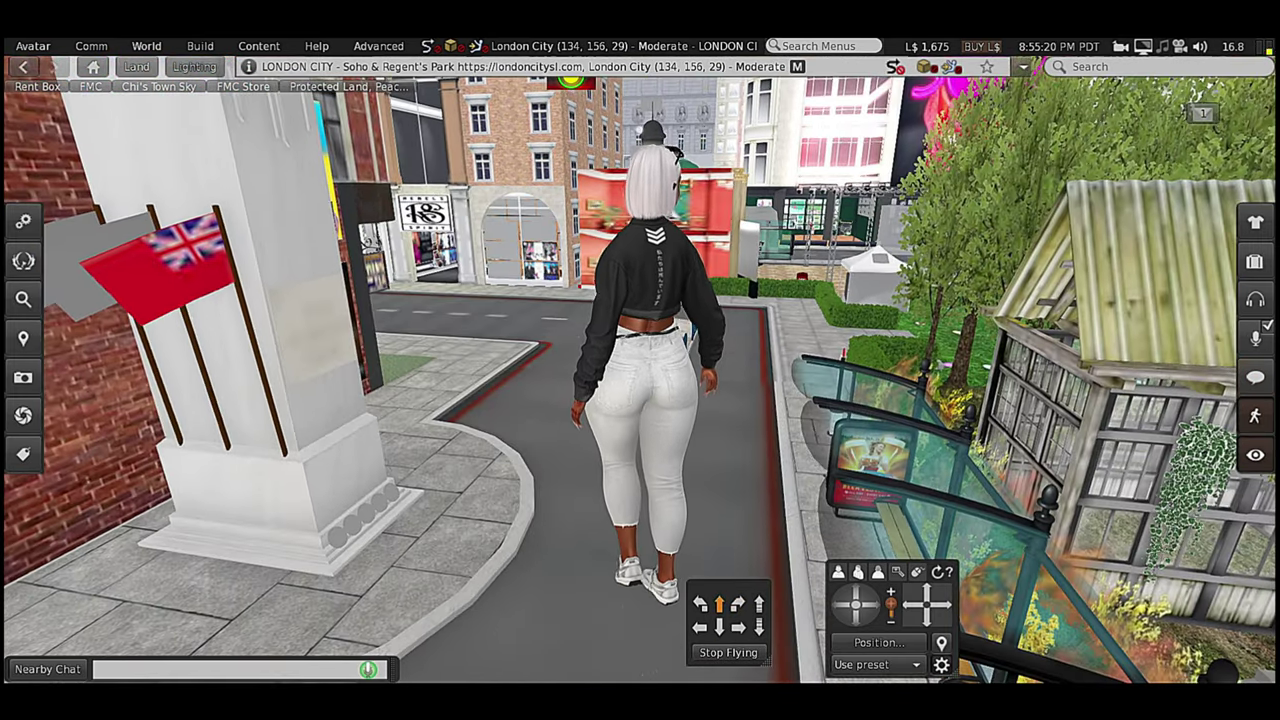
pyautogui.press('Up')
pyautogui.press('Left')
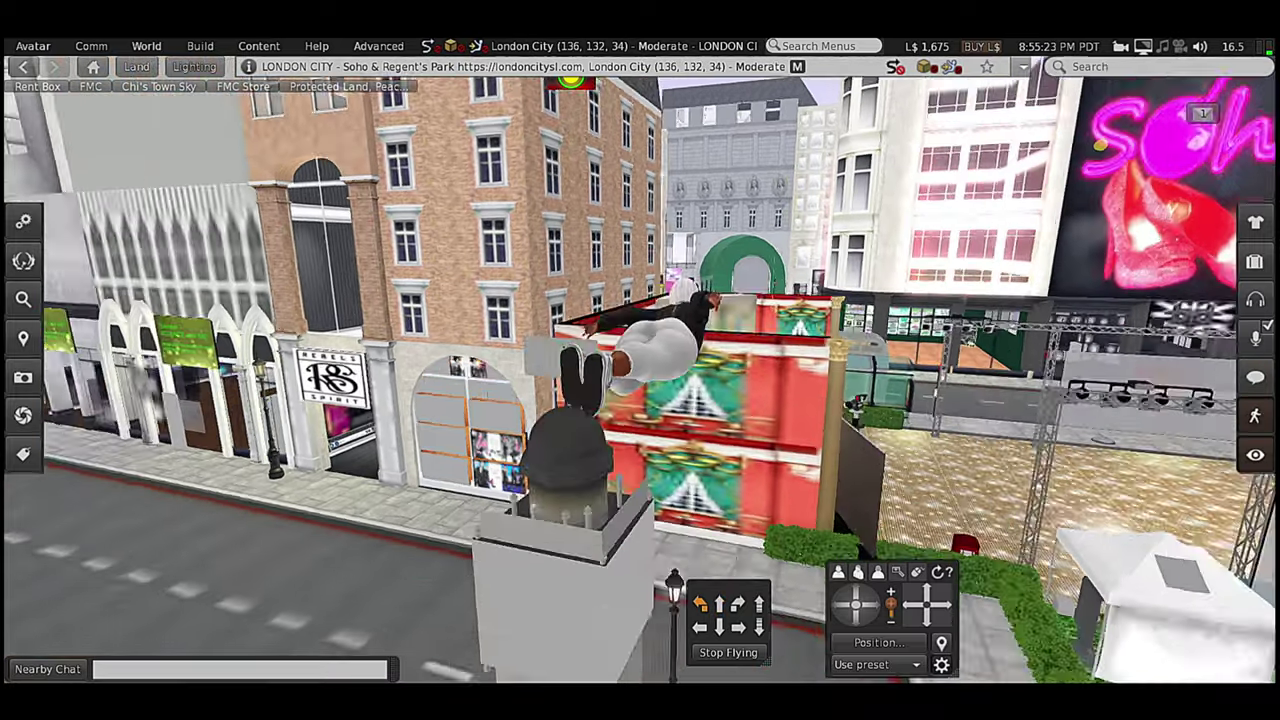
pyautogui.press('Right')
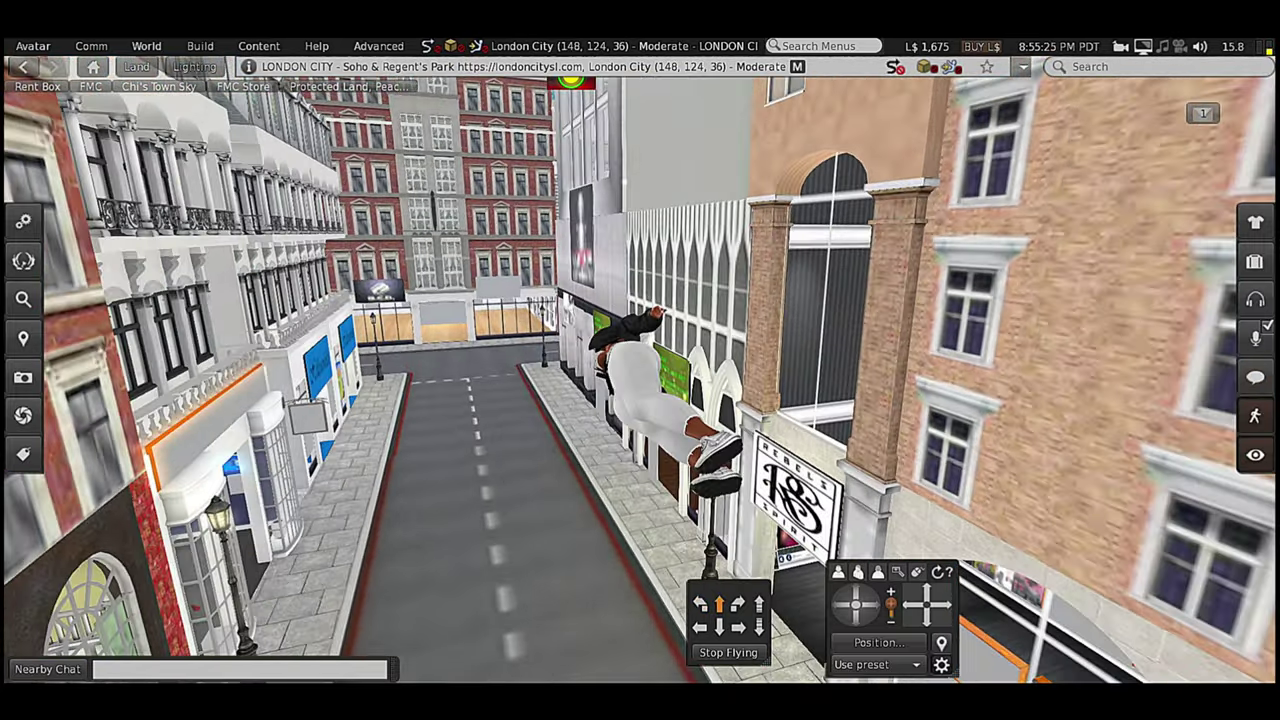
pyautogui.press('Left')
pyautogui.press('Right')
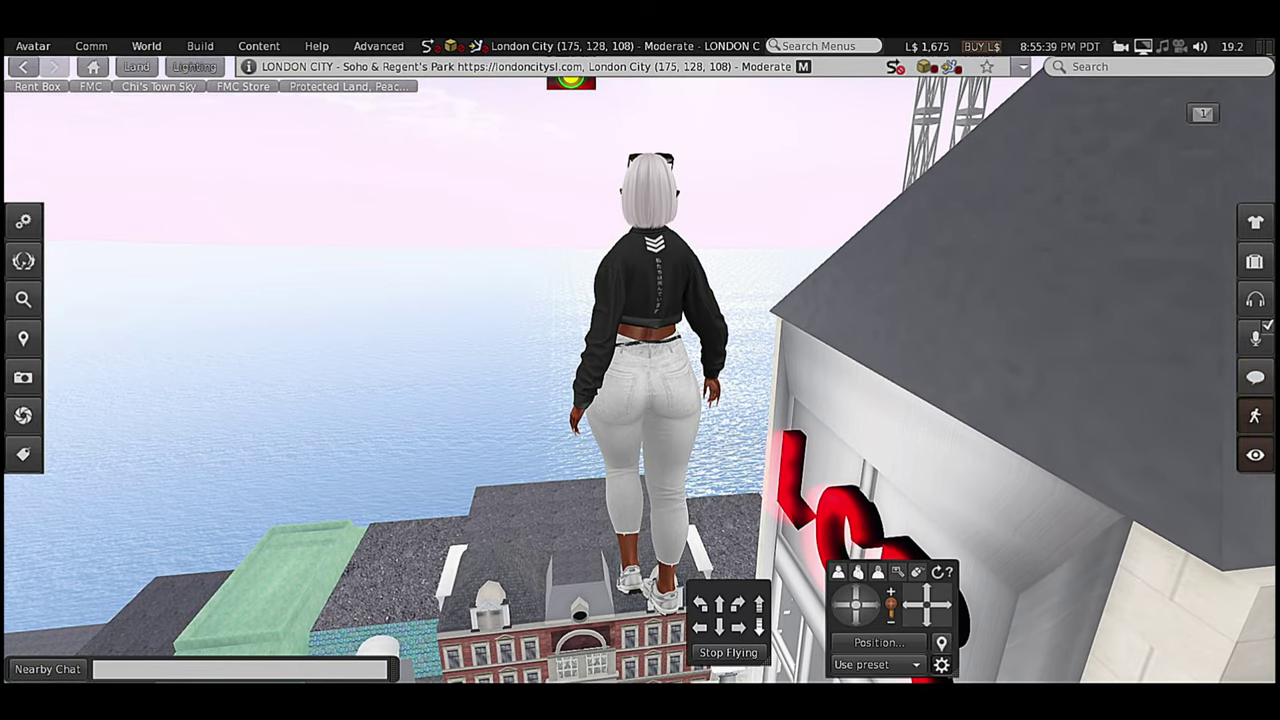
# Lower the flying avatar until it lands on the street, and toggle flying on and off
pyautogui.press('pagedown')
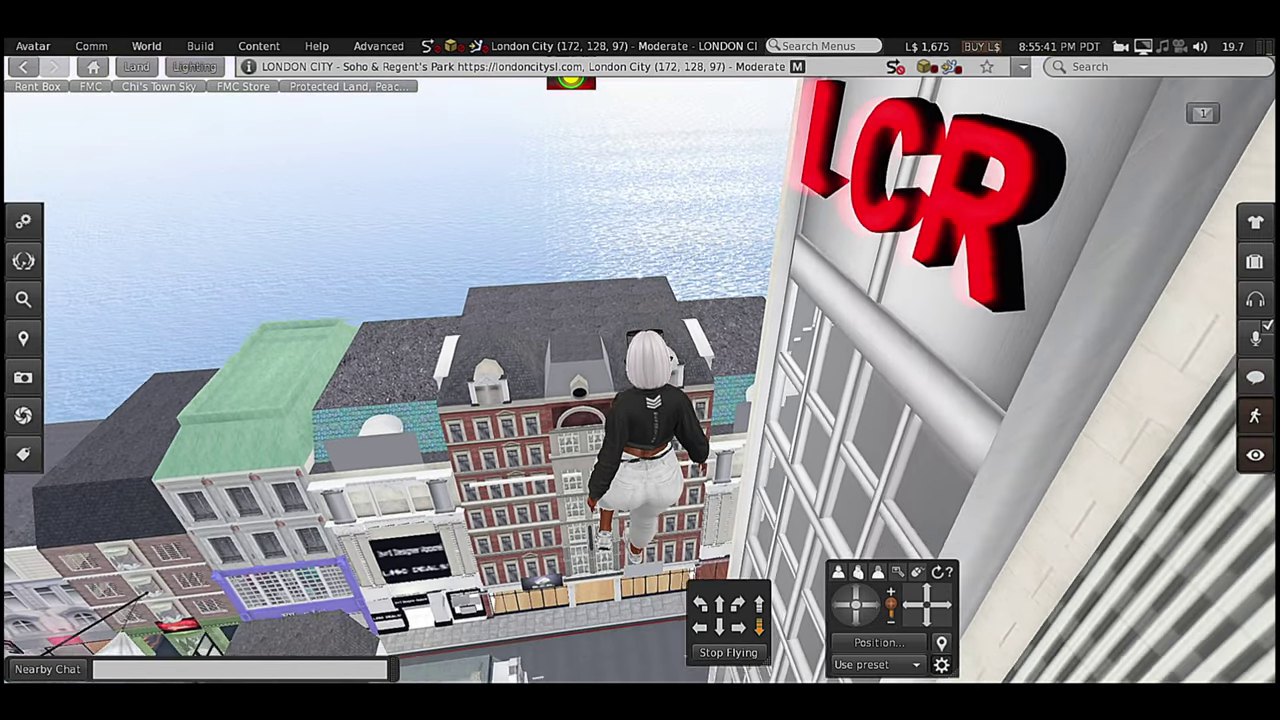
pyautogui.press('pagedown')
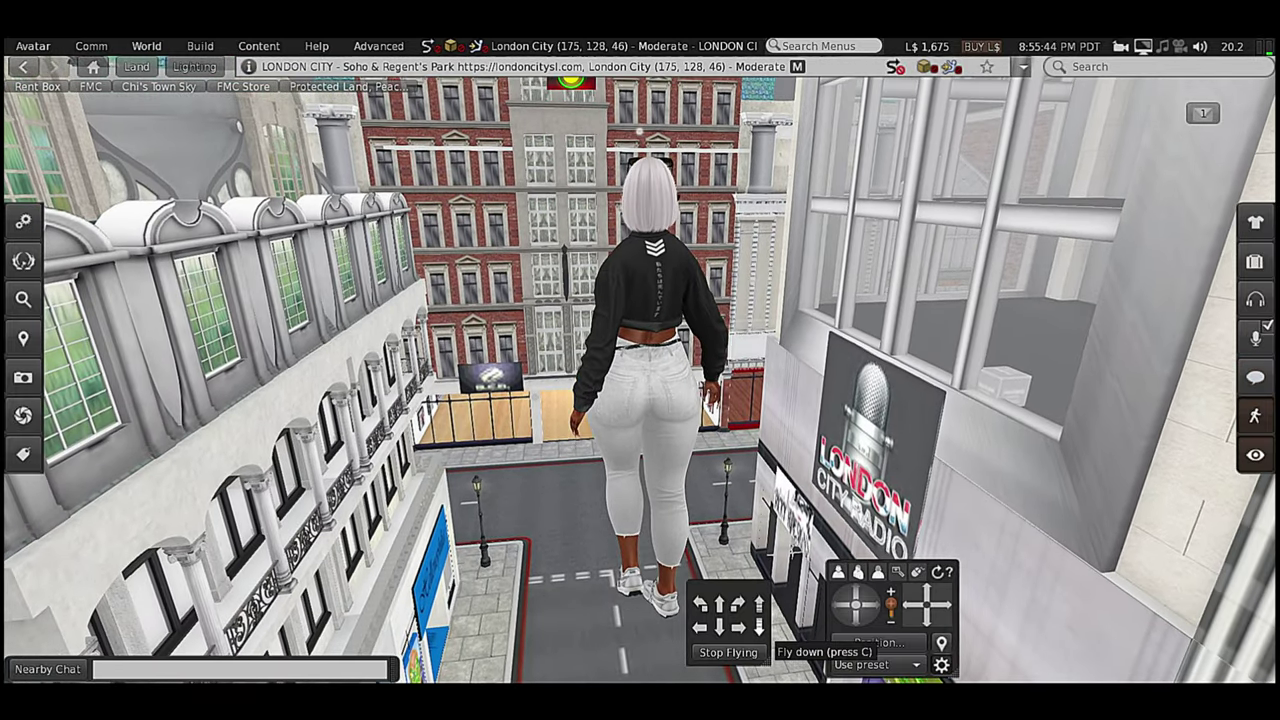
pyautogui.click(760, 628)
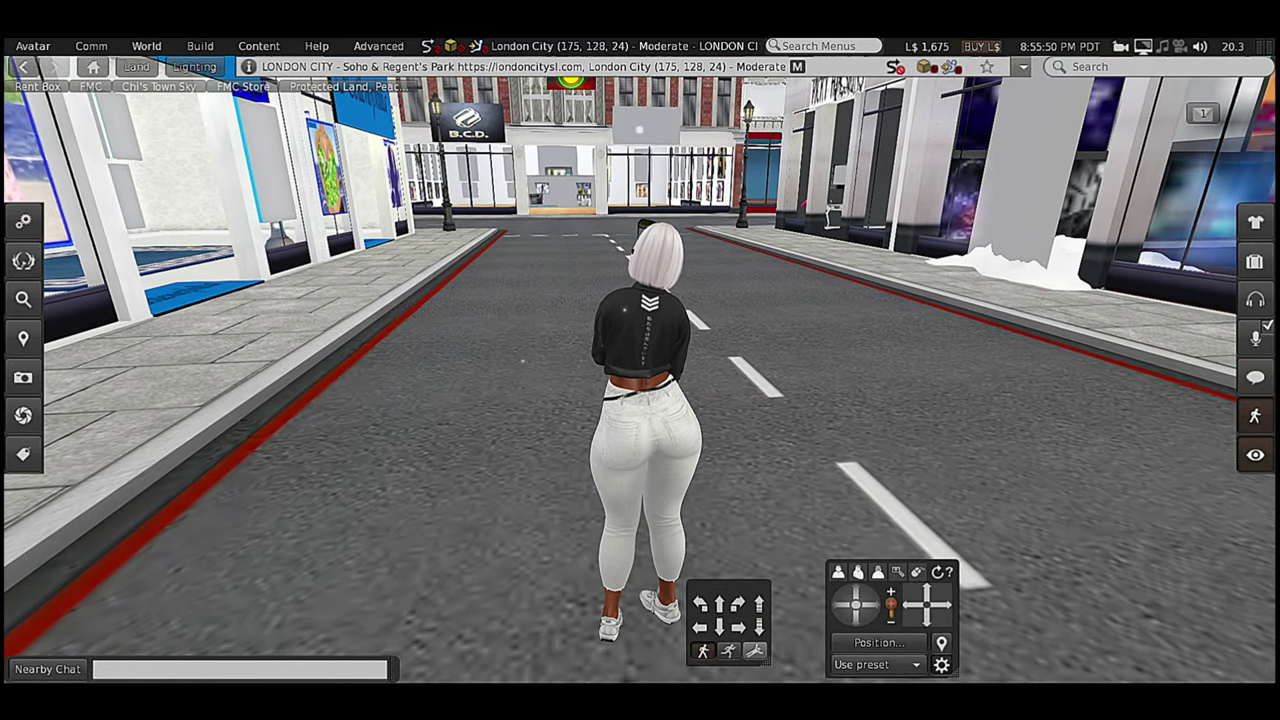
pyautogui.click(754, 651)
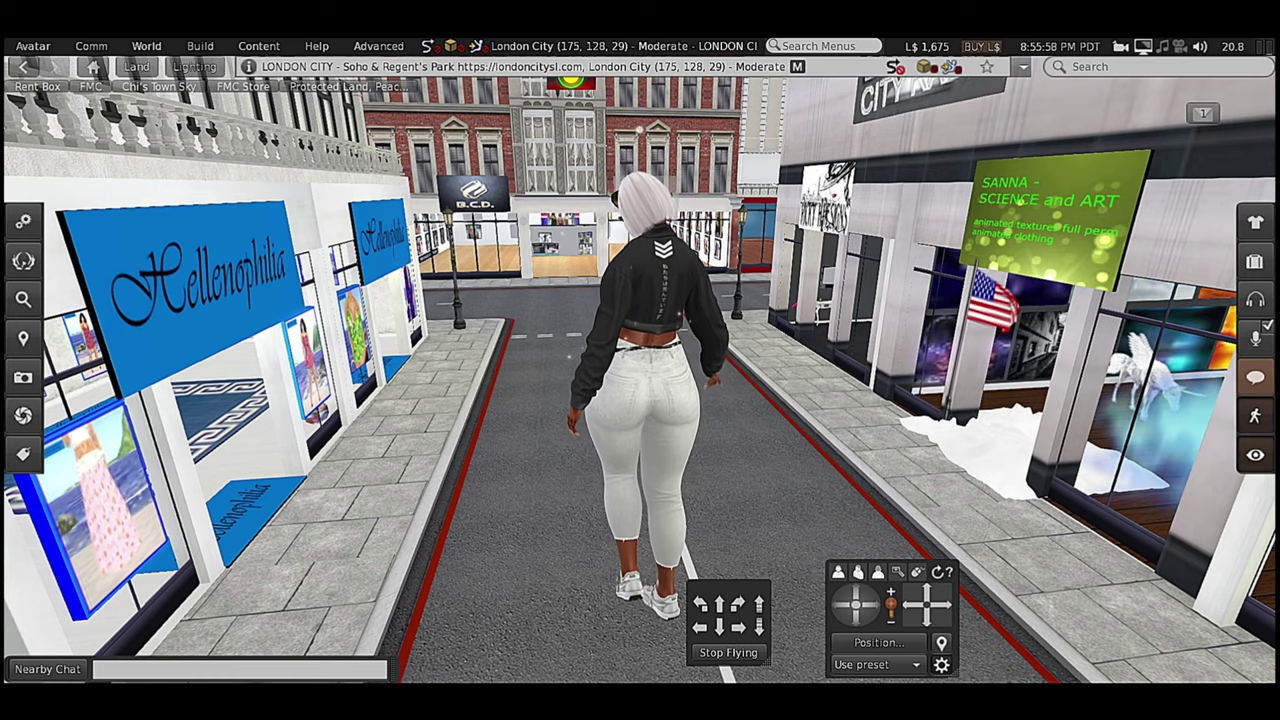
pyautogui.press('Home')
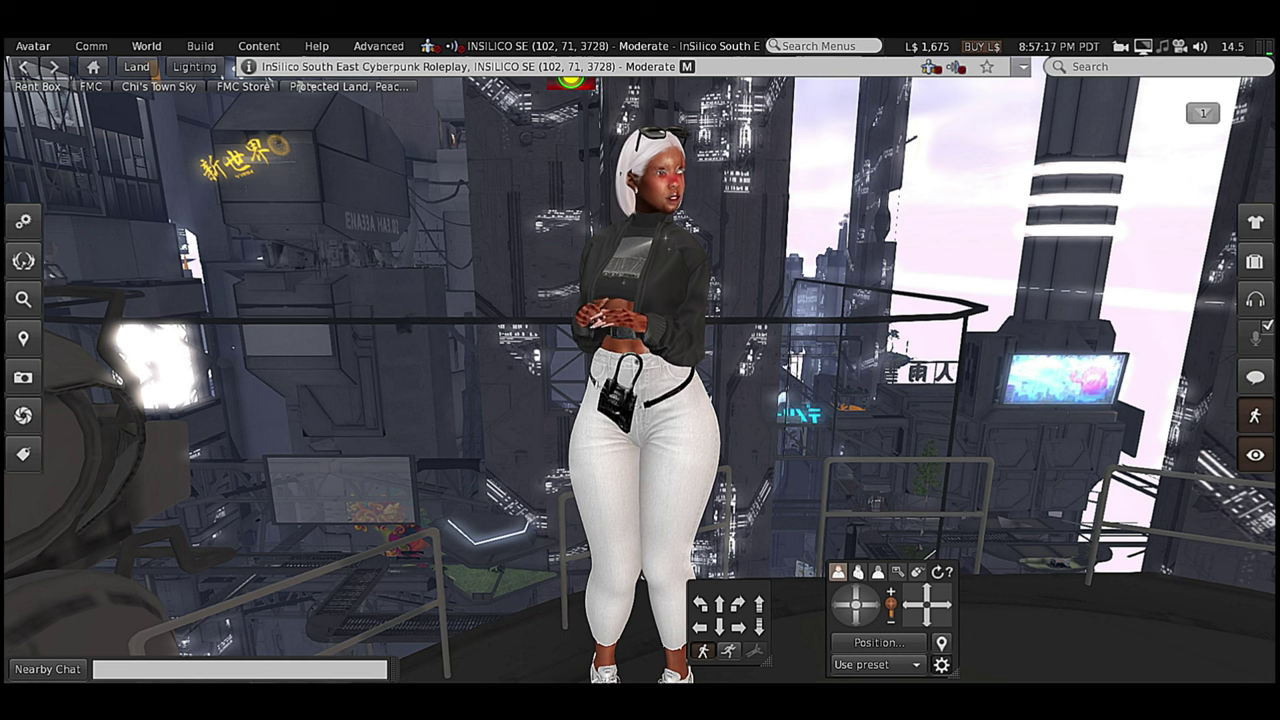
# Hide the camera controls and show them again
pyautogui.click(1255, 455)
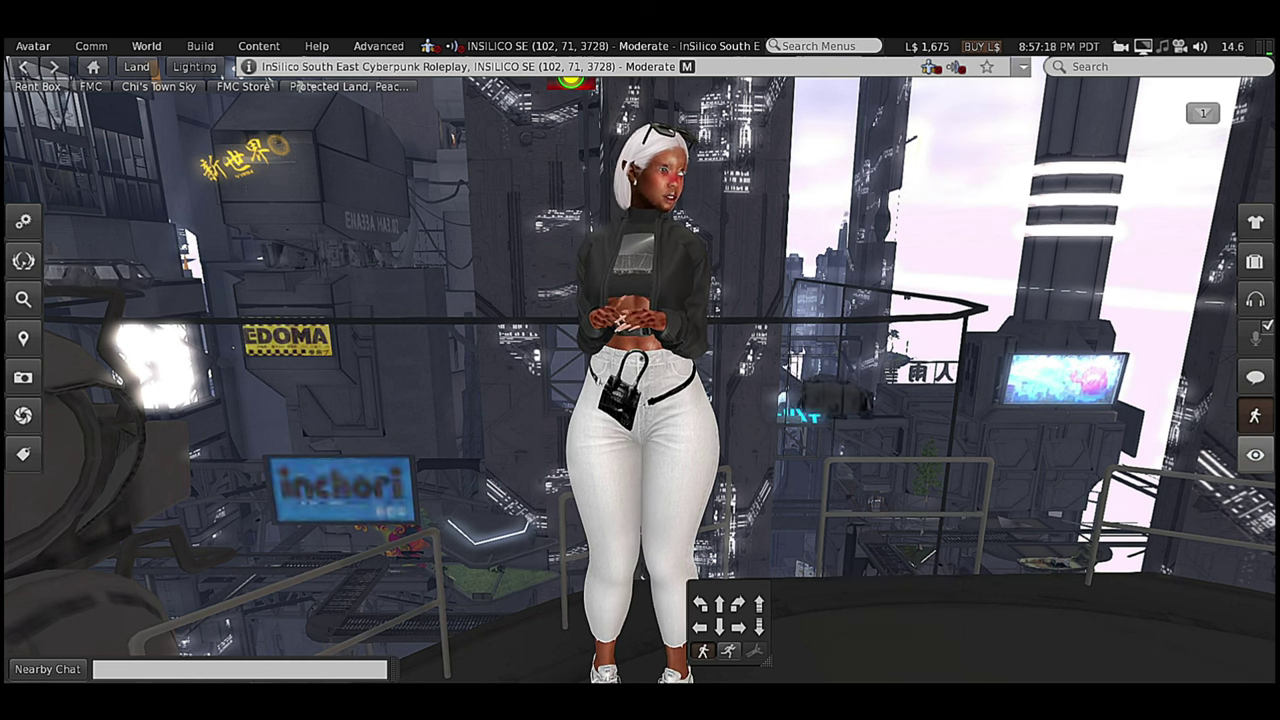
pyautogui.click(1255, 455)
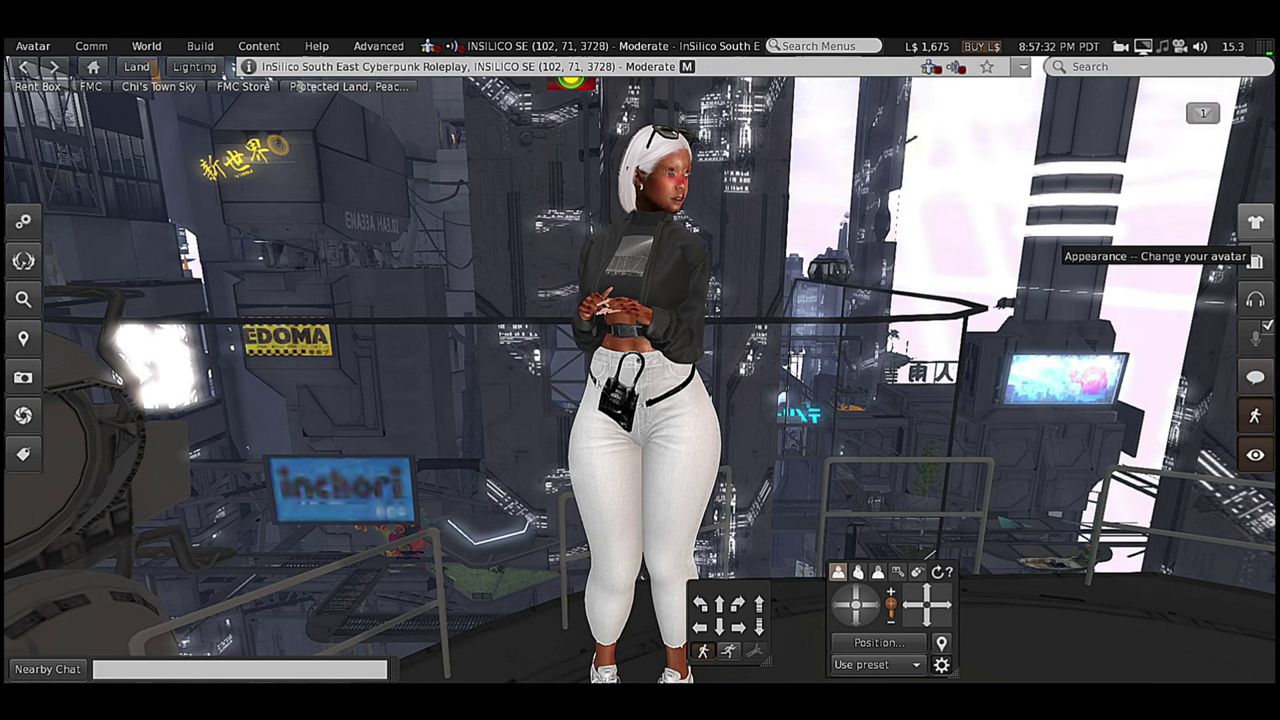
# View the worn items and the outfit gallery in the Appearance window, and look over the Quick Preferences settings
pyautogui.click(1255, 222)
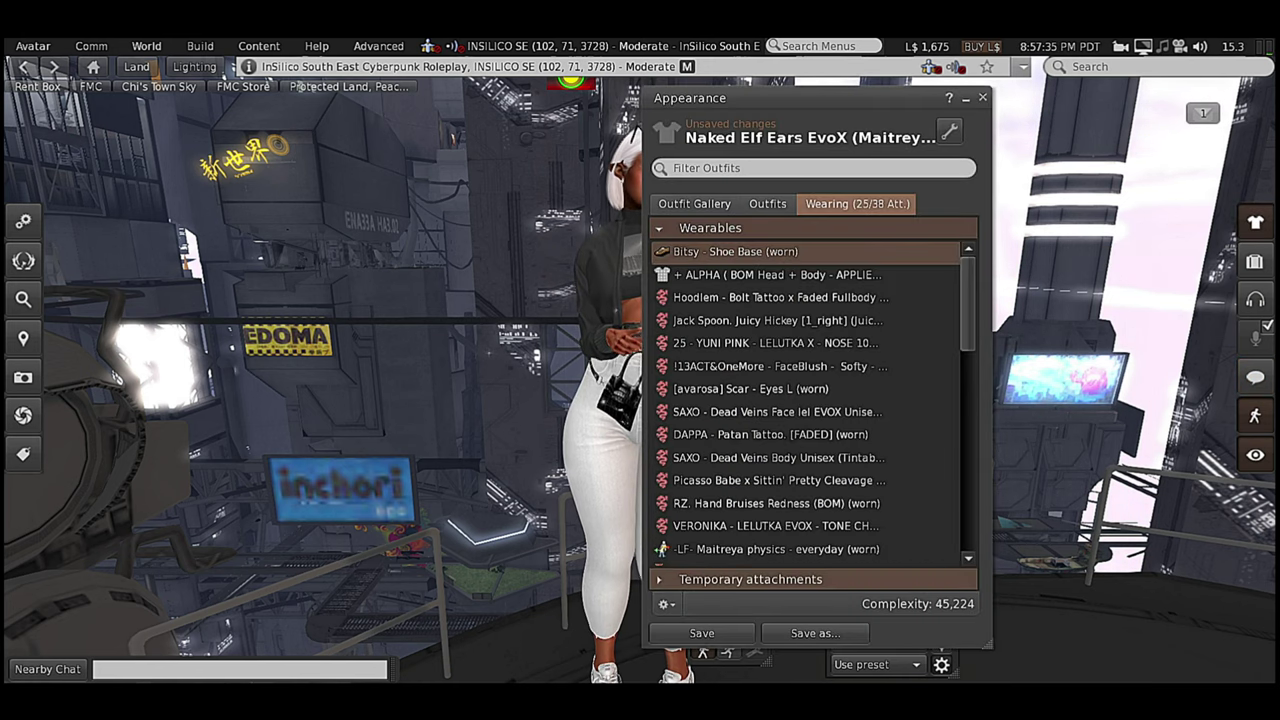
pyautogui.click(693, 203)
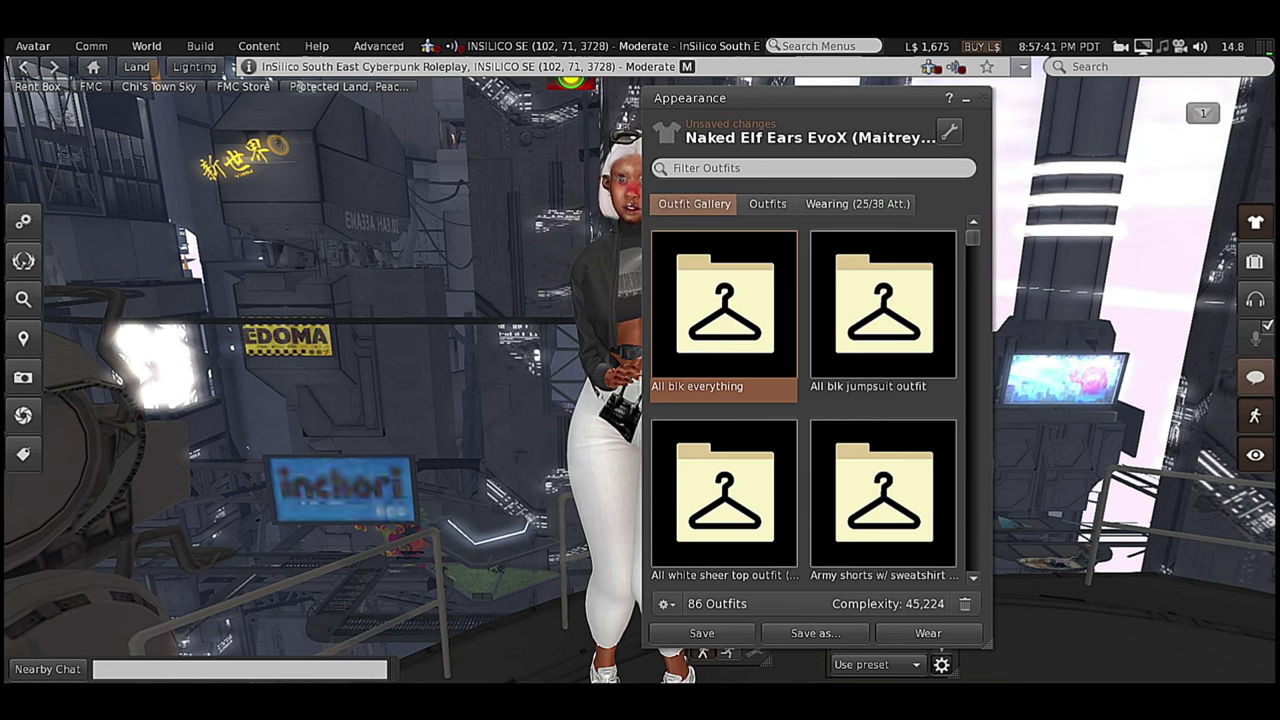
pyautogui.hotkey('ctrl', 'w')
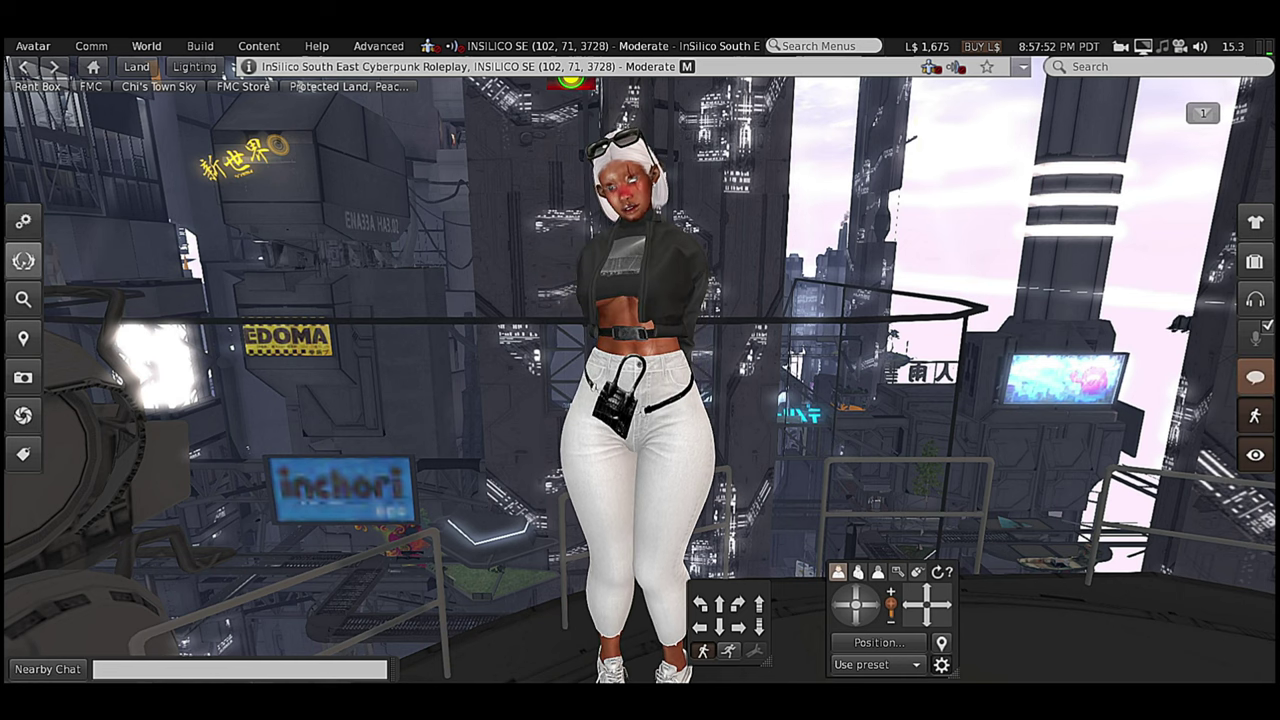
pyautogui.click(23, 260)
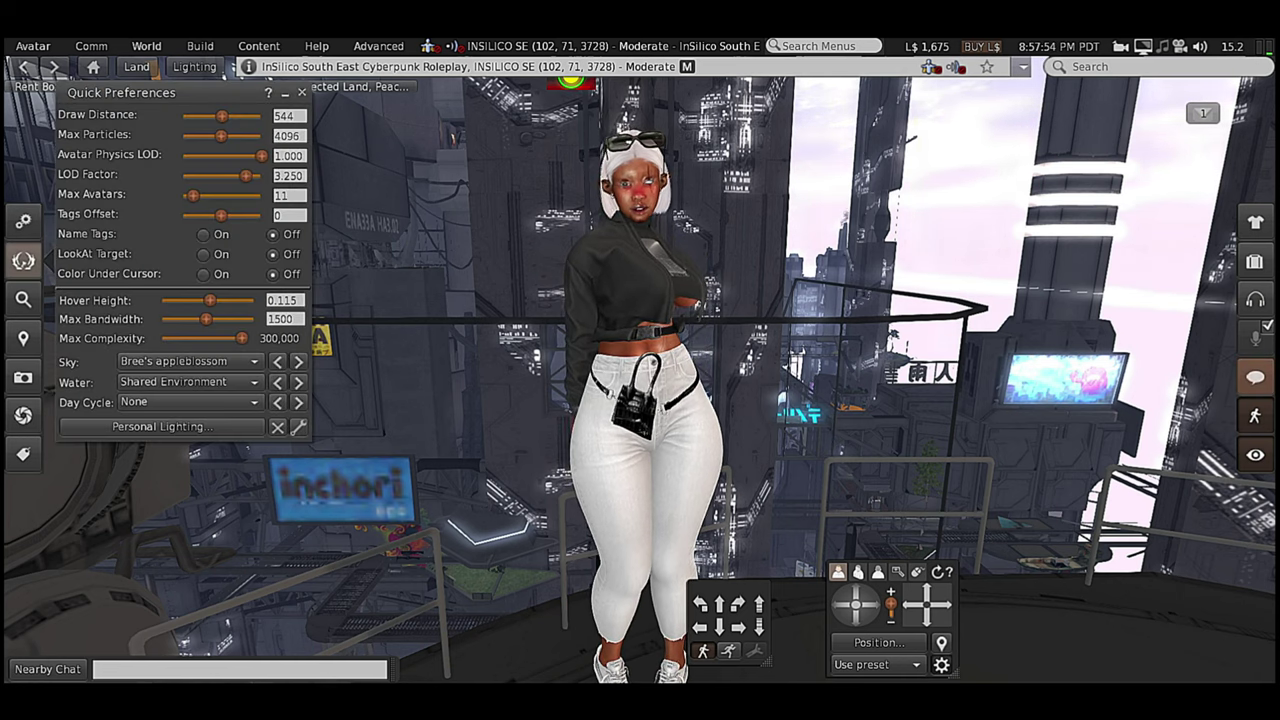
pyautogui.click(23, 260)
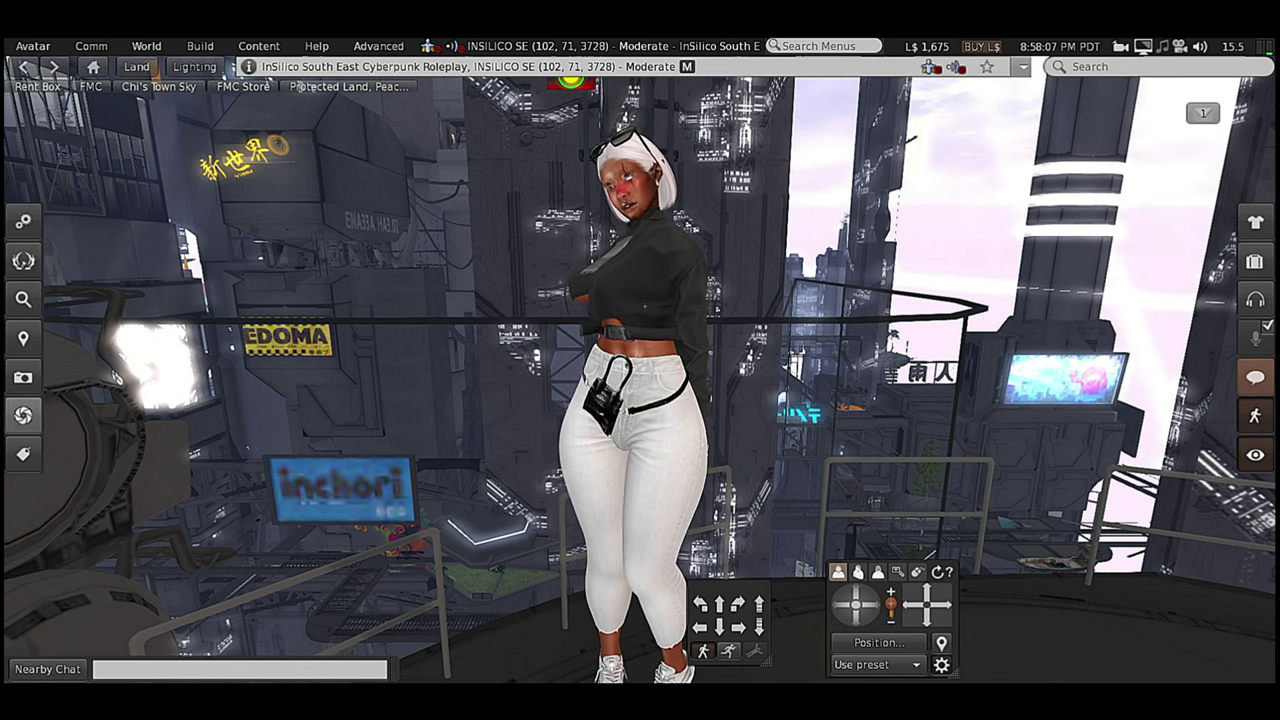
# In Phototools, apply the Shared Environment lighting and switch the sky to the Bree's appleblossom preset
pyautogui.click(23, 415)
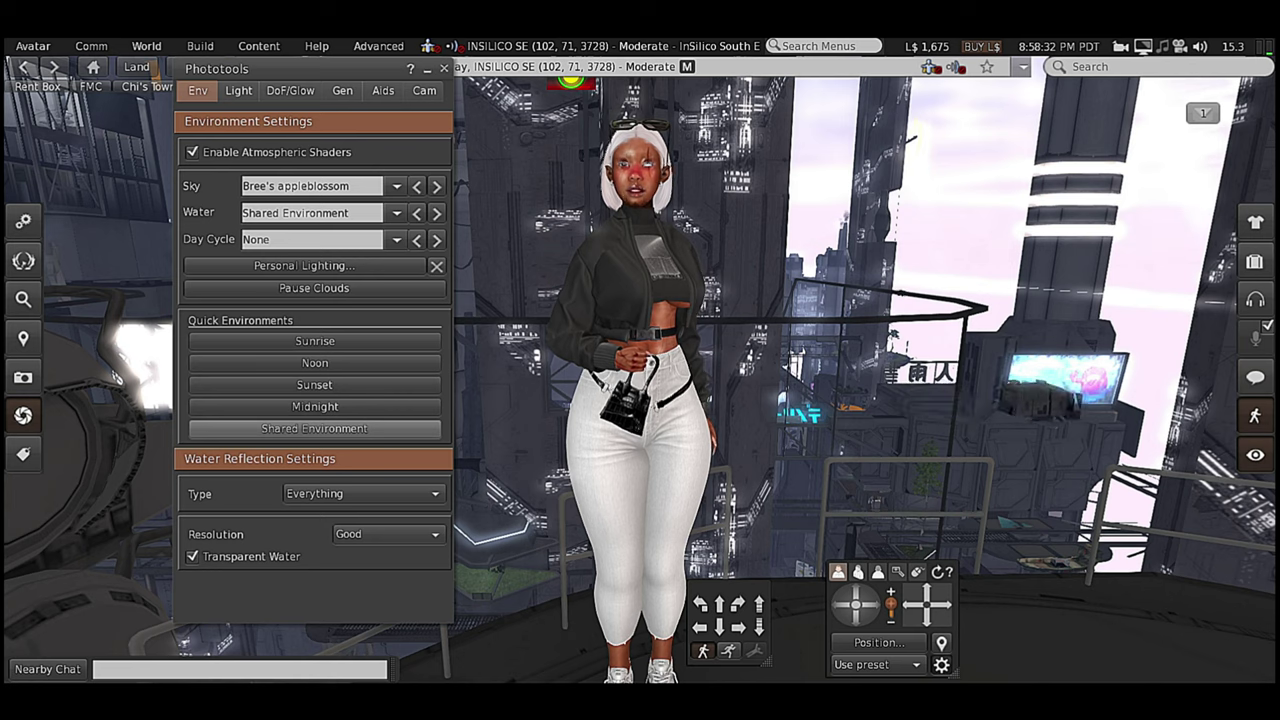
pyautogui.click(314, 428)
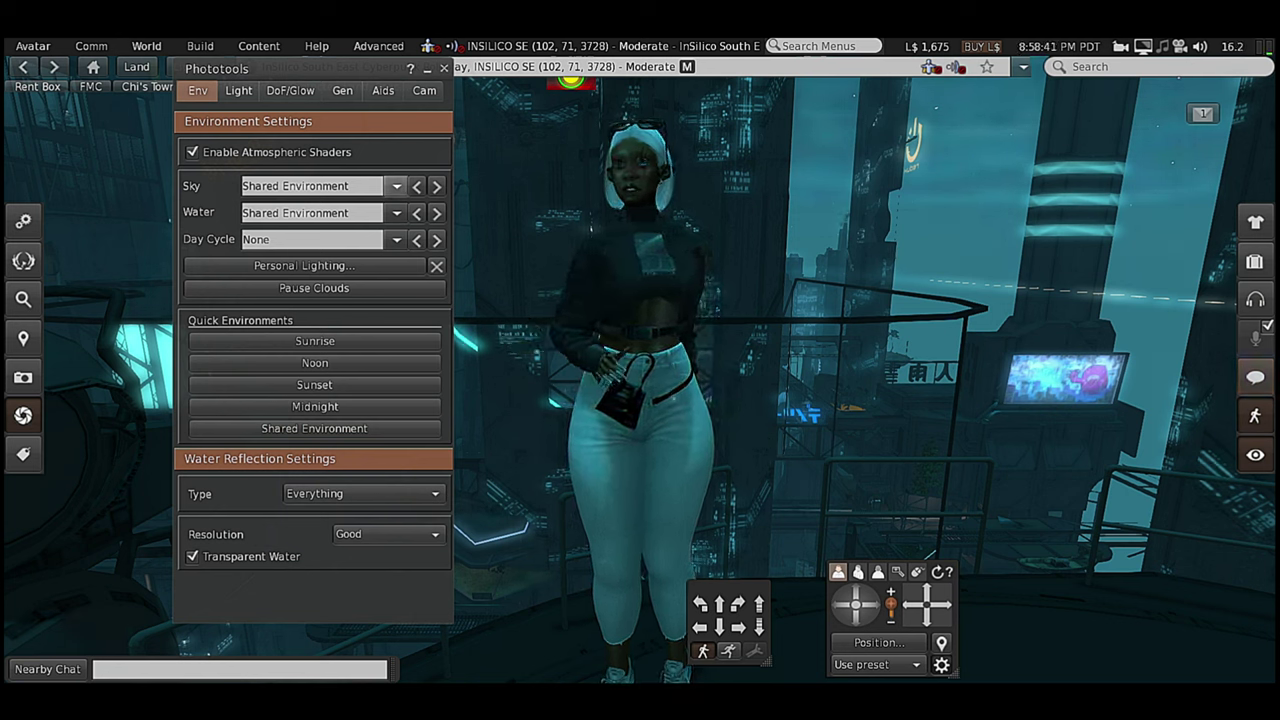
pyautogui.click(396, 186)
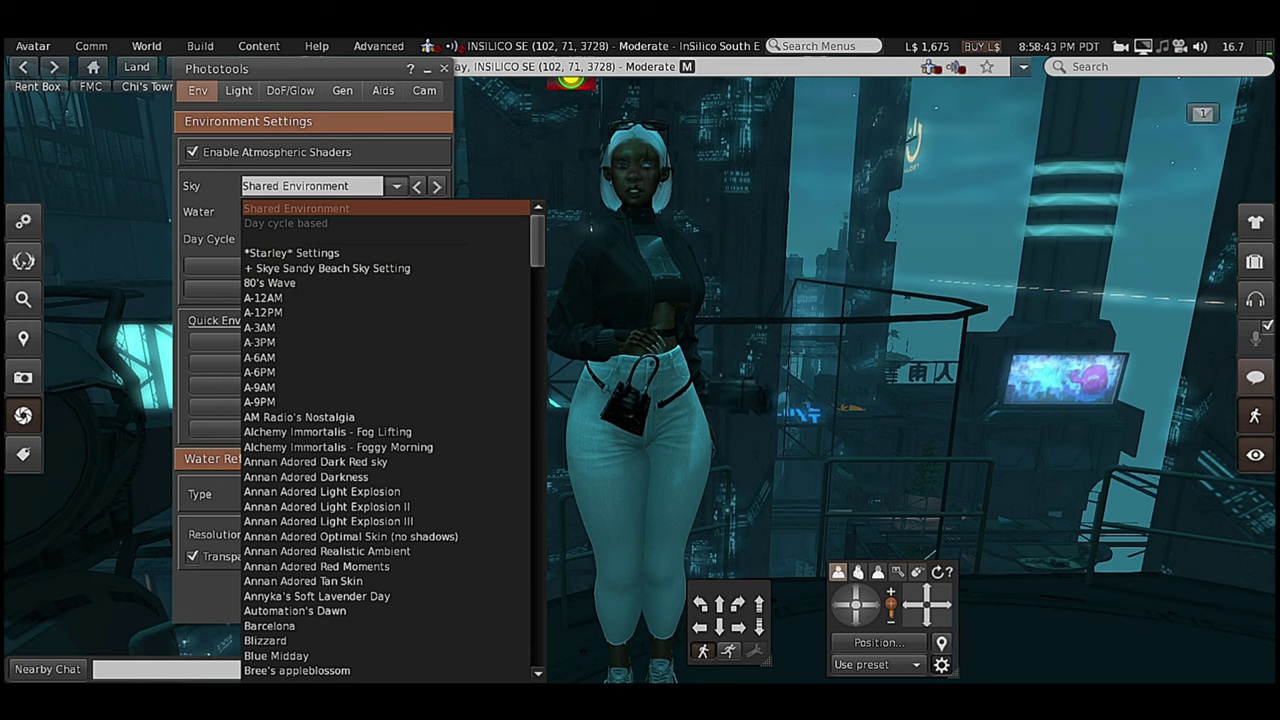
pyautogui.scroll(-20, 390, 440)
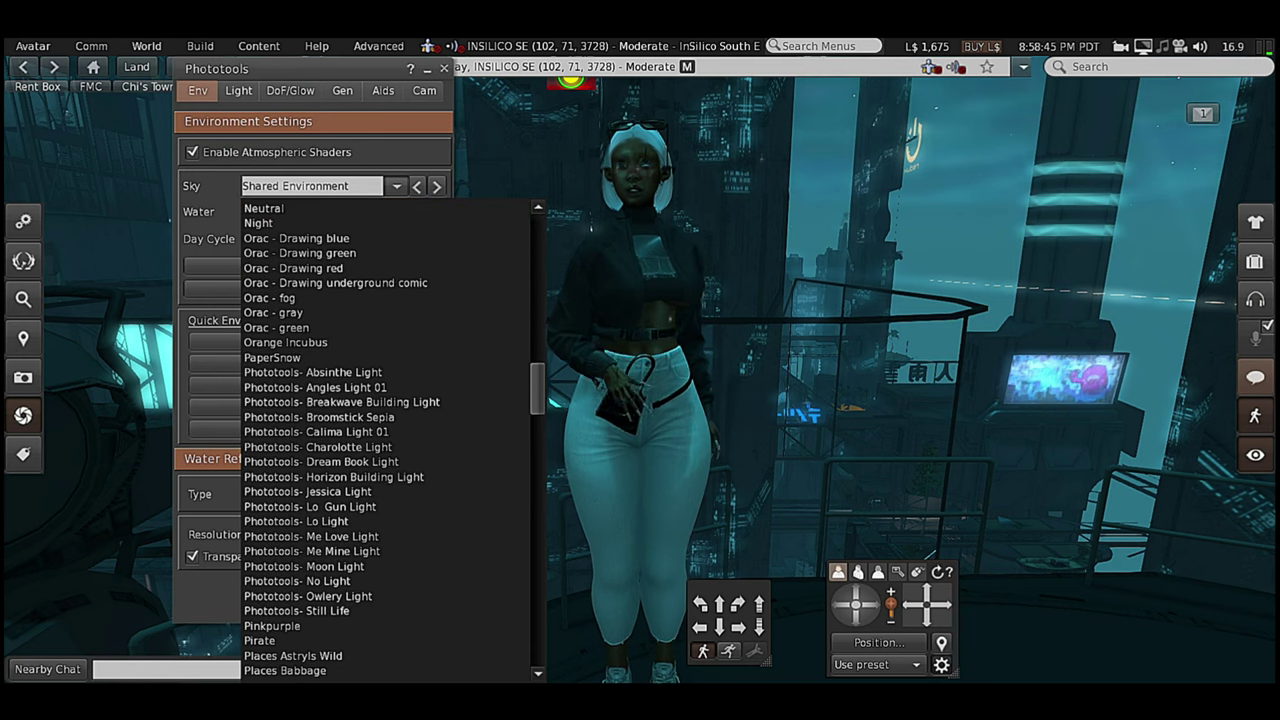
pyautogui.scroll(20, 390, 440)
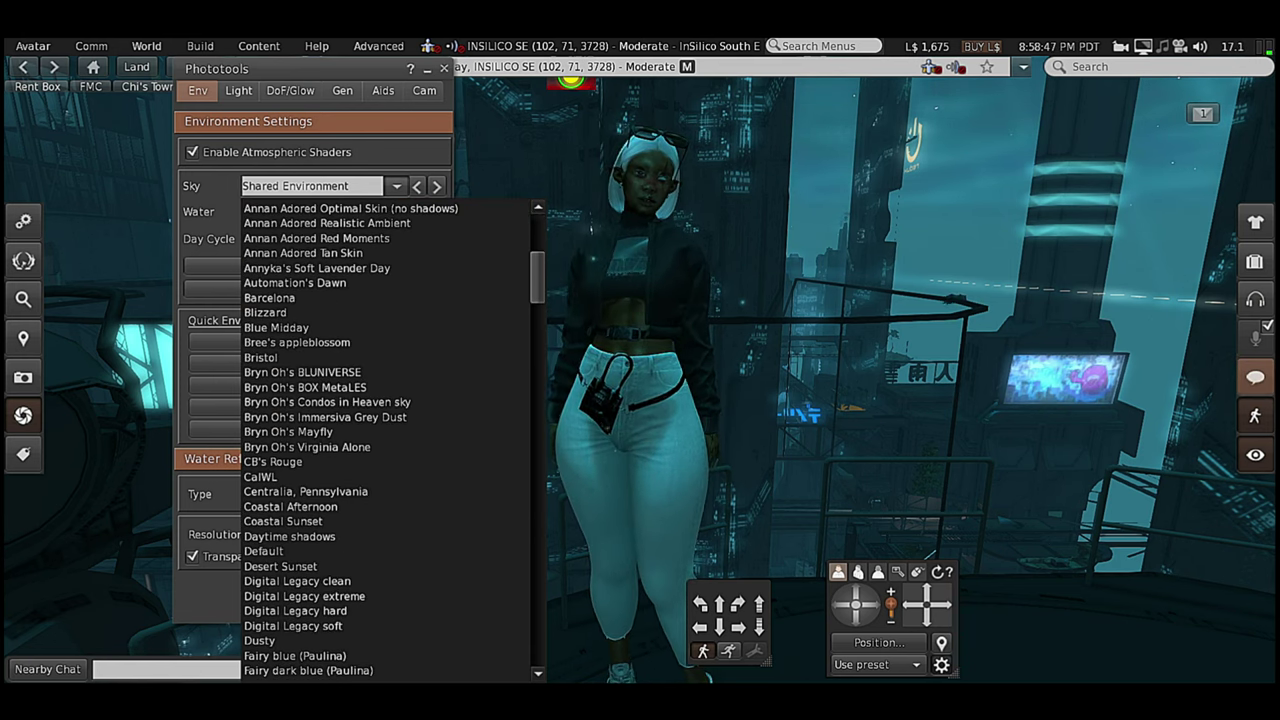
pyautogui.click(297, 342)
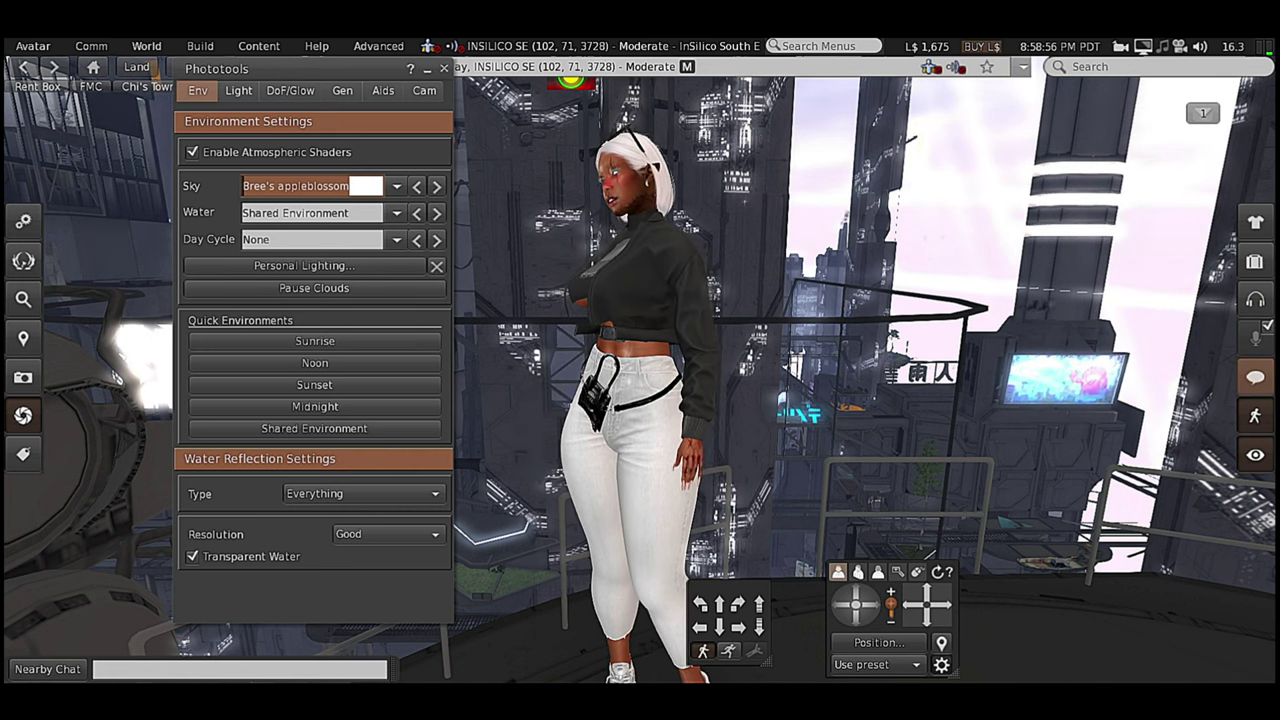
# Set the Phototools water to Shared Environment and the day cycle to None
pyautogui.click(397, 213)
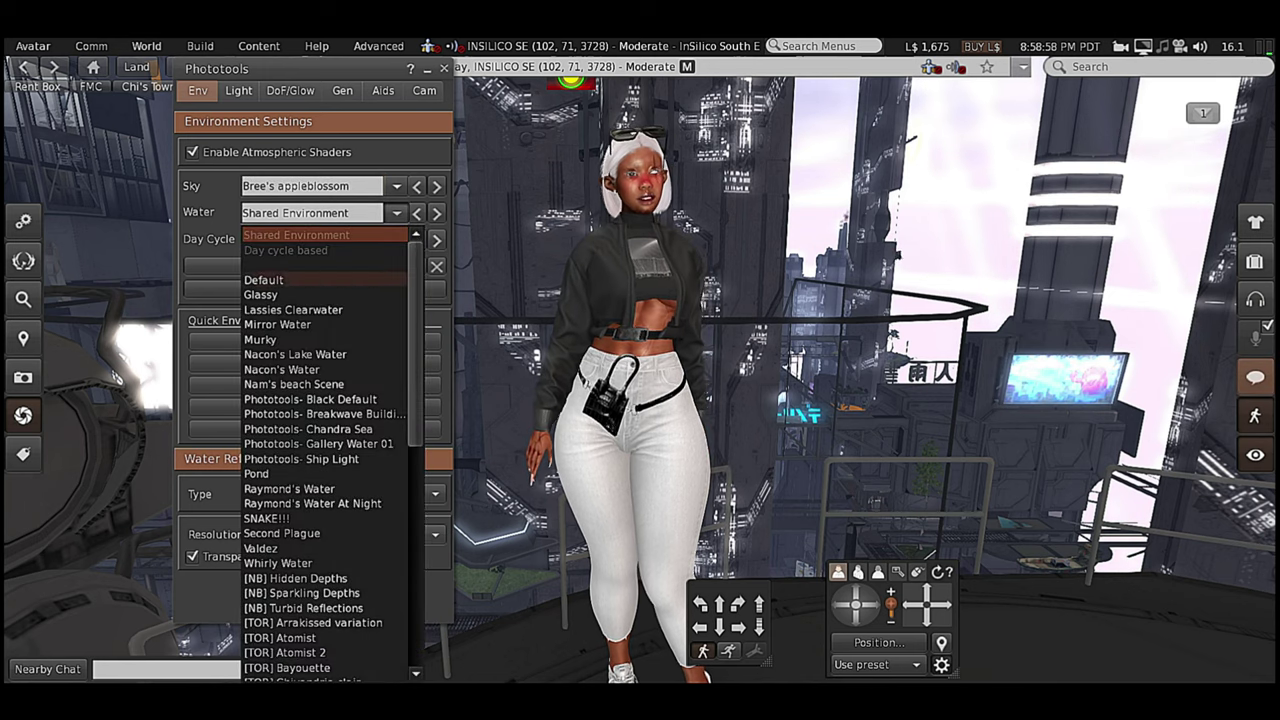
pyautogui.click(296, 234)
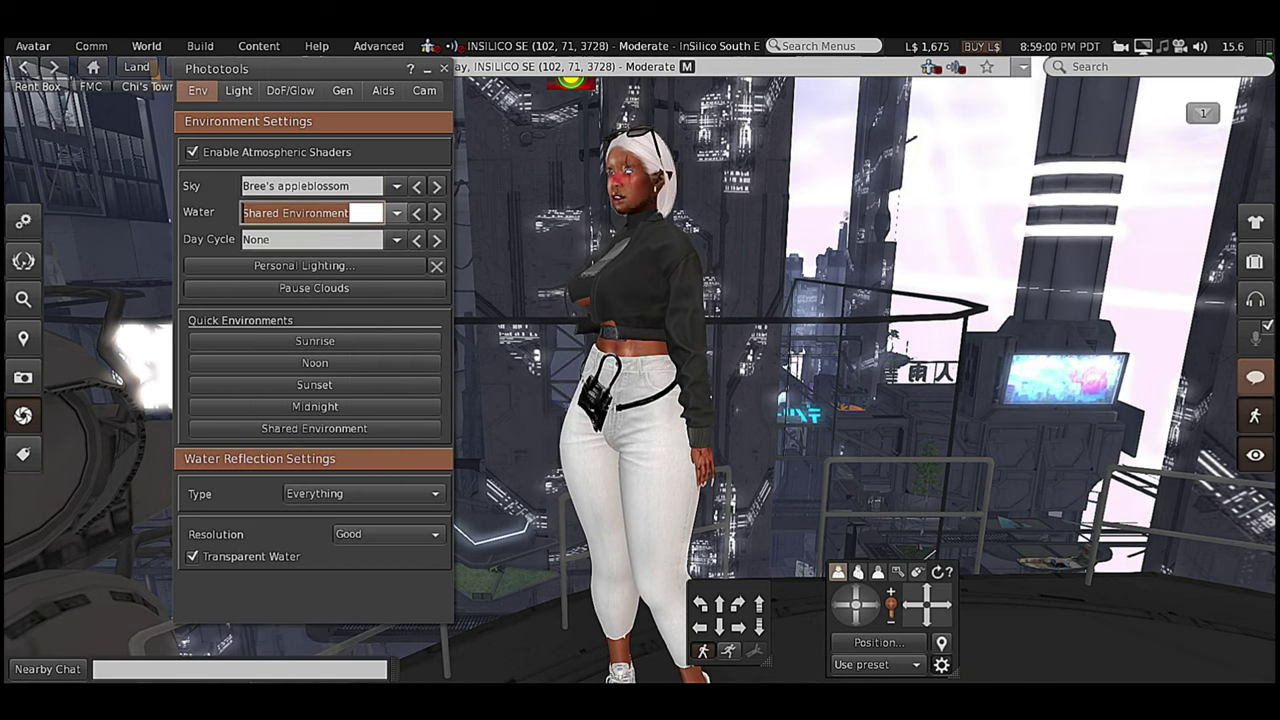
pyautogui.click(397, 240)
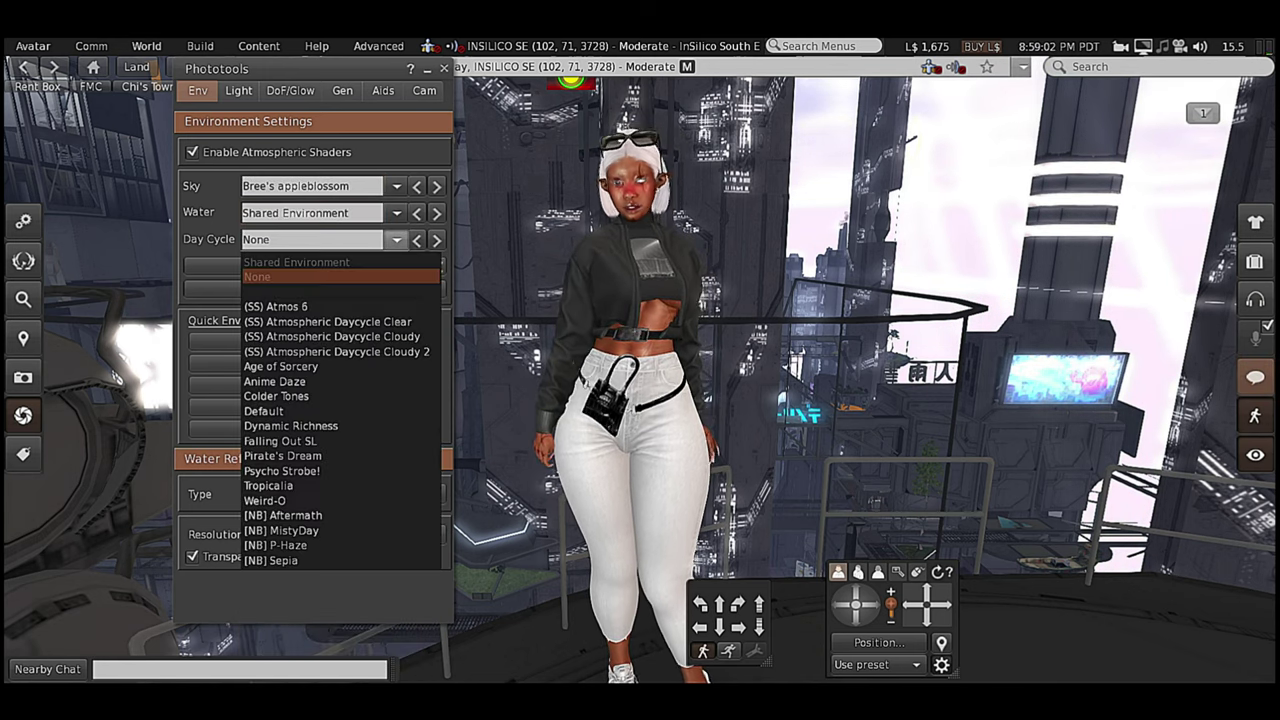
pyautogui.click(300, 276)
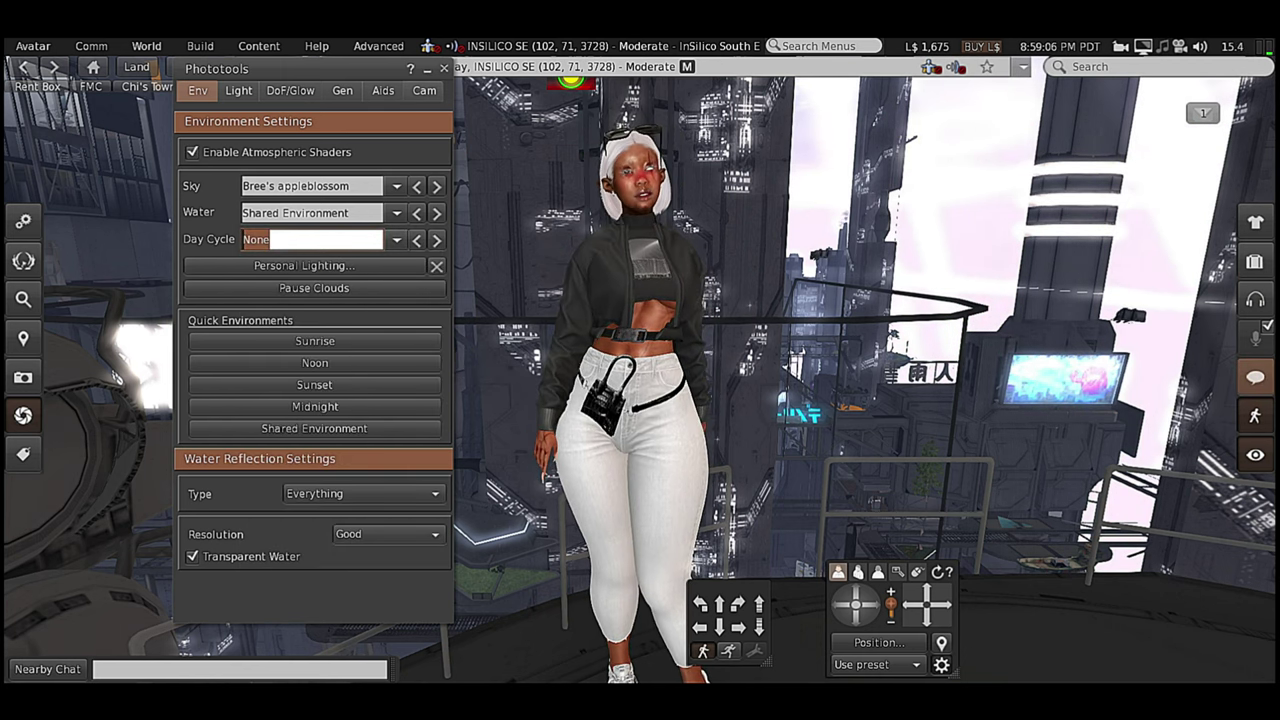
# Show the Phototools camera settings and orbit the camera back and forth around the avatar
pyautogui.click(423, 90)
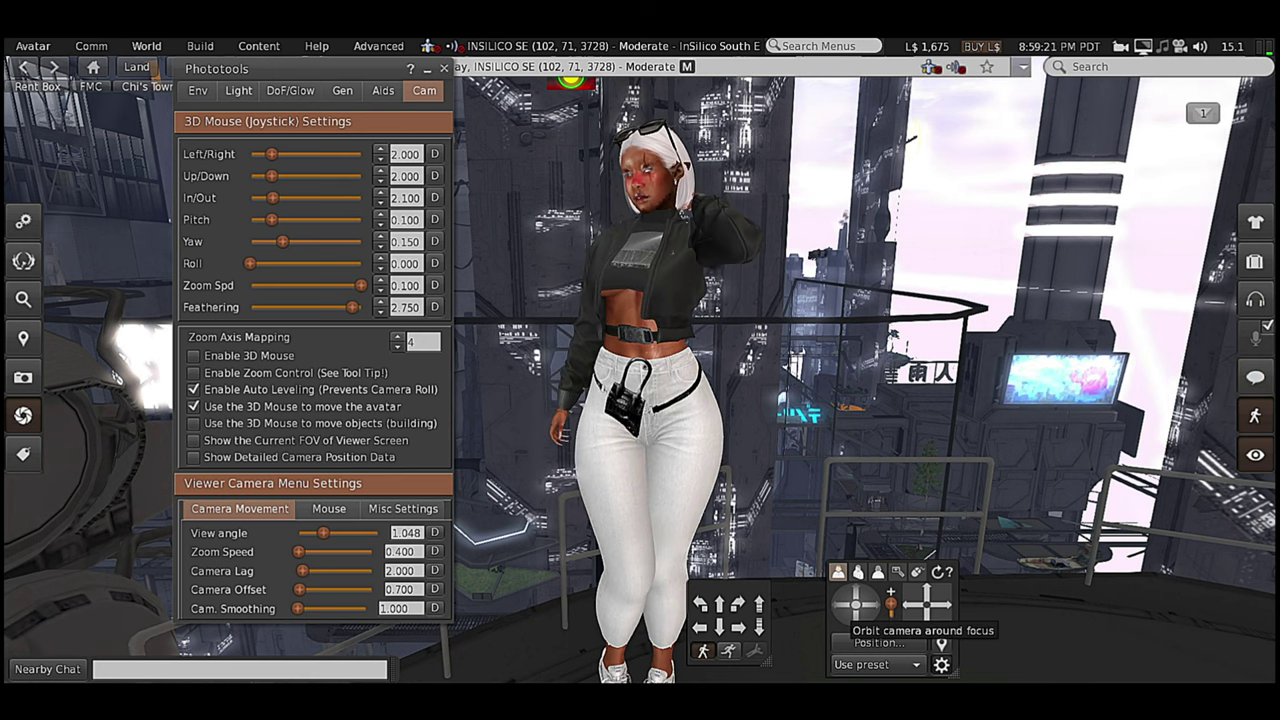
pyautogui.hotkey('alt', 'Left')
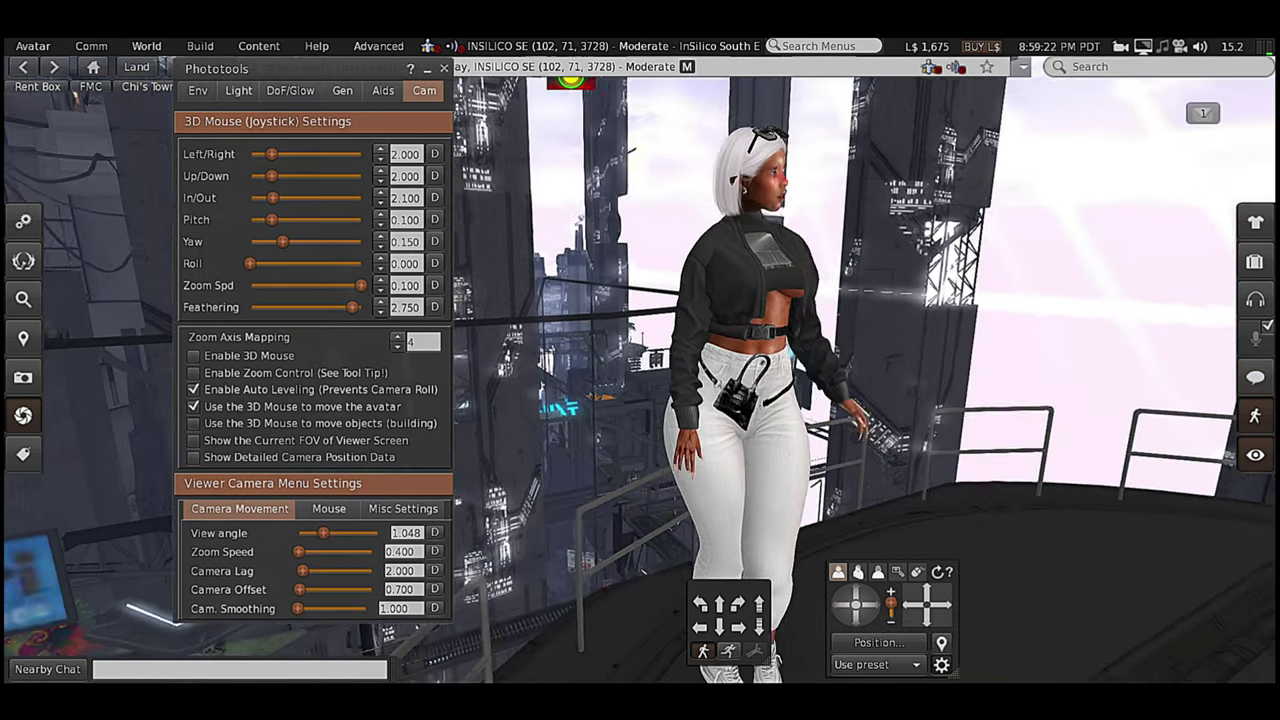
pyautogui.hotkey('alt', 'Right')
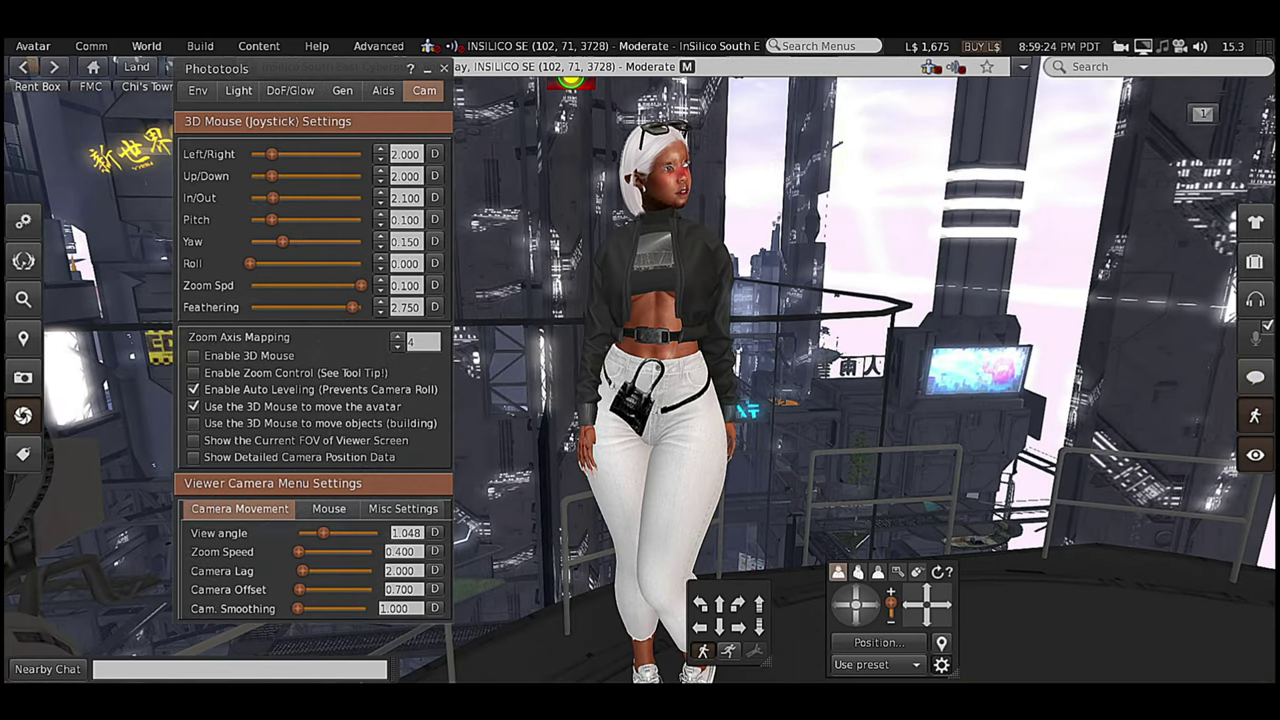
pyautogui.hotkey('alt', 'Left')
pyautogui.hotkey('alt', 'Right')
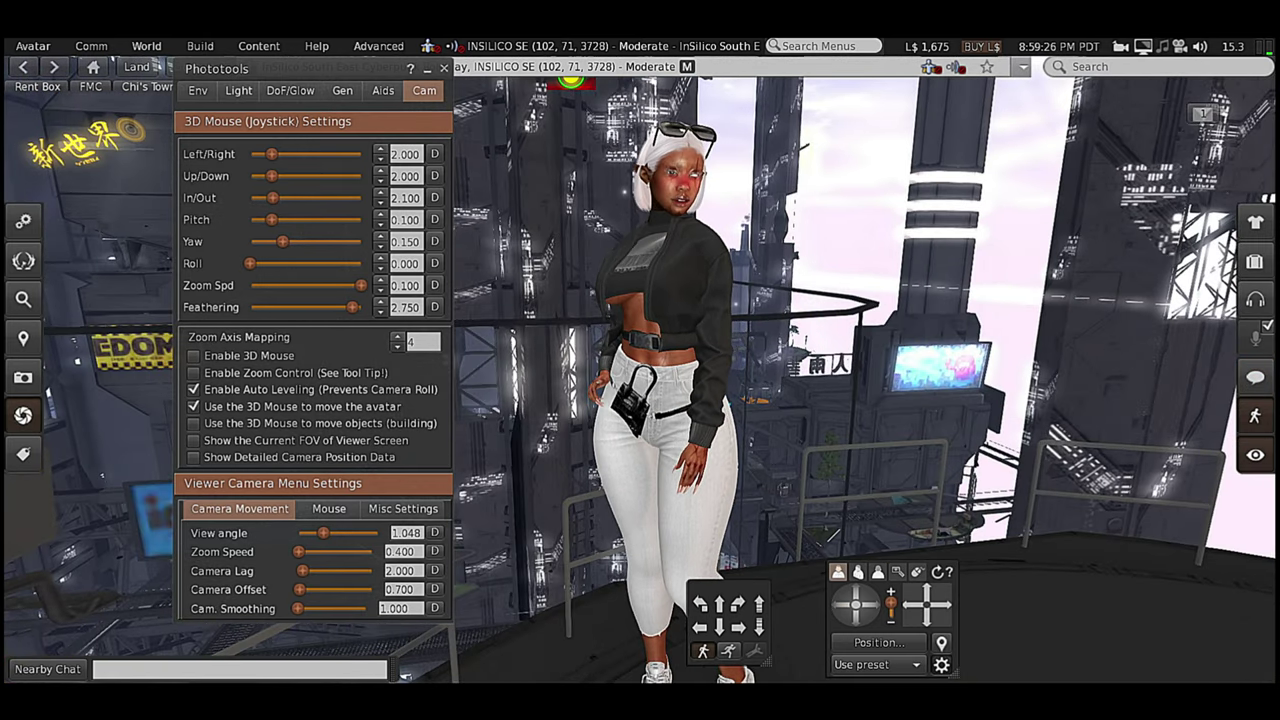
# Set the camera smoothing to 94.290 and test it by orbiting and zooming the camera on the avatar
pyautogui.moveTo(298, 608); pyautogui.dragTo(319, 608)
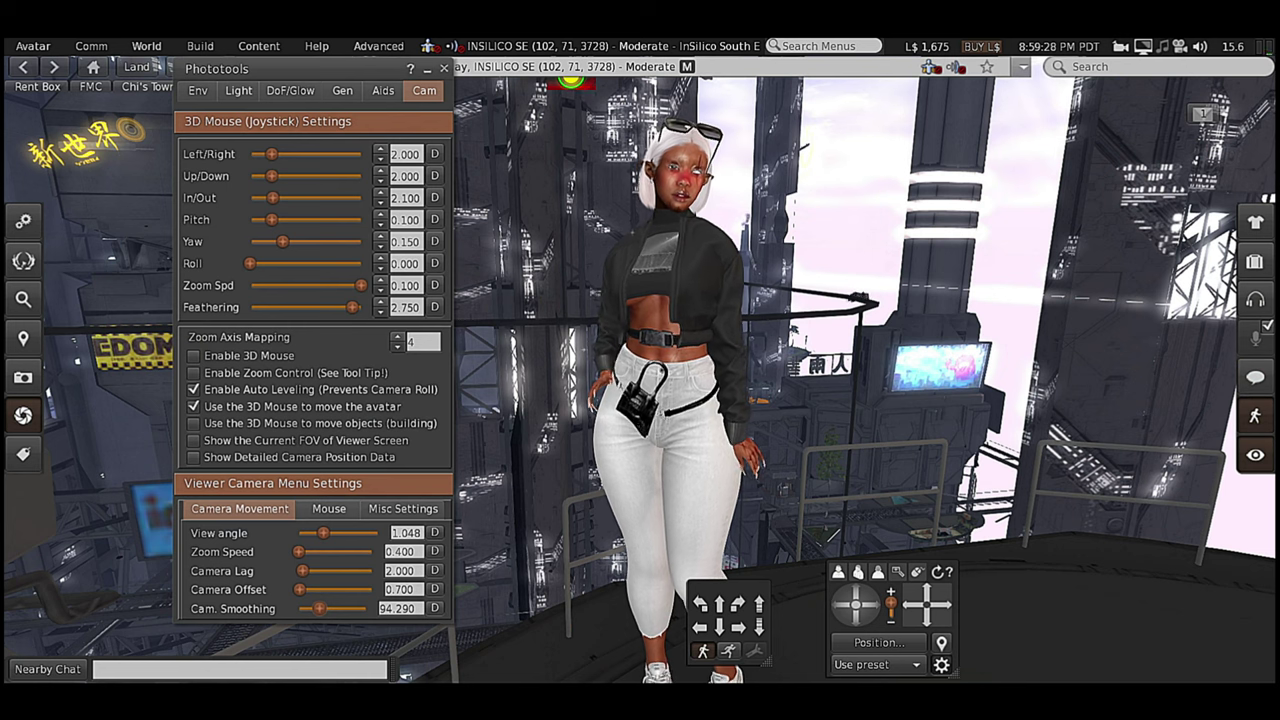
pyautogui.hotkey('alt', 'Left')
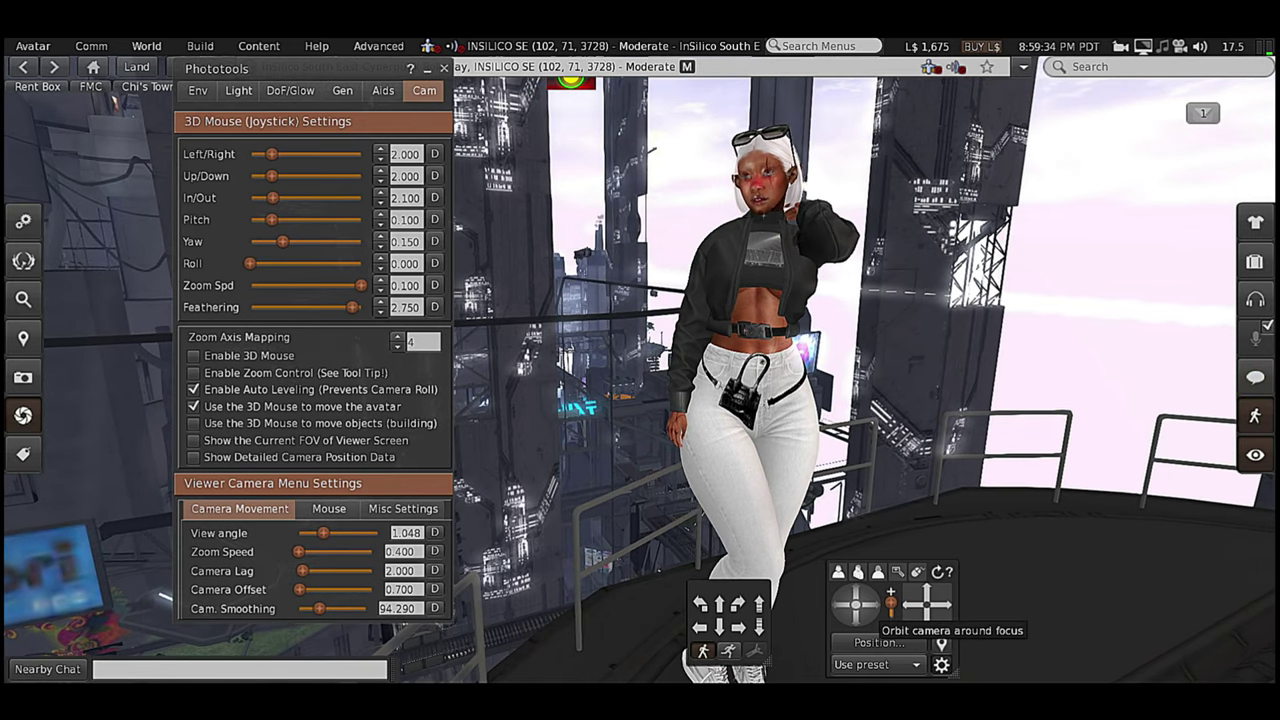
pyautogui.hotkey('alt', 'Up')
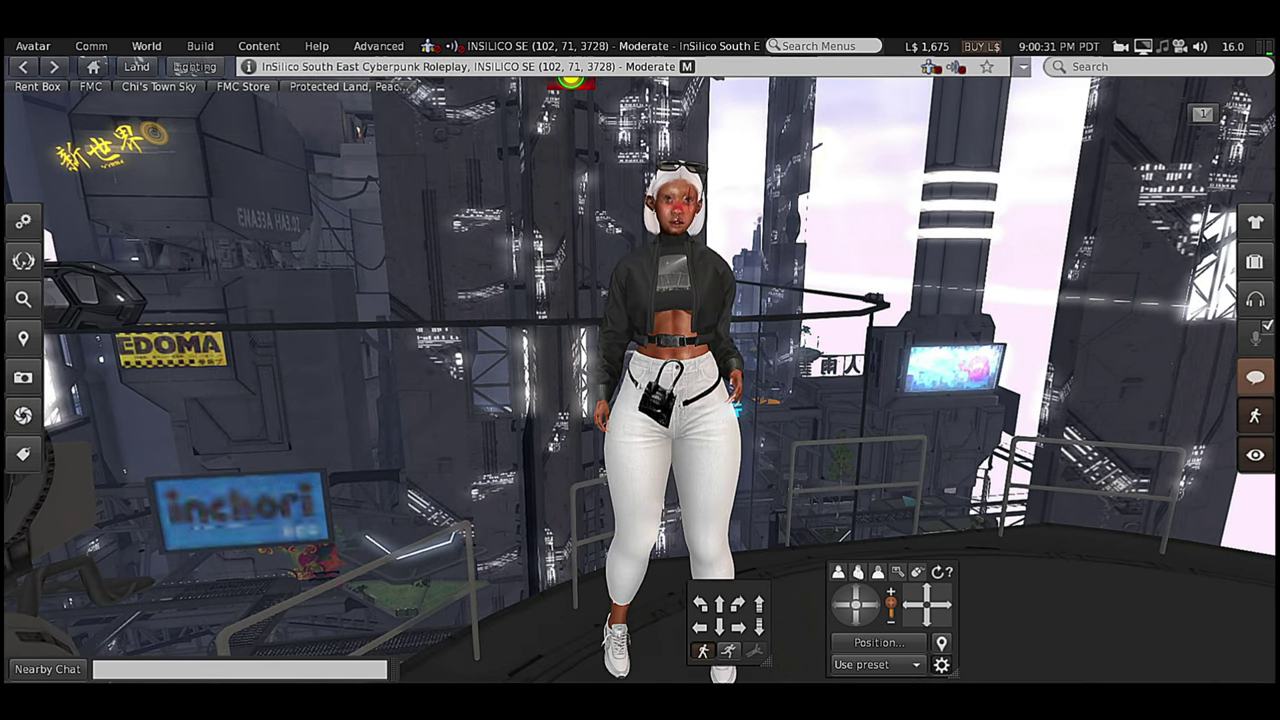
pyautogui.scroll(5, 665, 345)
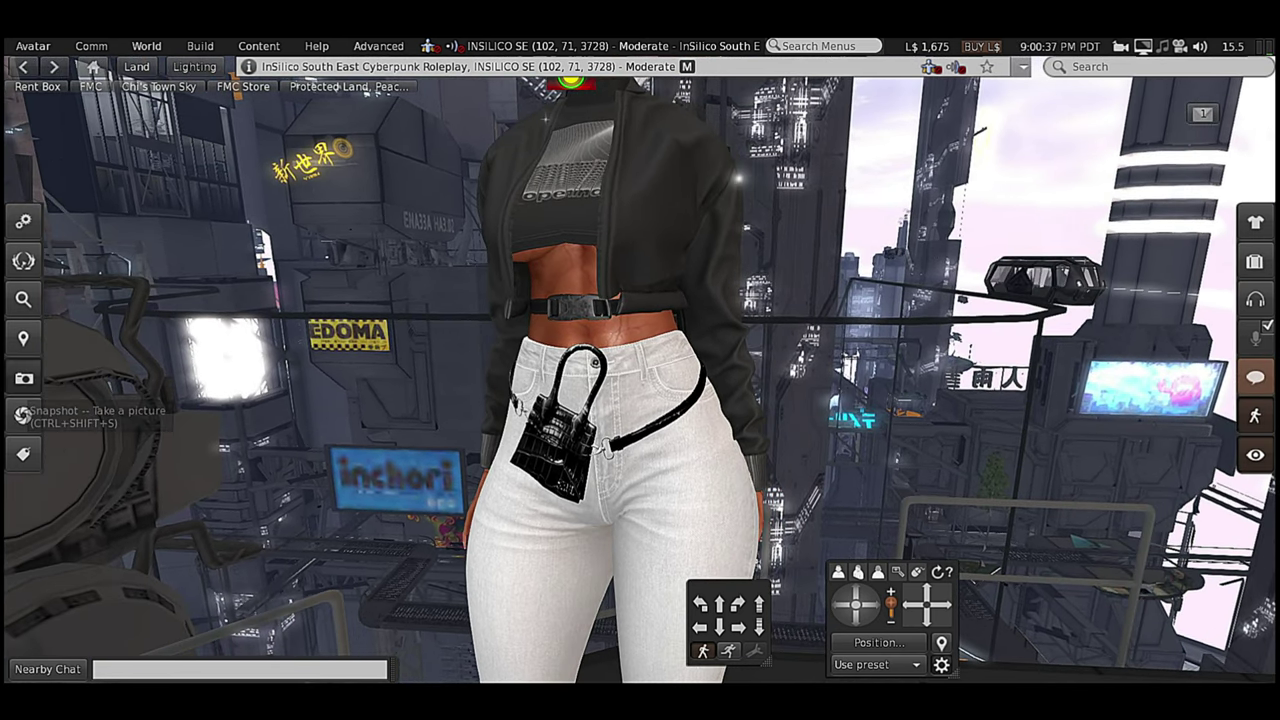
# Show the Snapshot window, expand it to its large preview with the image size details, and close it
pyautogui.click(23, 377)
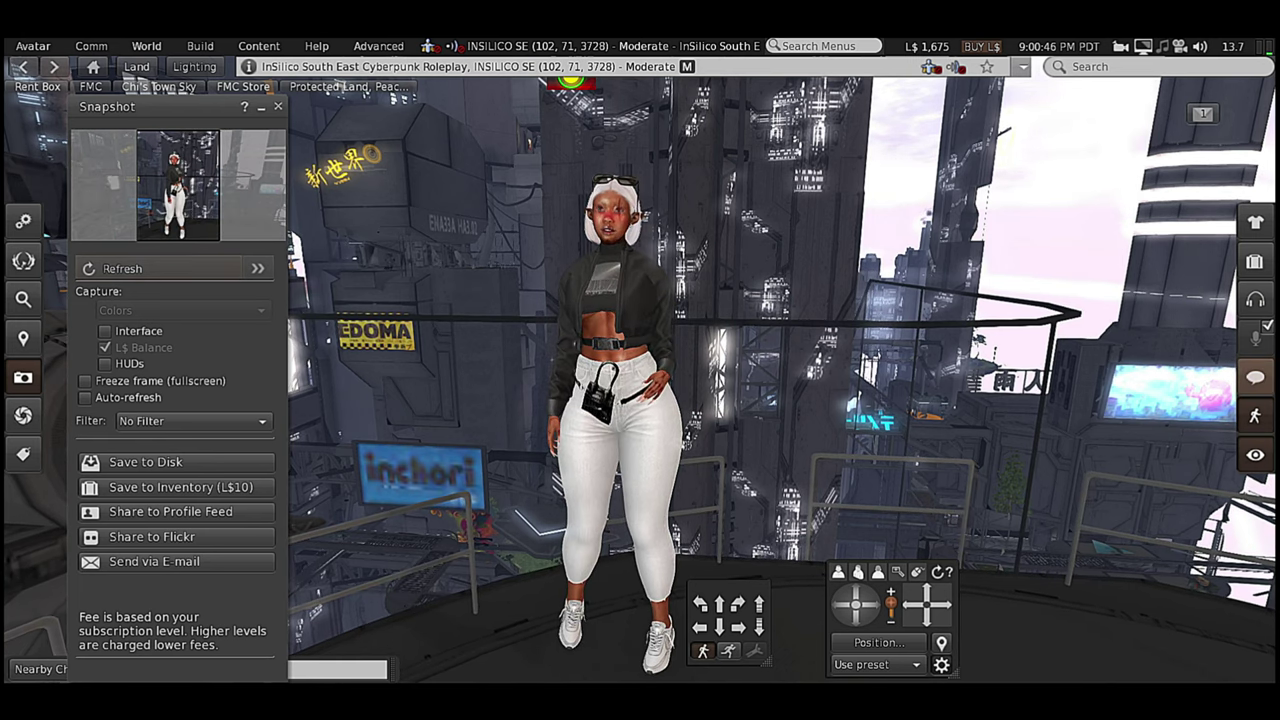
pyautogui.click(257, 268)
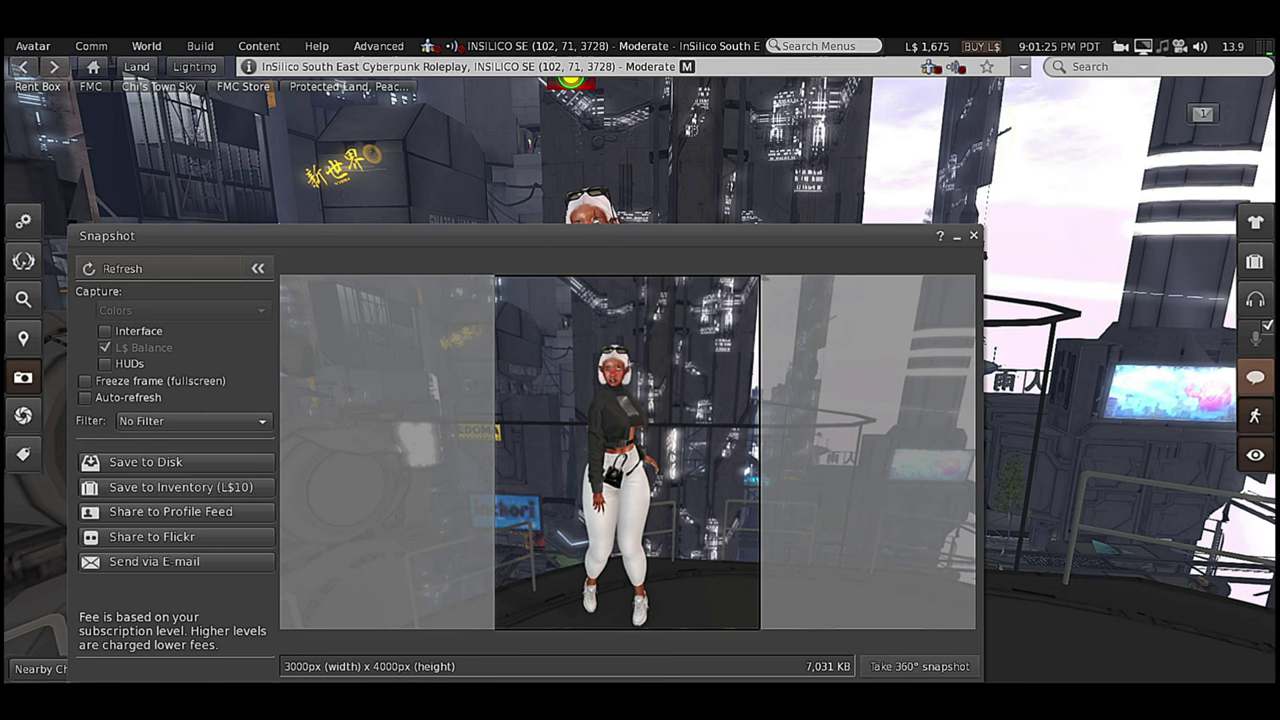
pyautogui.click(973, 235)
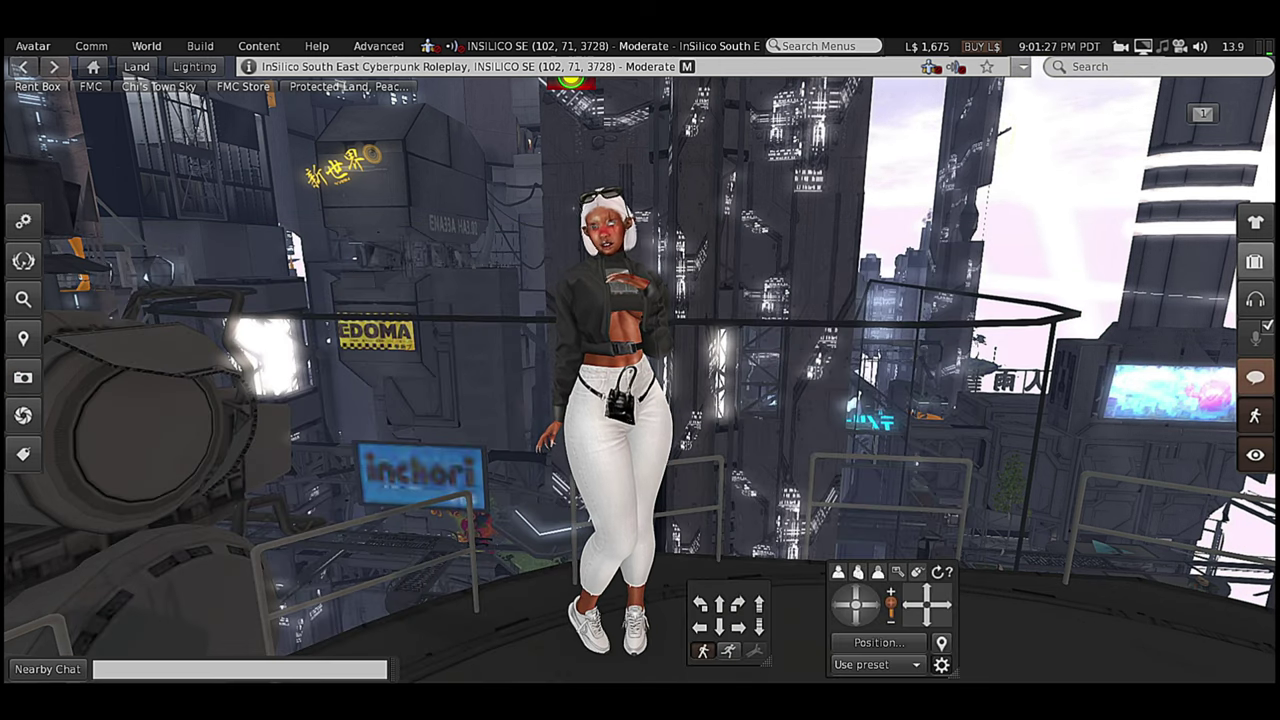
# Show the inventory and its options for creating new items, then dismiss them and select the Landmarks folder
pyautogui.hotkey('ctrl', 'i')
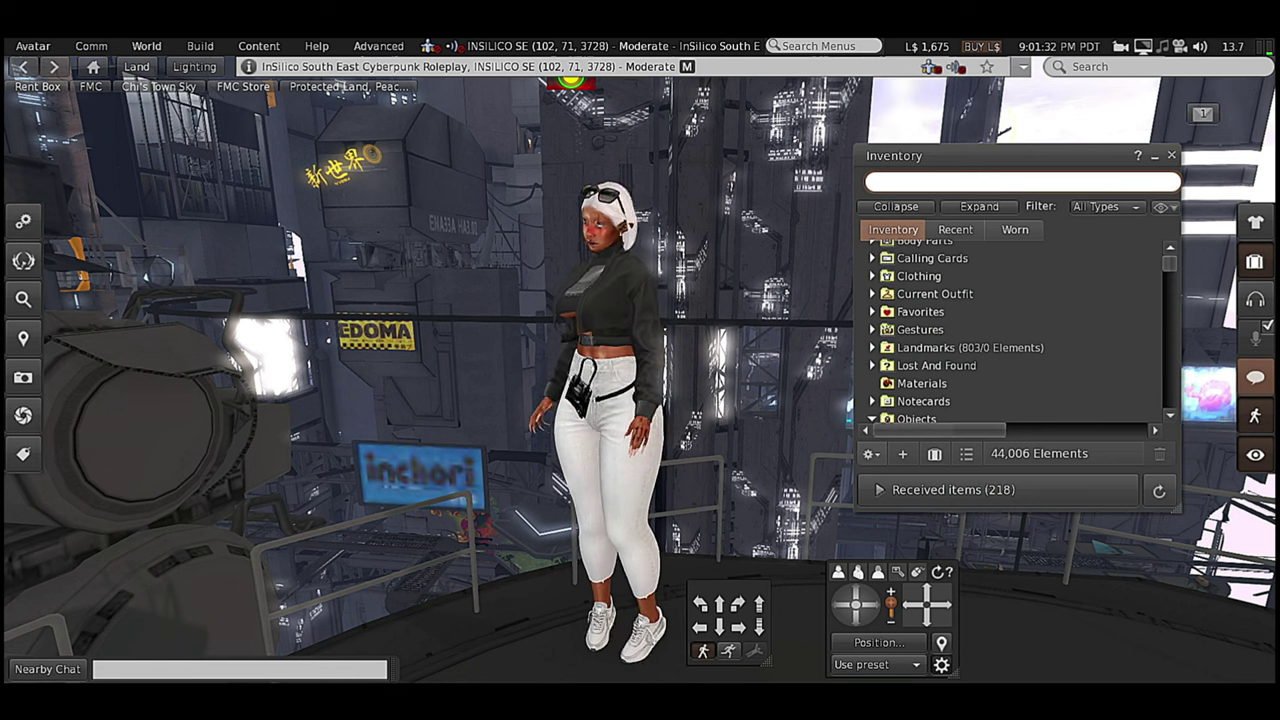
pyautogui.click(902, 453)
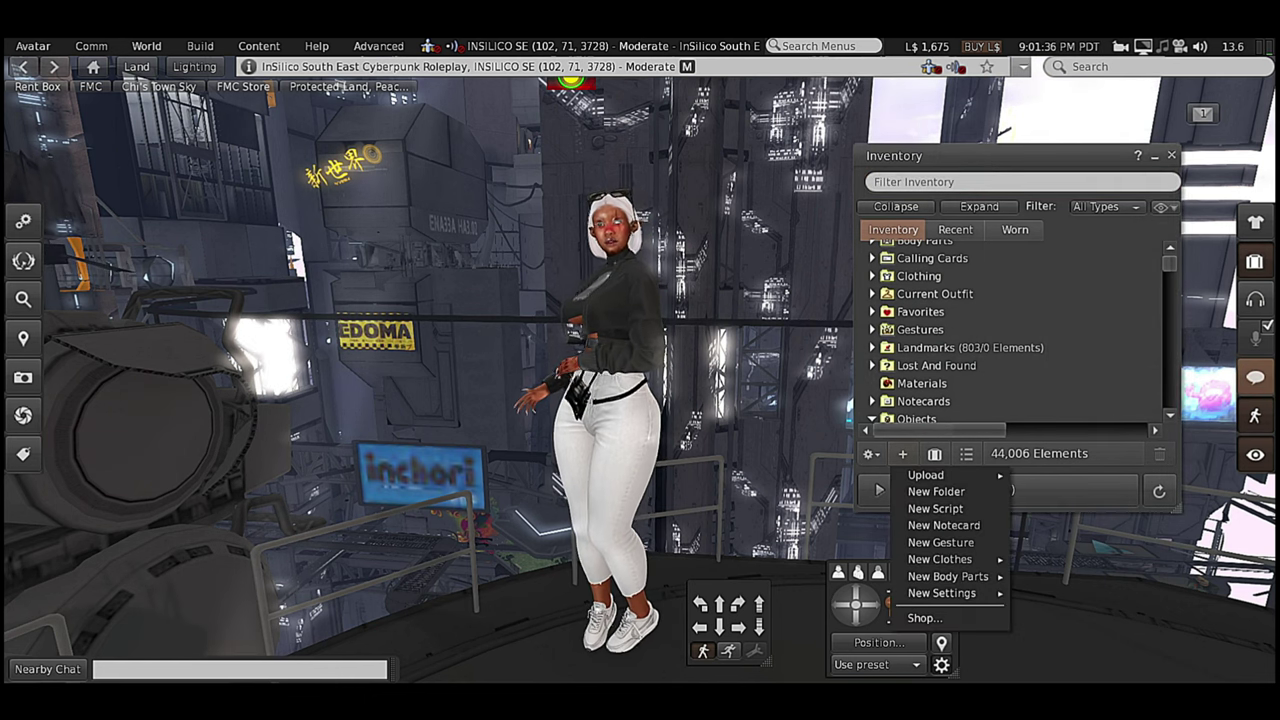
pyautogui.moveTo(926, 475)
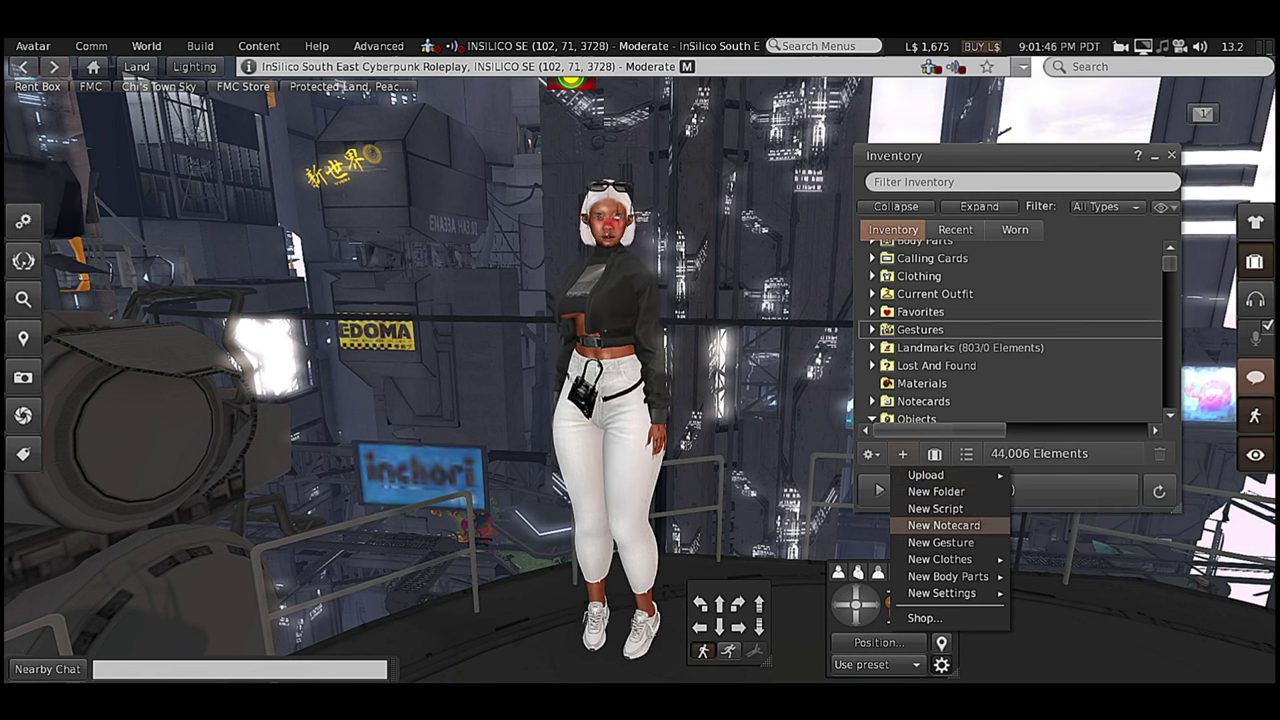
pyautogui.click(970, 347)
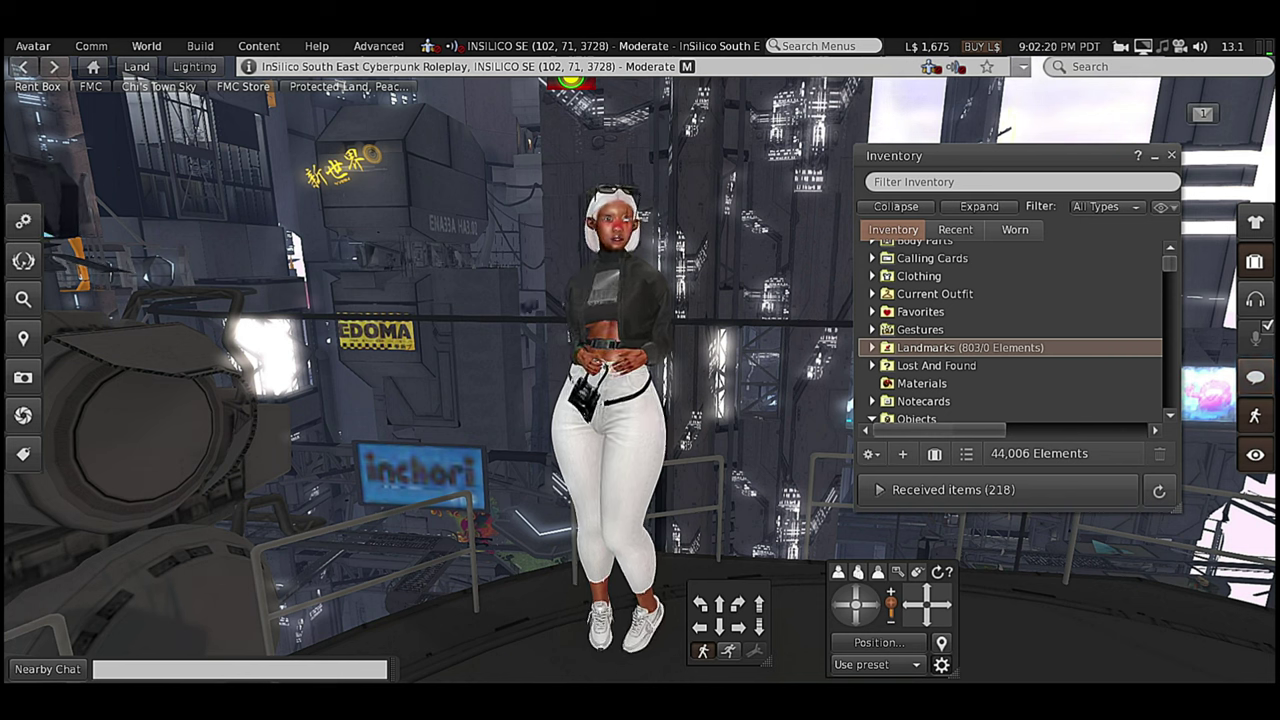
# View the in-world Buy L$ dialog, cancel it without purchasing, and close the inventory
pyautogui.click(981, 46)
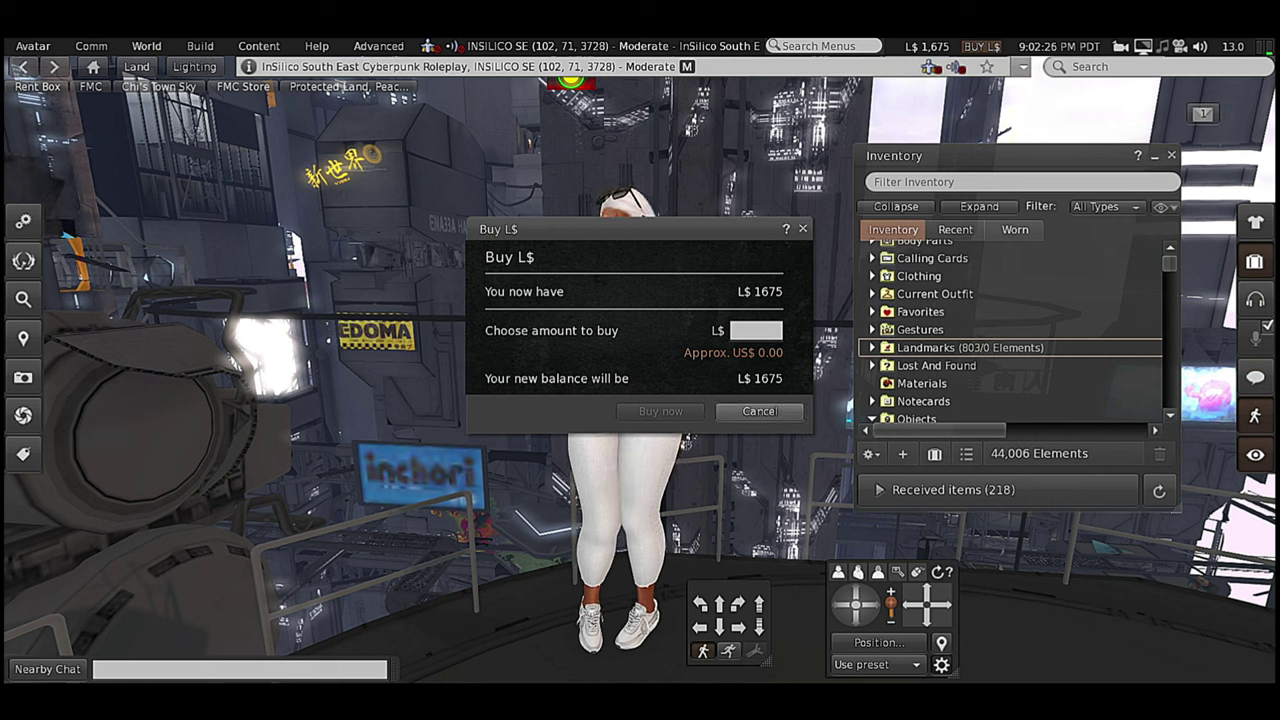
pyautogui.click(759, 411)
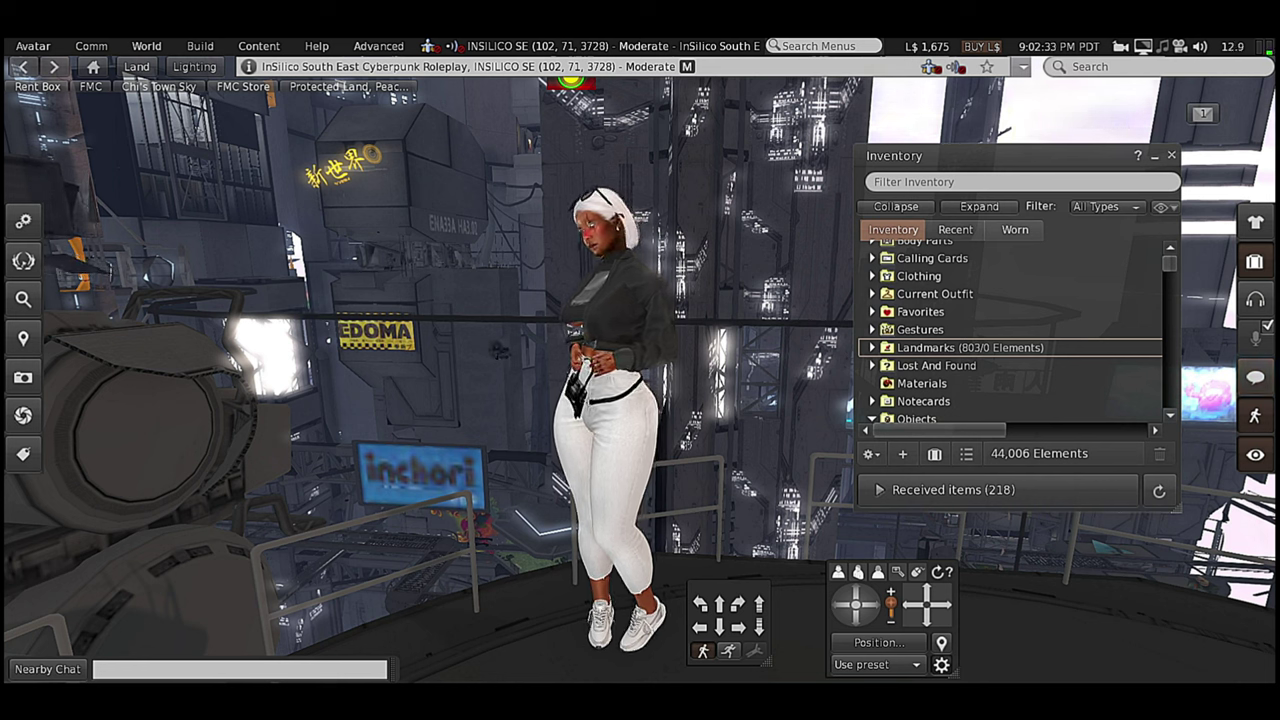
pyautogui.hotkey('ctrl', 'i')
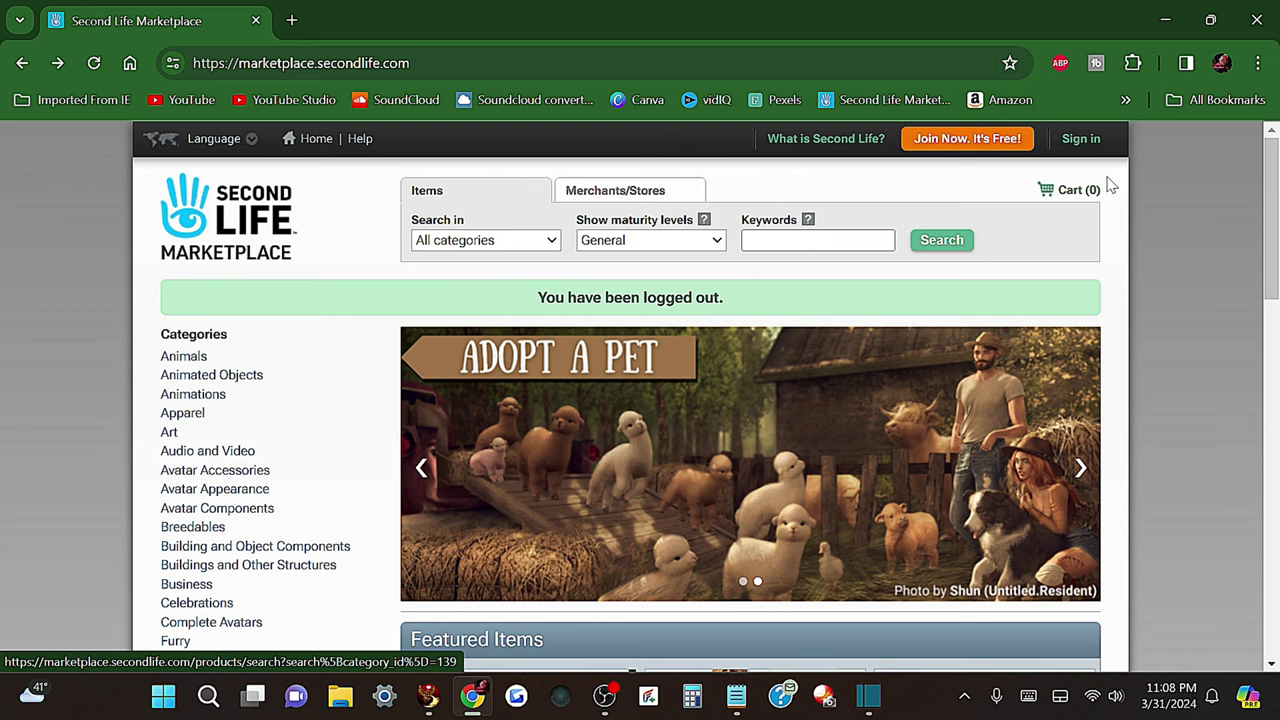
# In the Chrome browser, sign in to the Second Life Marketplace with the prefilled credentials and go to the Buy L$ page
pyautogui.click(1082, 138)
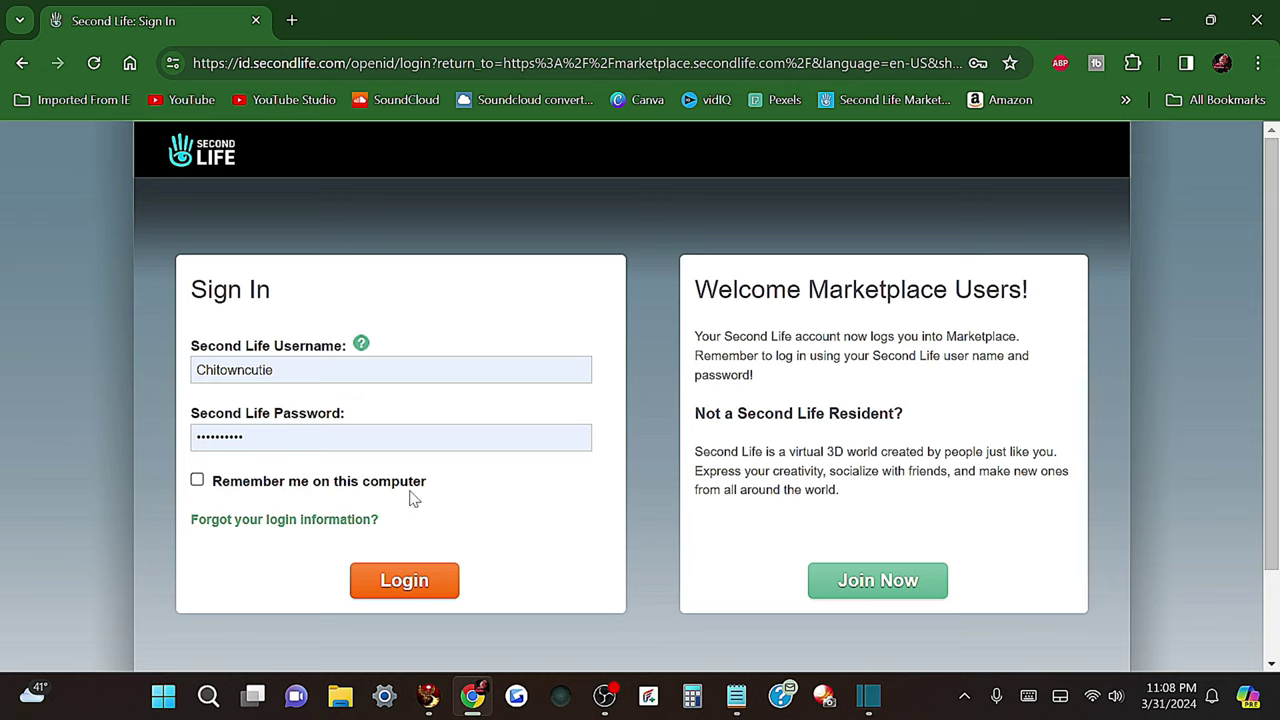
pyautogui.click(412, 588)
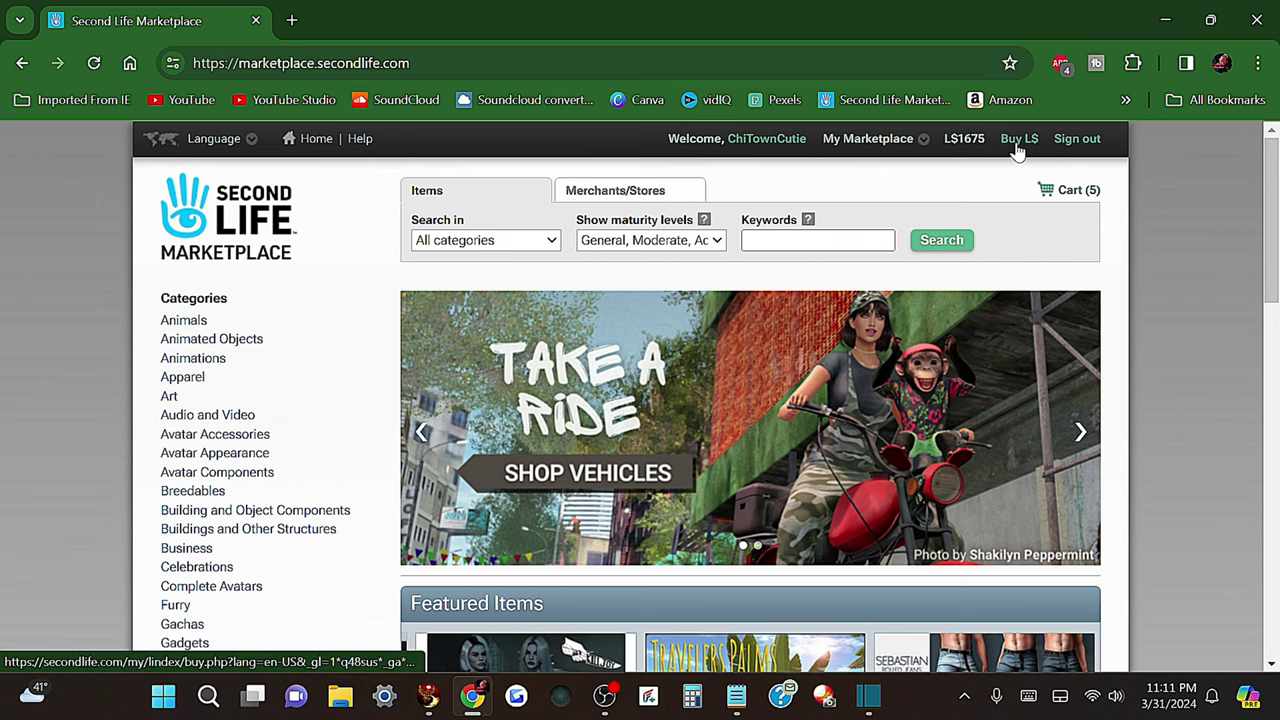
pyautogui.click(1018, 148)
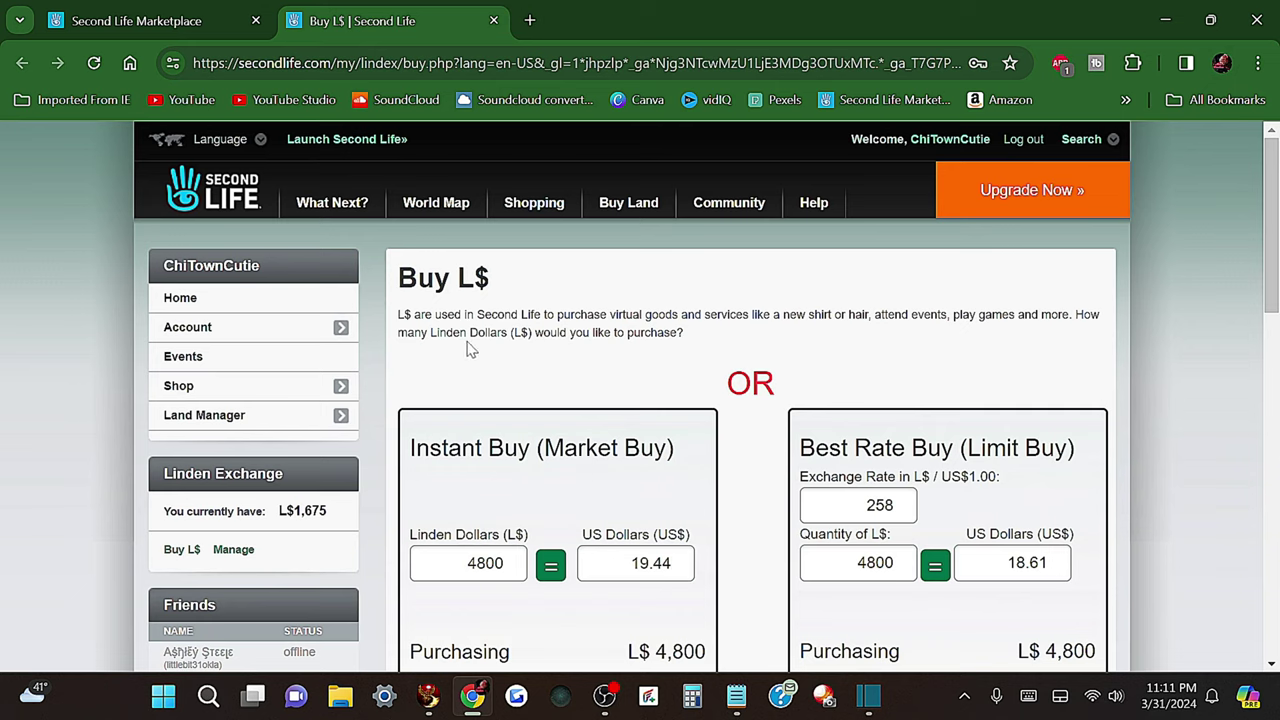
# Go to the account's Billing Information page and examine the options for adding a credit card, PayPal or Skrill payment method
pyautogui.click(297, 333)
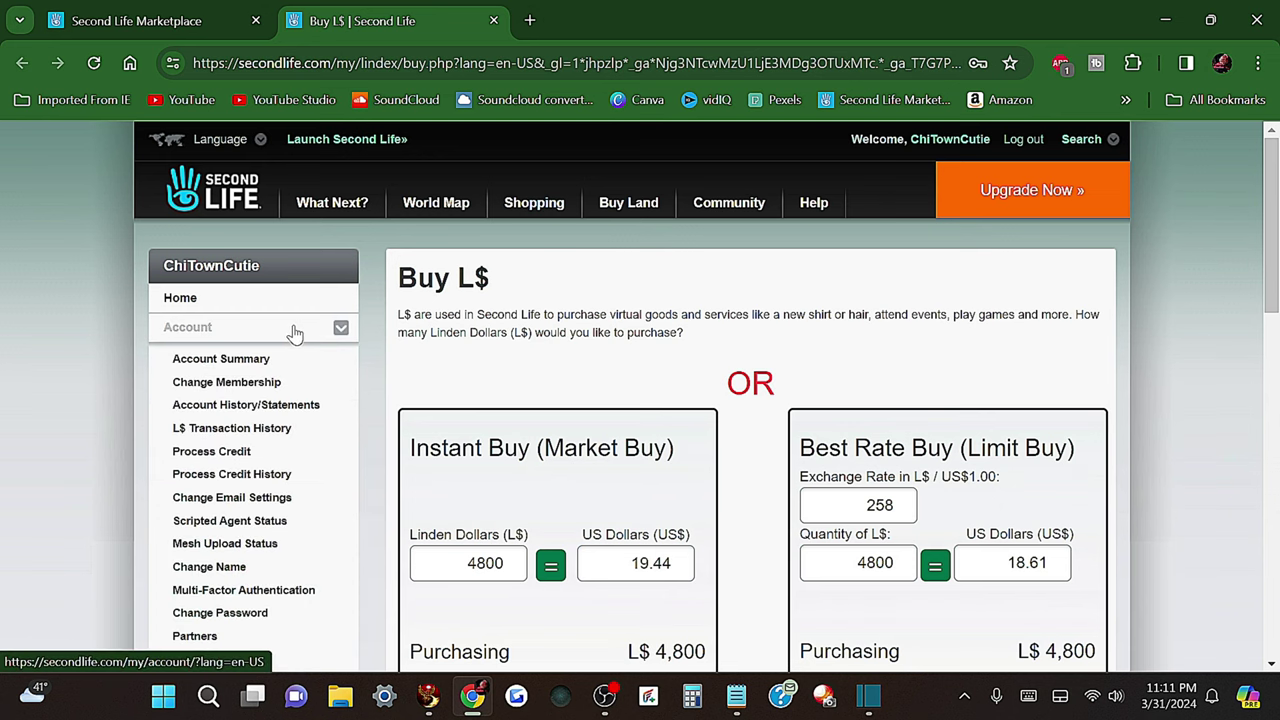
pyautogui.scroll(-2, 262, 352)
pyautogui.scroll(1, 262, 352)
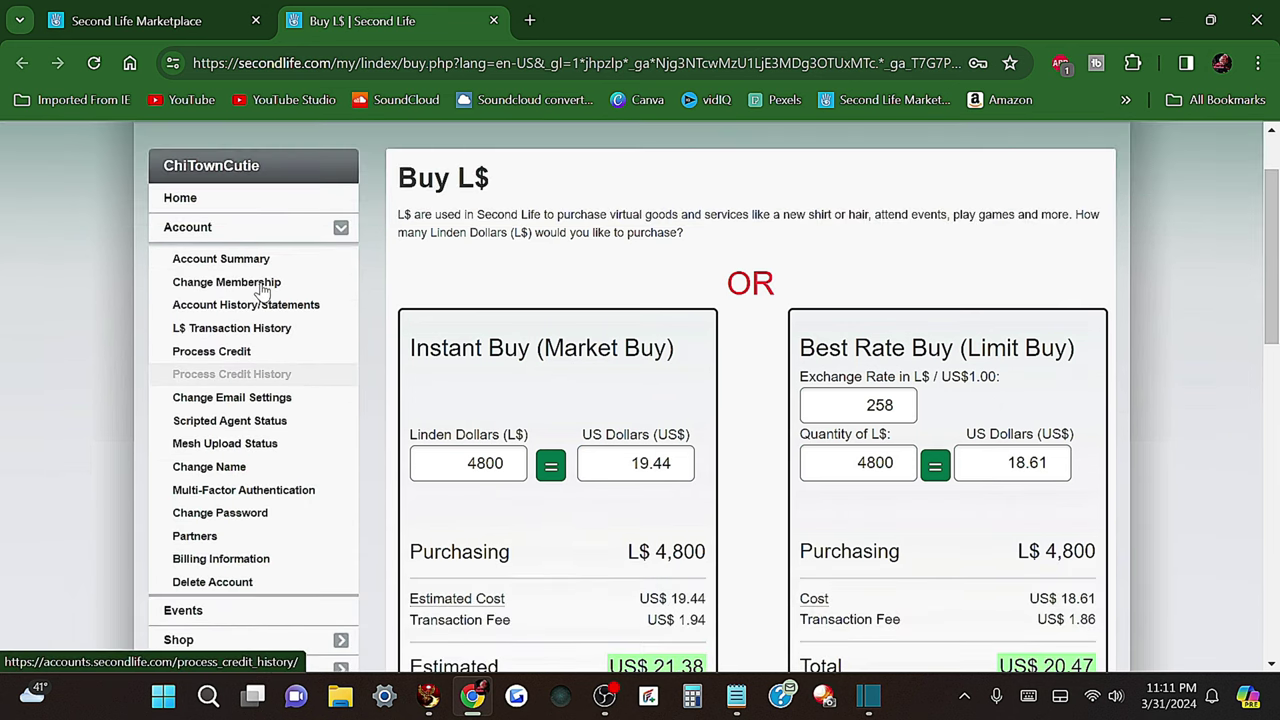
pyautogui.click(230, 566)
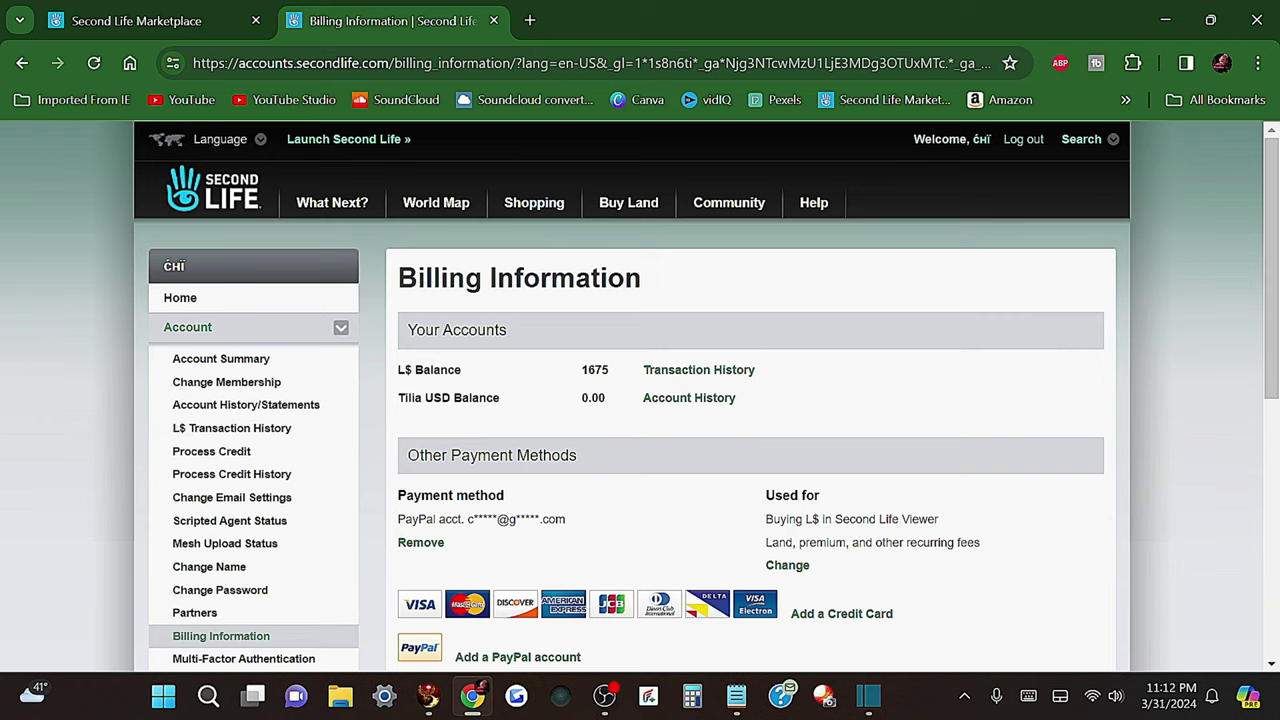
pyautogui.scroll(-1, 640, 397)
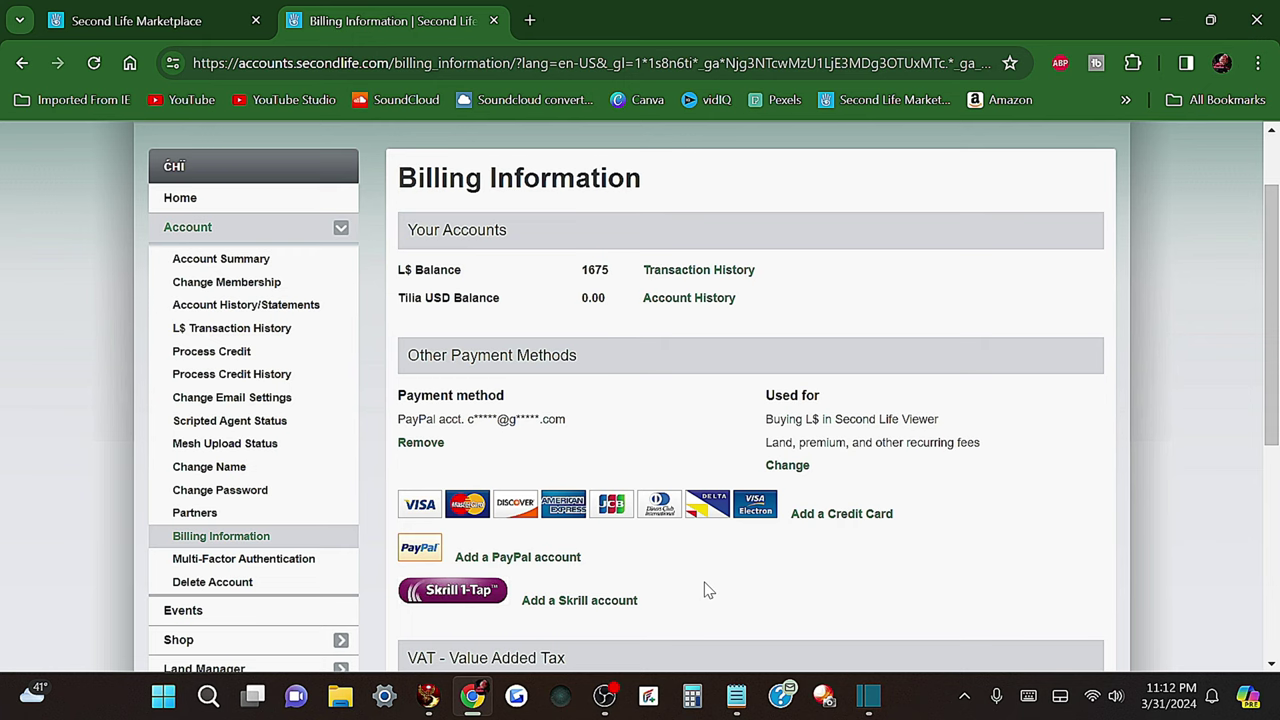
pyautogui.scroll(-1, 686, 580)
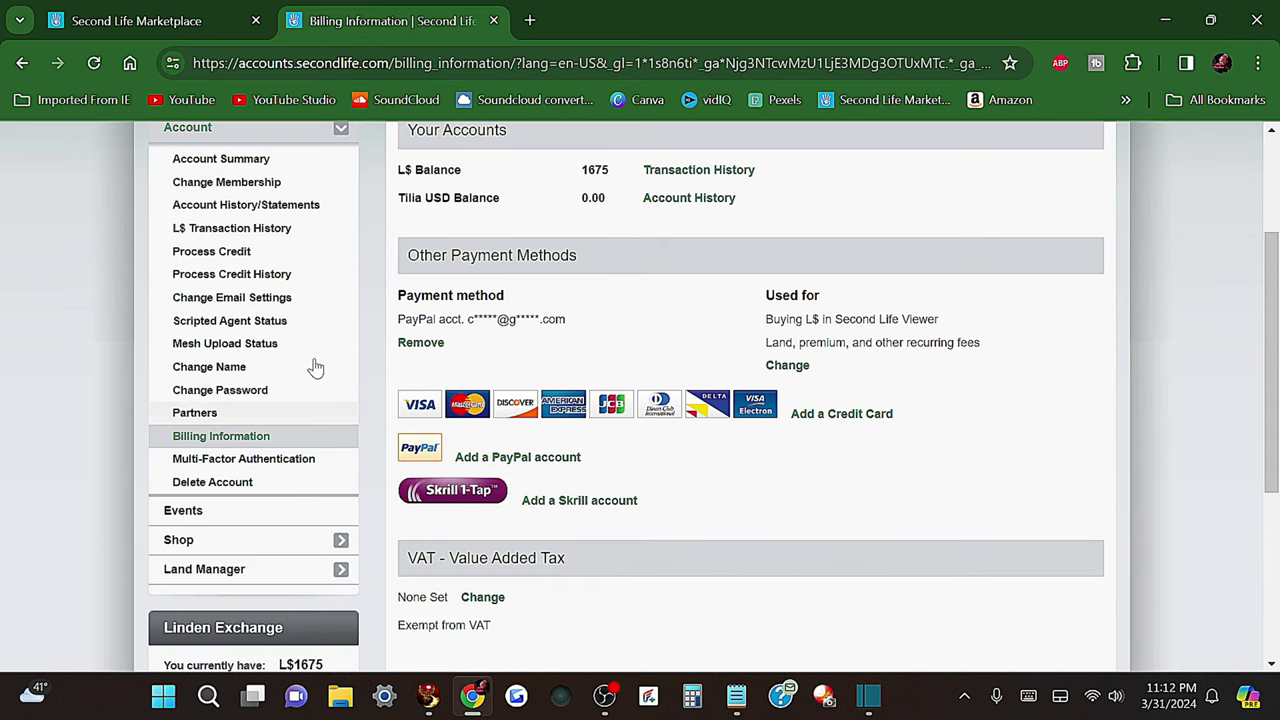
pyautogui.scroll(2, 554, 480)
pyautogui.scroll(-1, 556, 494)
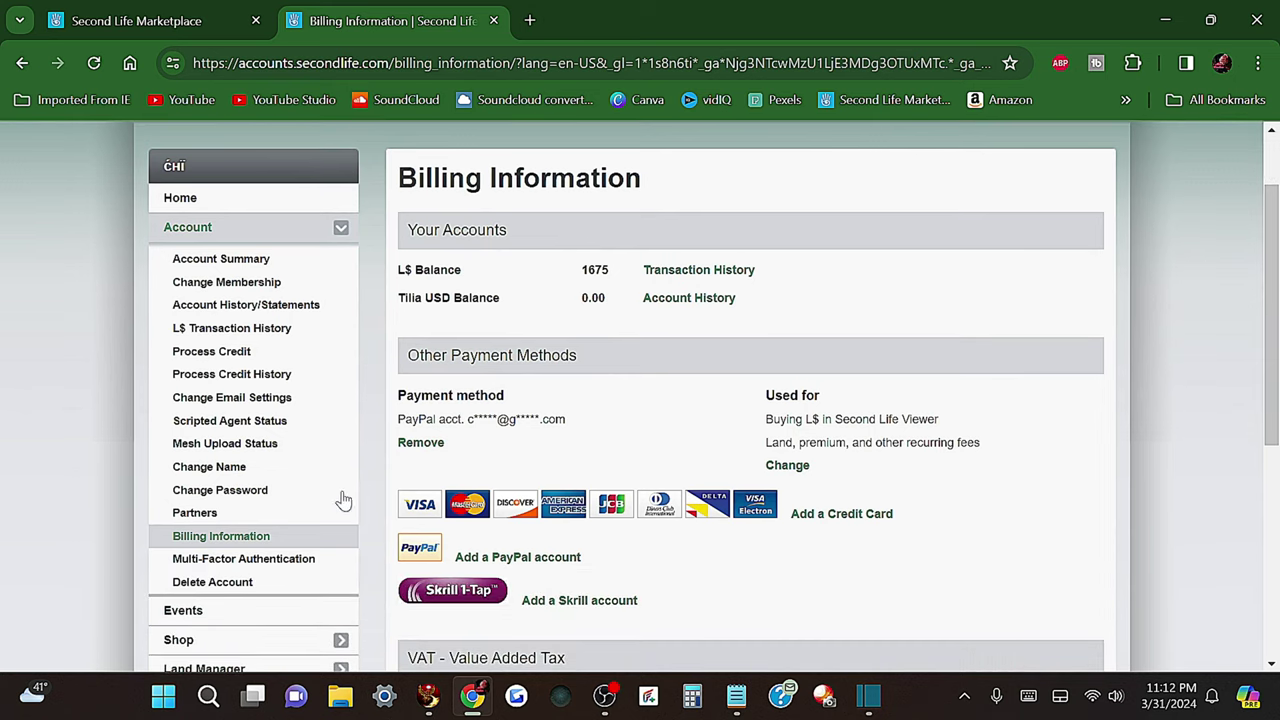